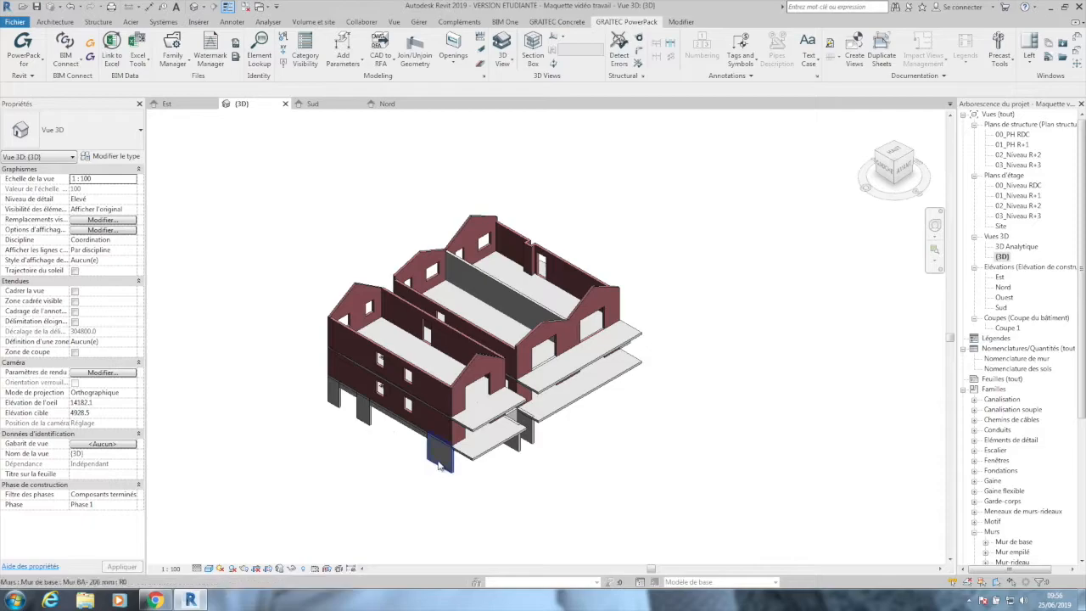
Examine the 3D building model from all sides, including the concrete beams and walls beneath the brick facades
{"action": "middle_click_drag", "start_coordinate": [407, 480], "coordinate": [468, 410], "text": "shift"}
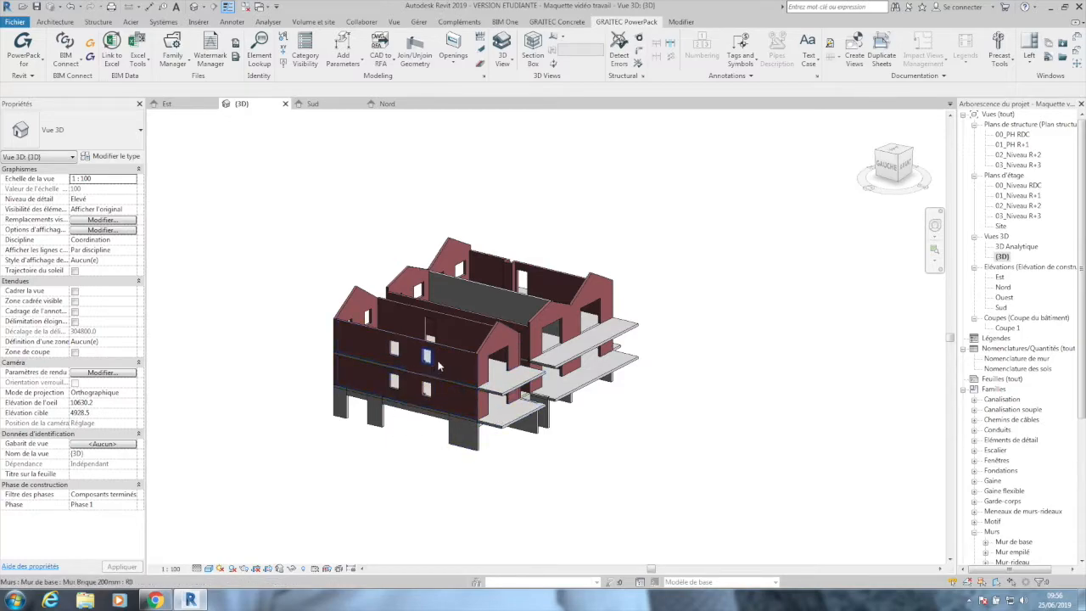
{"action": "mouse_move", "coordinate": [523, 305]}
{"action": "middle_mouse_down", "text": "shift"}
{"action": "mouse_move", "coordinate": [484, 293]}
{"action": "mouse_move", "coordinate": [526, 308]}
{"action": "middle_mouse_up", "text": "shift"}
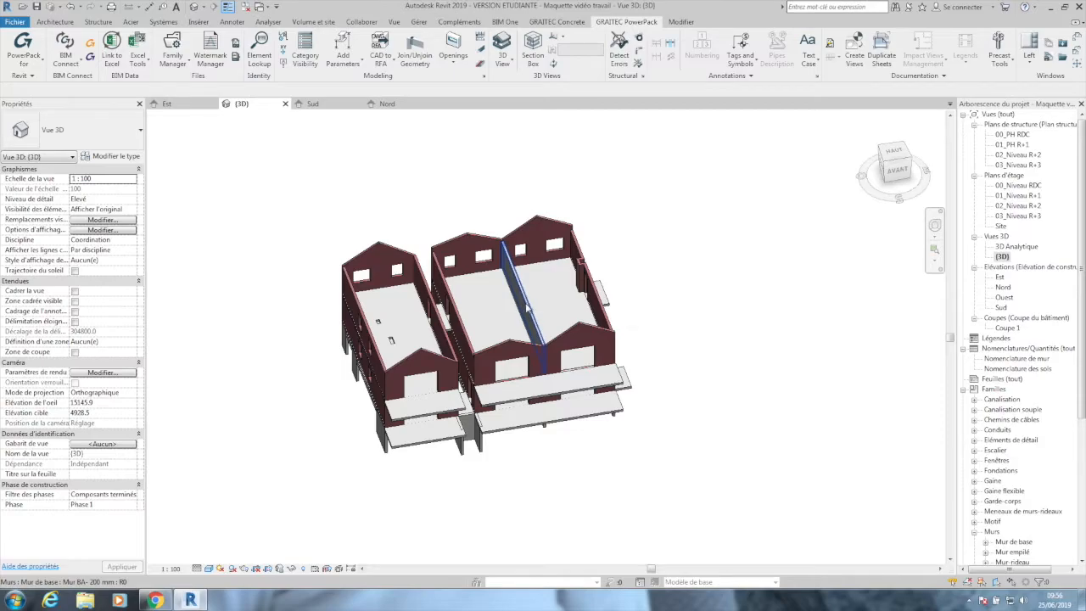
{"action": "middle_click_drag", "start_coordinate": [526, 309], "coordinate": [516, 335], "text": "shift"}
{"action": "middle_click_drag", "start_coordinate": [654, 364], "coordinate": [558, 395], "text": "shift"}
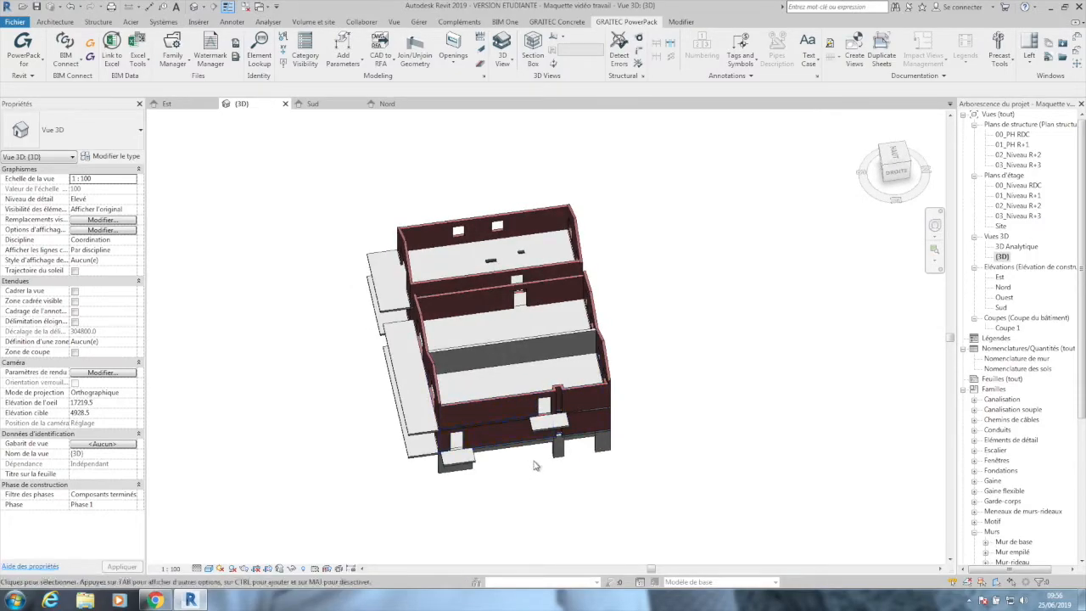
{"action": "middle_click_drag", "start_coordinate": [515, 467], "coordinate": [585, 333], "text": "shift"}
{"action": "scroll", "coordinate": [554, 380], "scroll_direction": "up", "scroll_amount": 5}
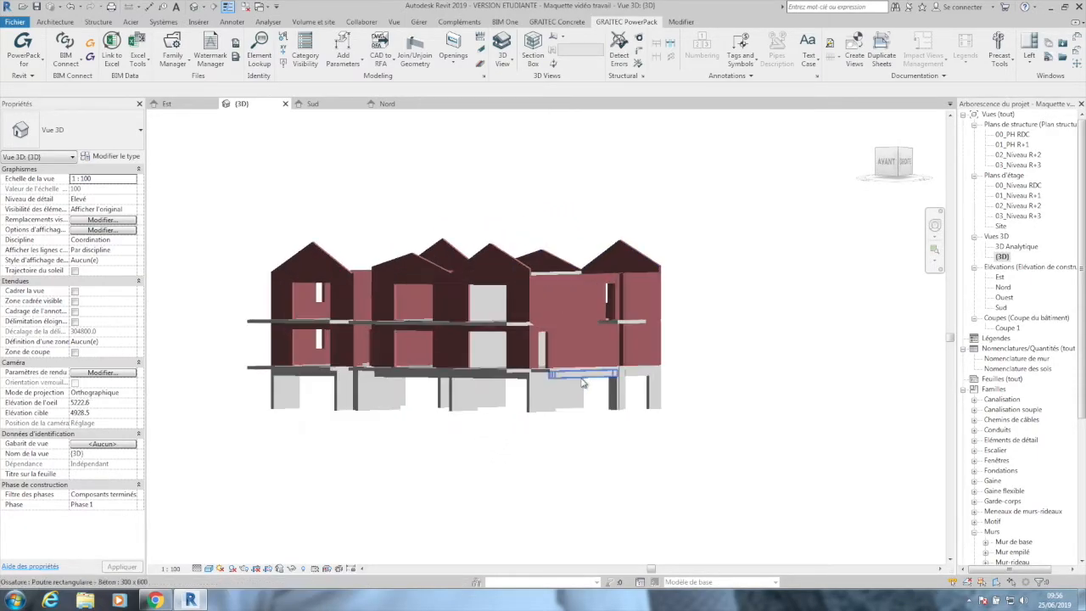
{"action": "middle_click_drag", "start_coordinate": [602, 452], "coordinate": [361, 460], "text": "shift"}
{"action": "scroll", "coordinate": [439, 453], "scroll_direction": "down", "scroll_amount": 2}
{"action": "scroll", "coordinate": [510, 440], "scroll_direction": "down", "scroll_amount": 1}
{"action": "middle_click_drag", "start_coordinate": [187, 406], "coordinate": [325, 374], "text": "shift"}
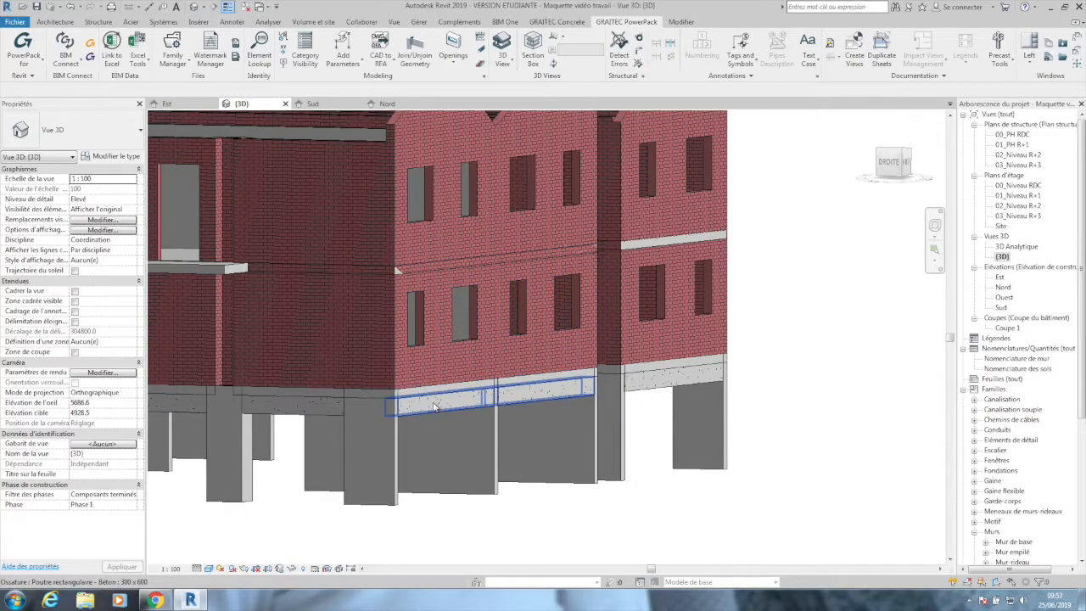
{"action": "middle_click_drag", "start_coordinate": [432, 457], "coordinate": [674, 505], "text": "shift"}
{"action": "mouse_move", "coordinate": [706, 340]}
{"action": "middle_mouse_down", "text": "shift"}
{"action": "mouse_move", "coordinate": [674, 365]}
{"action": "mouse_move", "coordinate": [704, 348]}
{"action": "middle_mouse_up", "text": "shift"}
{"action": "scroll", "coordinate": [704, 350], "scroll_direction": "down", "scroll_amount": 4}
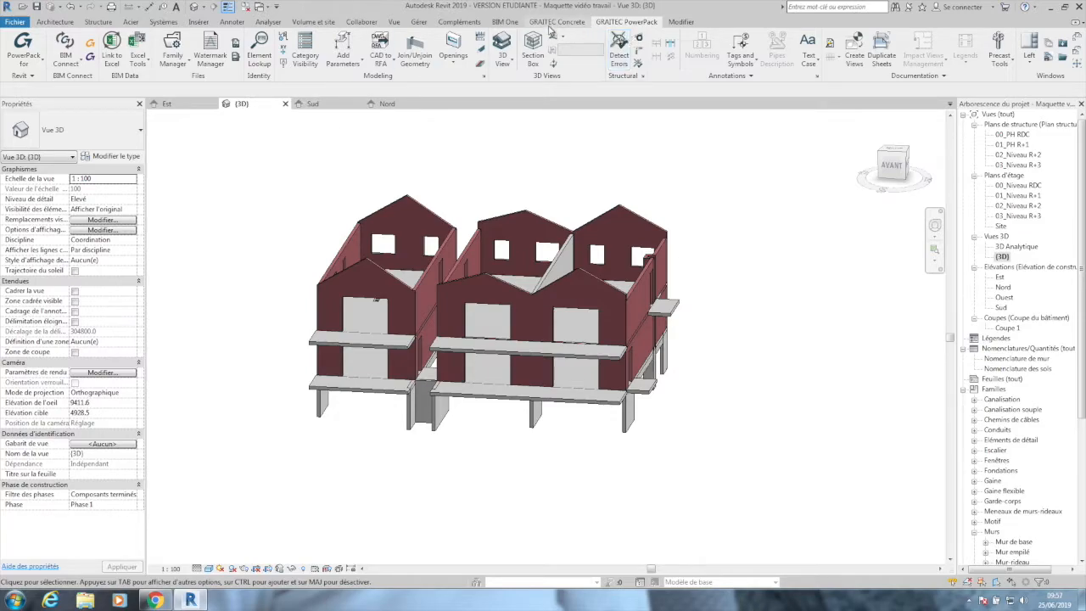
{"action": "left_click", "coordinate": [564, 23]}
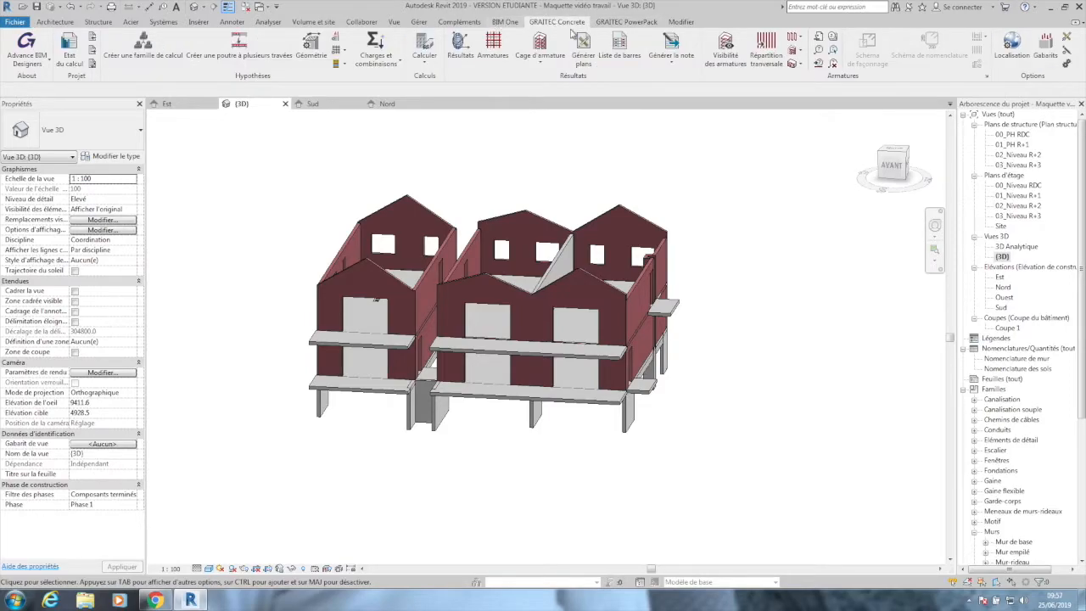
{"action": "left_click", "coordinate": [636, 24]}
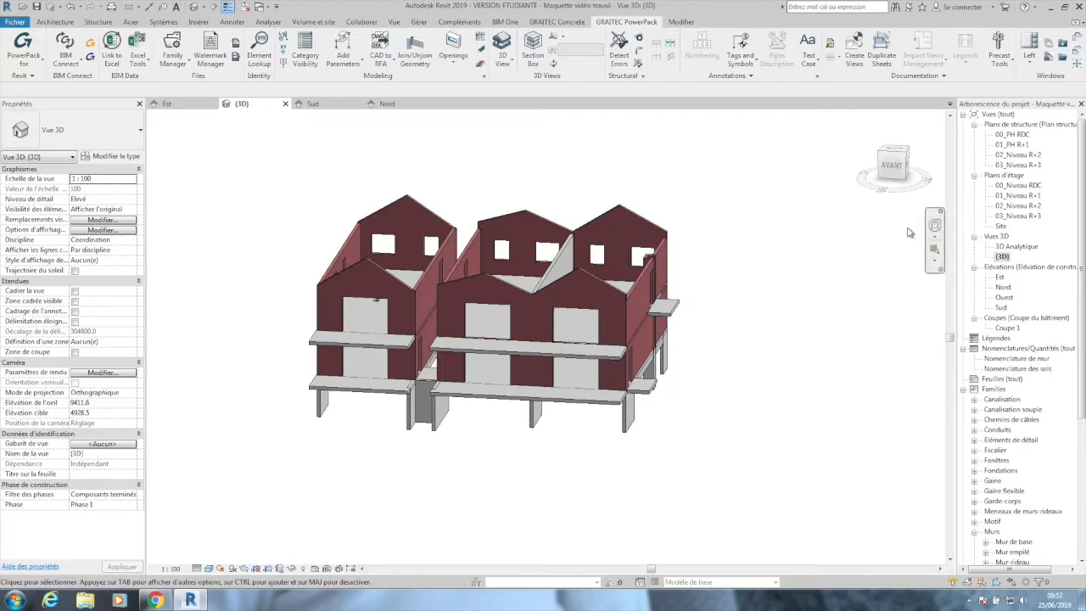
Select all elements of the building in the 3D view and start a BIM Connect export
{"action": "left_click_drag", "start_coordinate": [900, 161], "coordinate": [706, 458]}
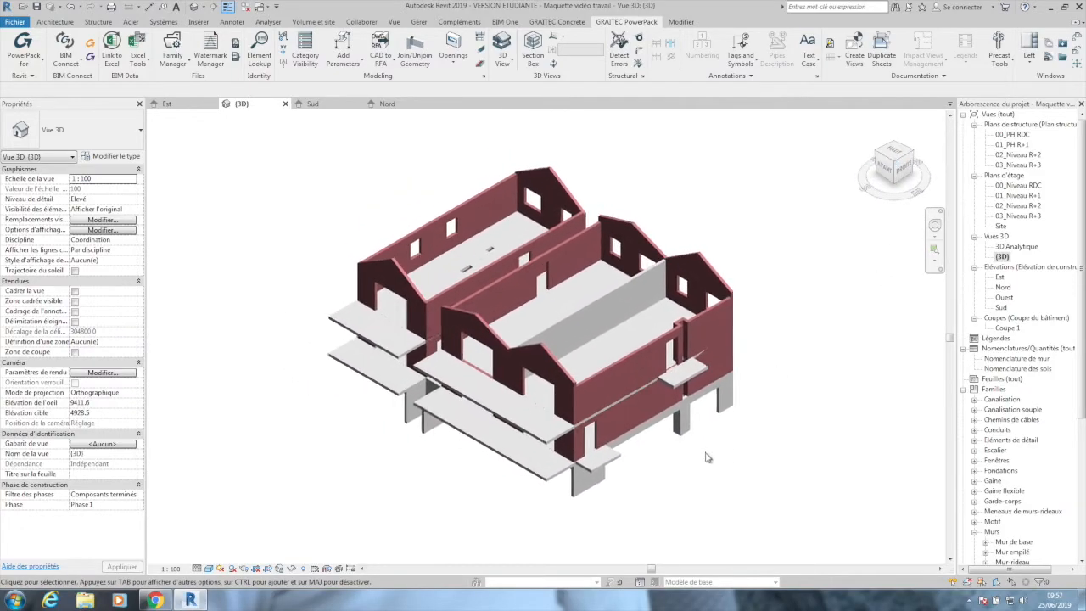
{"action": "scroll", "coordinate": [659, 367], "scroll_direction": "down", "scroll_amount": 2}
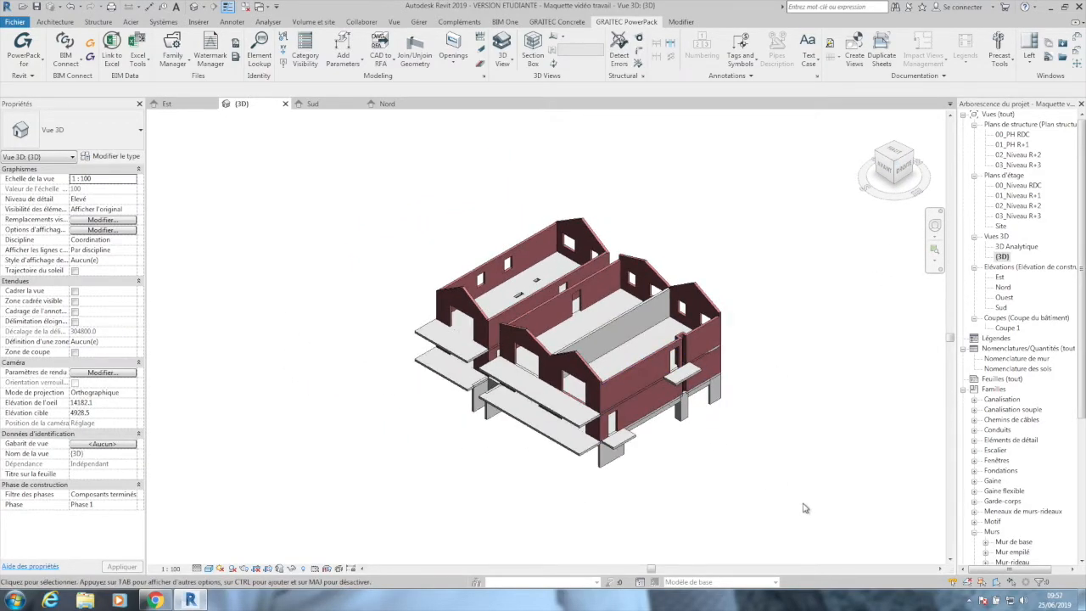
{"action": "left_click_drag", "start_coordinate": [804, 507], "coordinate": [358, 198]}
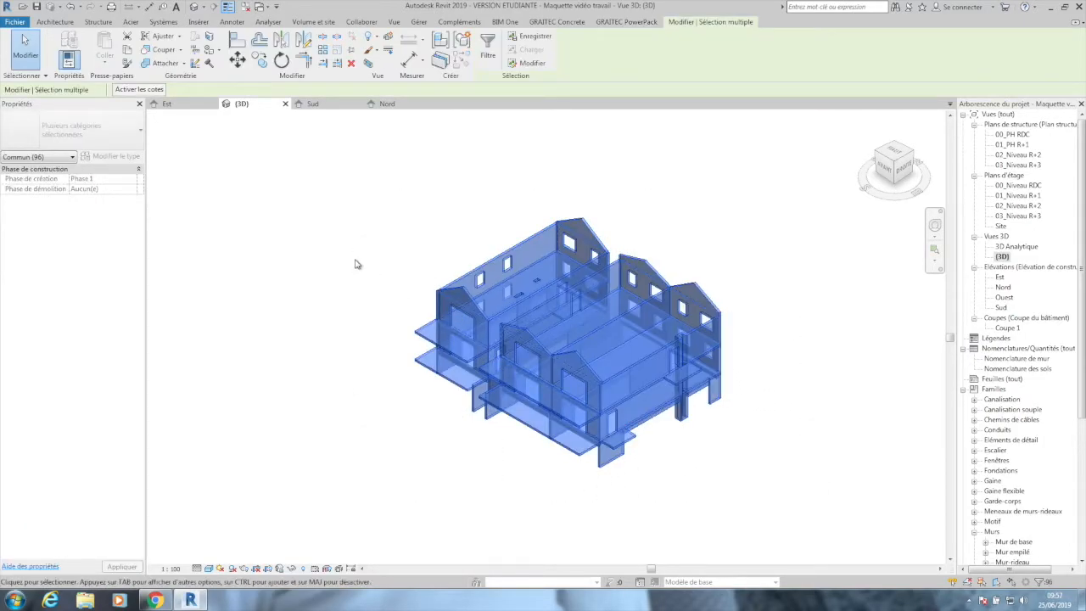
{"action": "left_click", "coordinate": [626, 21]}
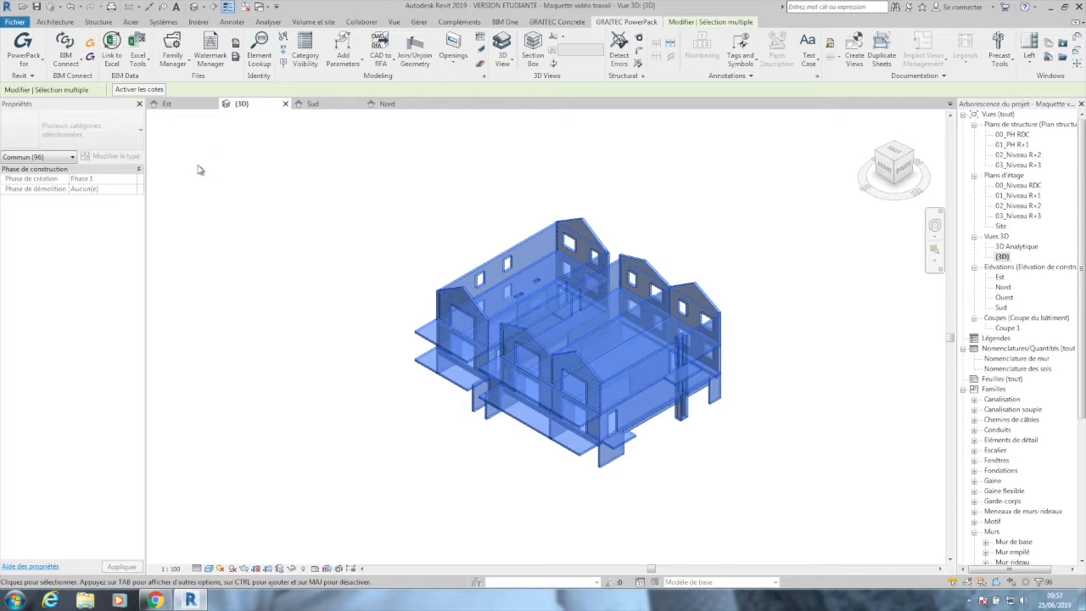
{"action": "left_click", "coordinate": [75, 61]}
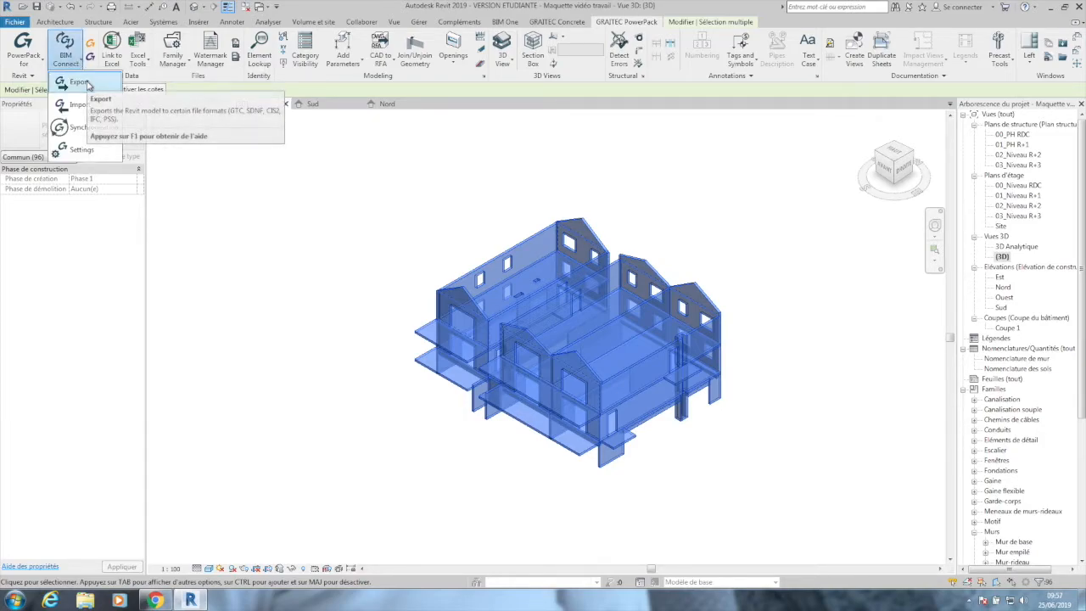
{"action": "left_click", "coordinate": [88, 83]}
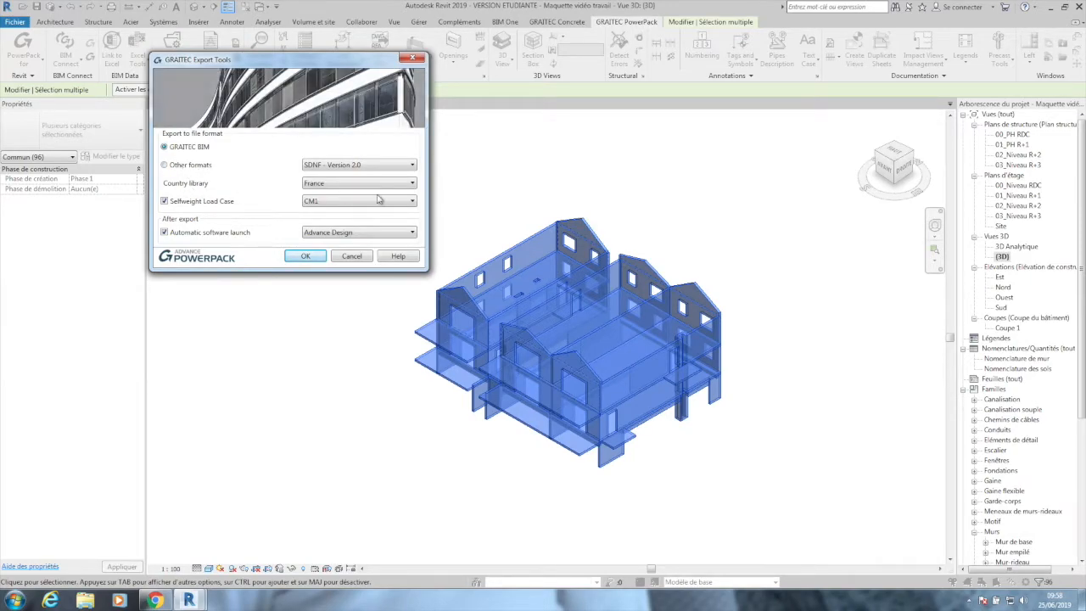
Export only the selected elements in GRAITEC BIM format, with Arche set to launch automatically after the export
{"action": "left_click", "coordinate": [412, 167]}
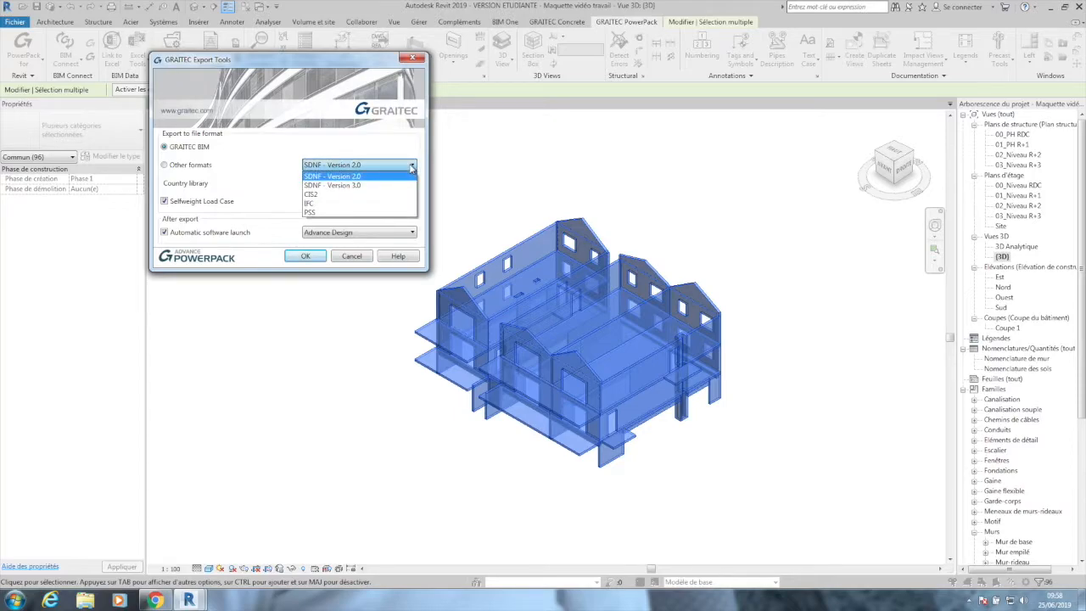
{"action": "left_click", "coordinate": [401, 175]}
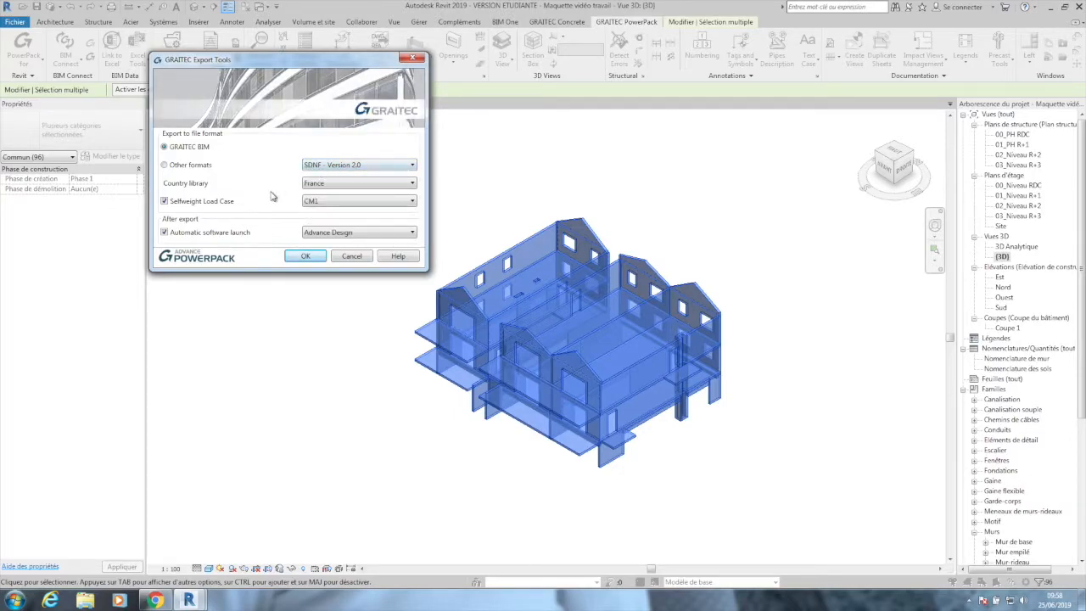
{"action": "left_click", "coordinate": [413, 231]}
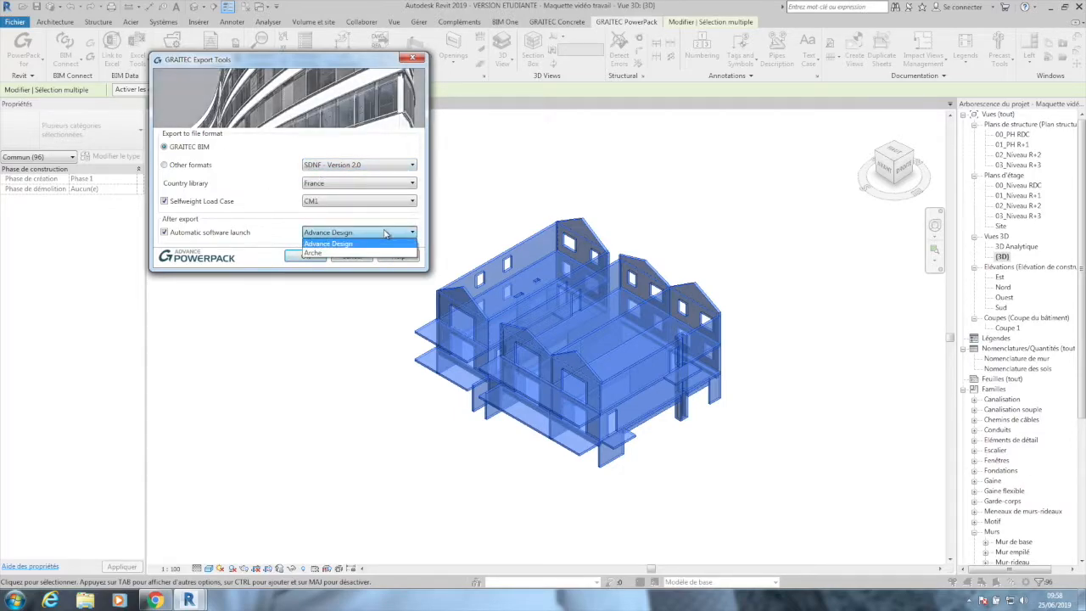
{"action": "left_click", "coordinate": [318, 245]}
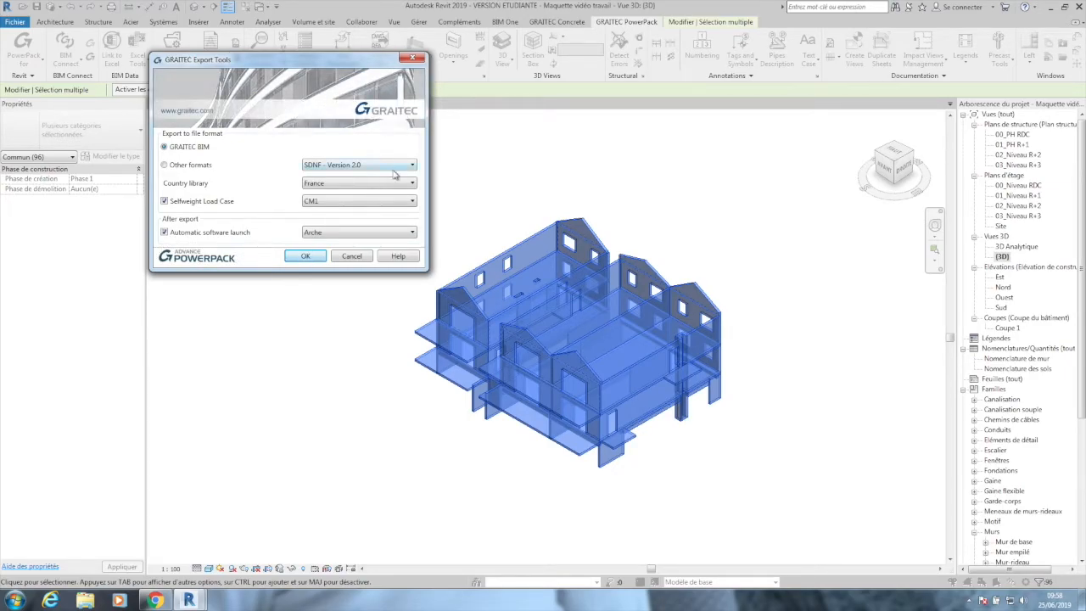
{"action": "left_click", "coordinate": [304, 258]}
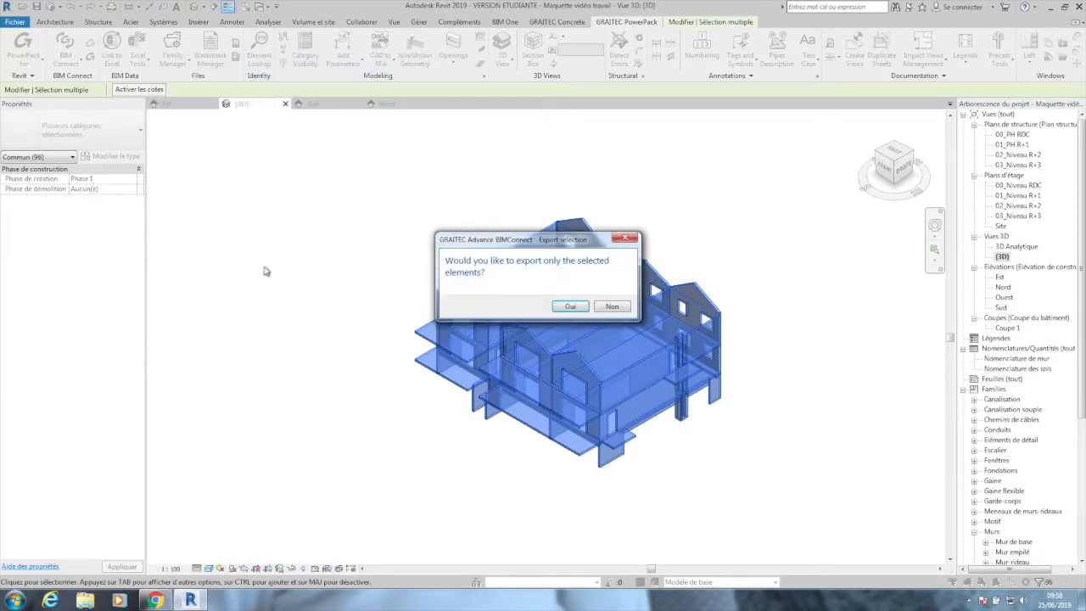
{"action": "left_click", "coordinate": [571, 307]}
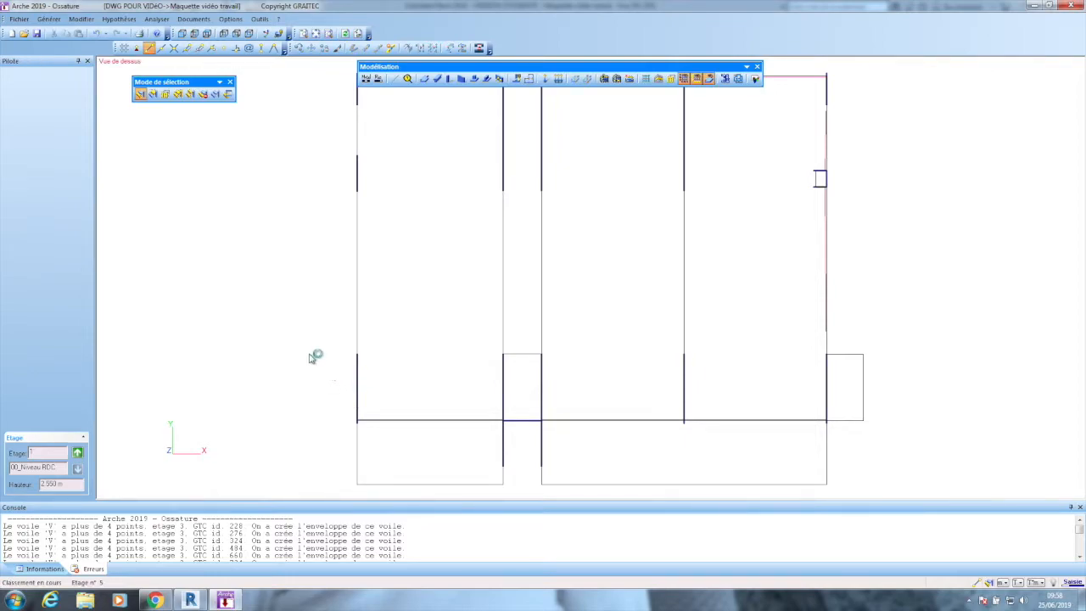
In Arche Ossature, display the imported model in the north-west perspective view
{"action": "scroll", "coordinate": [293, 362], "scroll_direction": "down", "scroll_amount": 1}
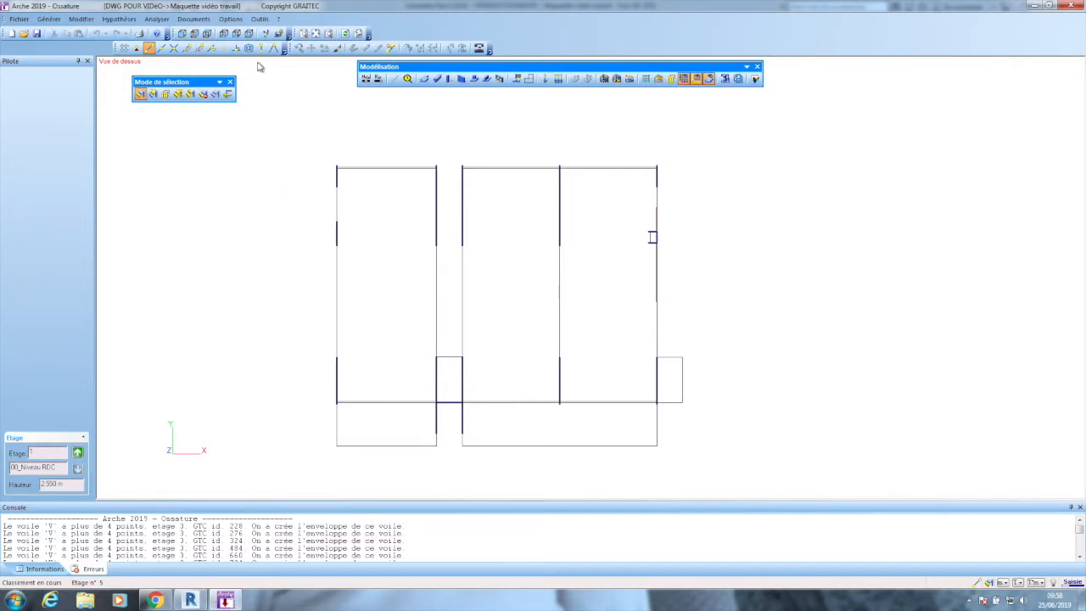
{"action": "left_click", "coordinate": [237, 47]}
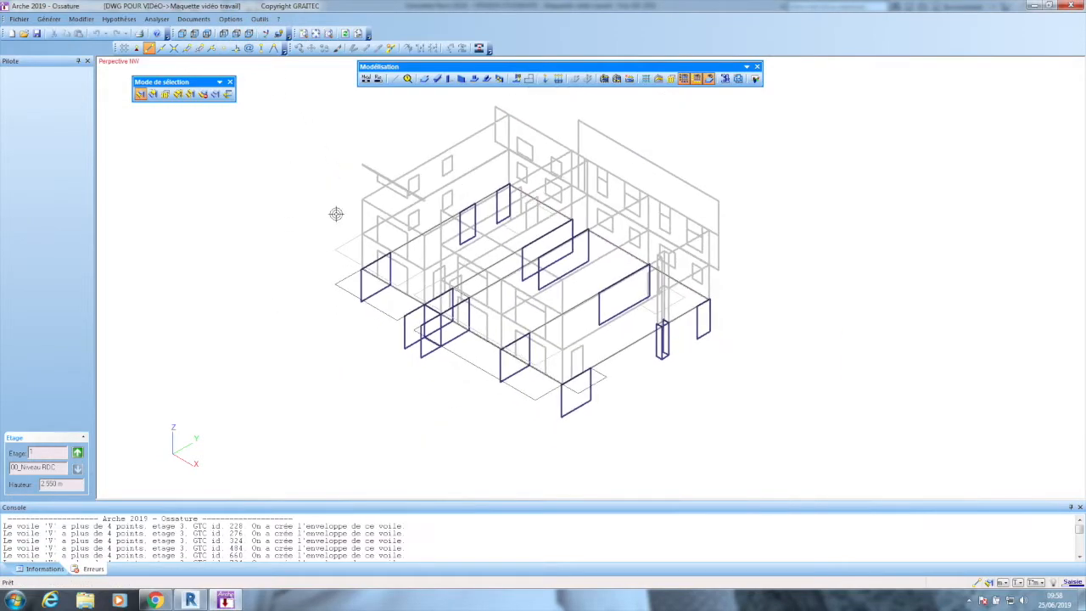
{"action": "scroll", "coordinate": [433, 255], "scroll_direction": "down", "scroll_amount": 1}
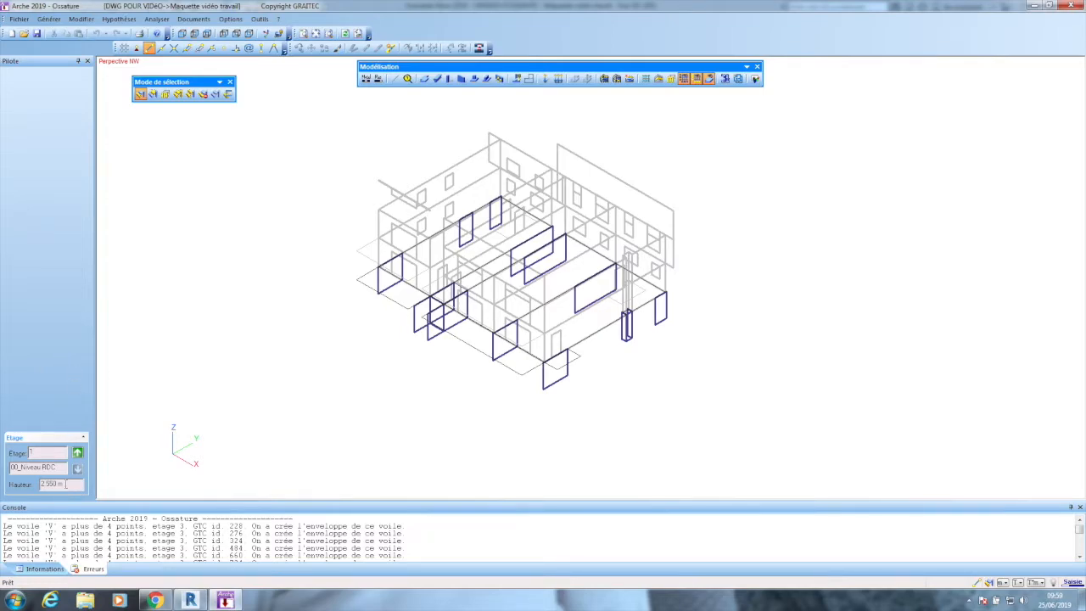
Go through the storeys of the imported model one by one up to storey 4 and back to storey 1
{"action": "left_click", "coordinate": [77, 454]}
{"action": "left_click", "coordinate": [77, 454]}
{"action": "left_click", "coordinate": [78, 454]}
{"action": "left_click", "coordinate": [78, 470]}
{"action": "left_click", "coordinate": [77, 470]}
{"action": "left_click", "coordinate": [77, 470]}
Check the display of the active storey alone and the slab visibility toggle, restoring both settings
{"action": "left_click_drag", "start_coordinate": [156, 83], "coordinate": [162, 77]}
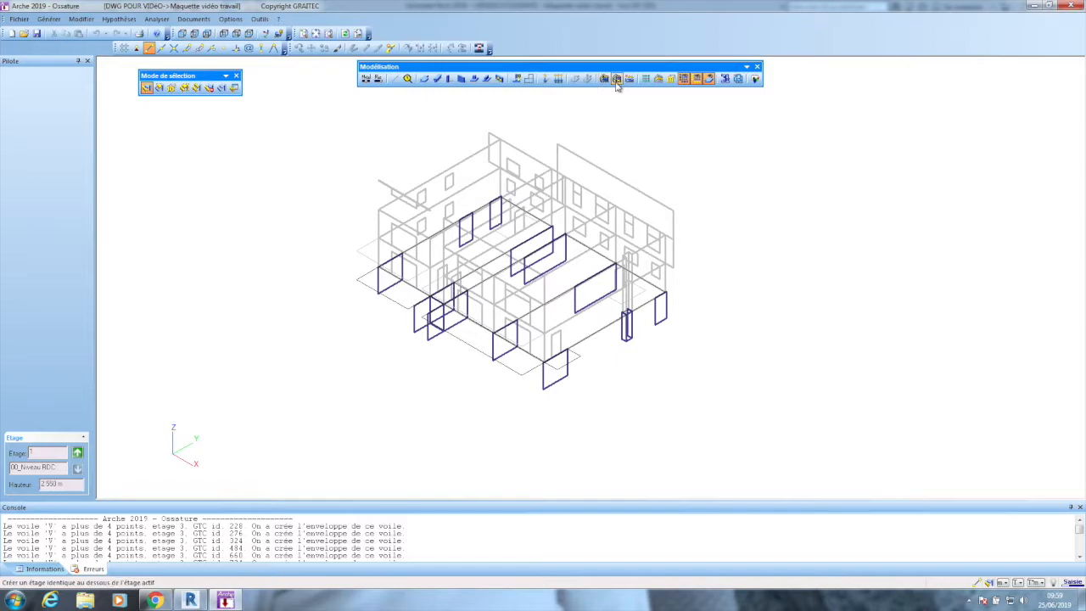
{"action": "left_click", "coordinate": [659, 79]}
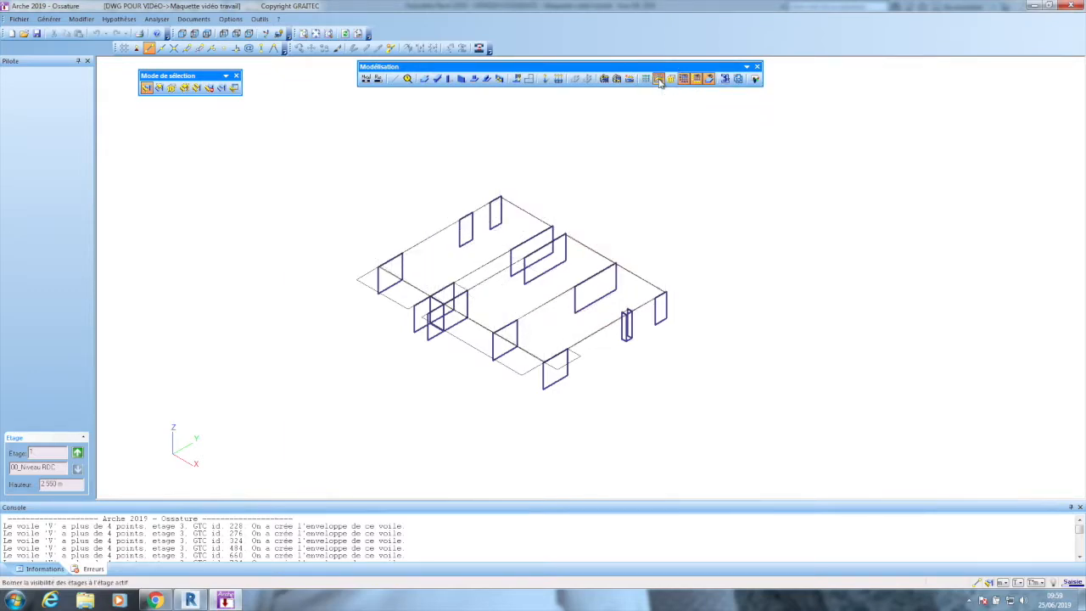
{"action": "left_click", "coordinate": [659, 78]}
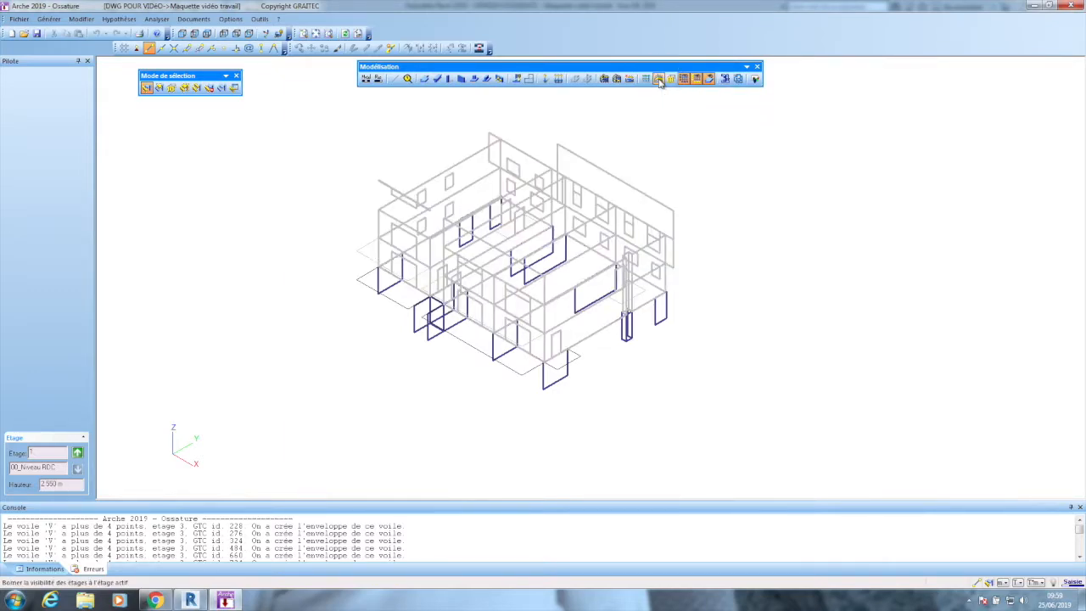
{"action": "left_click", "coordinate": [710, 79]}
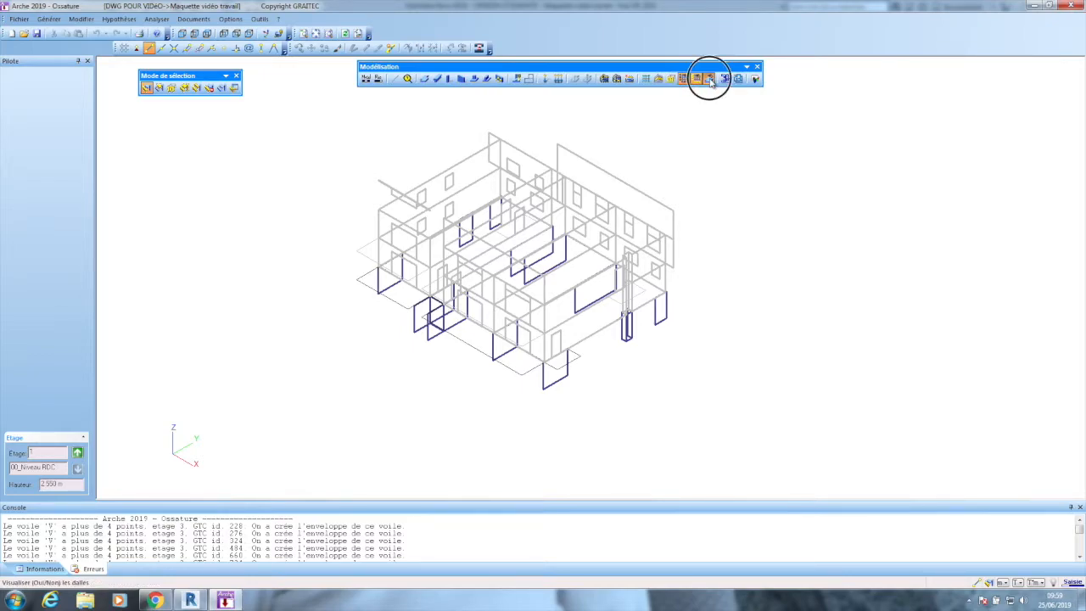
{"action": "left_click", "coordinate": [710, 79]}
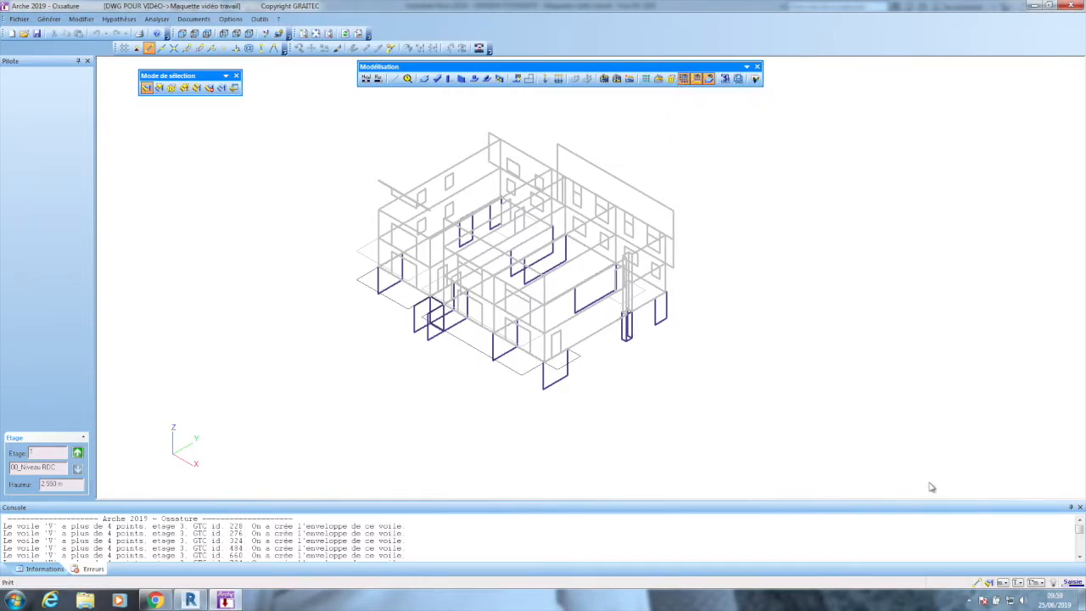
Set the force unit to KiloNewton and the moment unit to KiloNewton*m
{"action": "left_click", "coordinate": [1024, 584]}
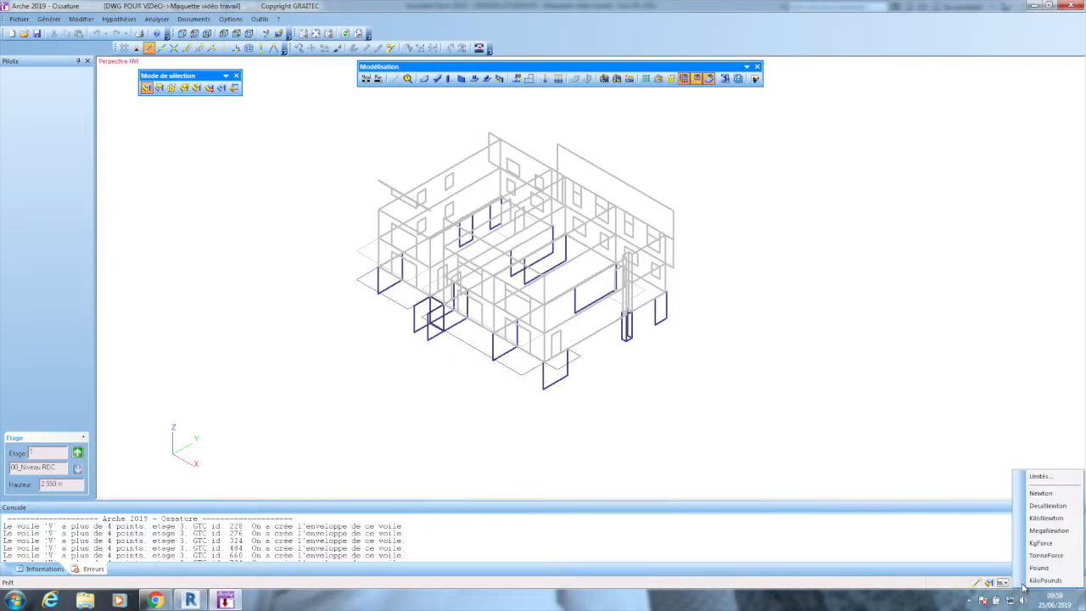
{"action": "left_click", "coordinate": [1046, 518]}
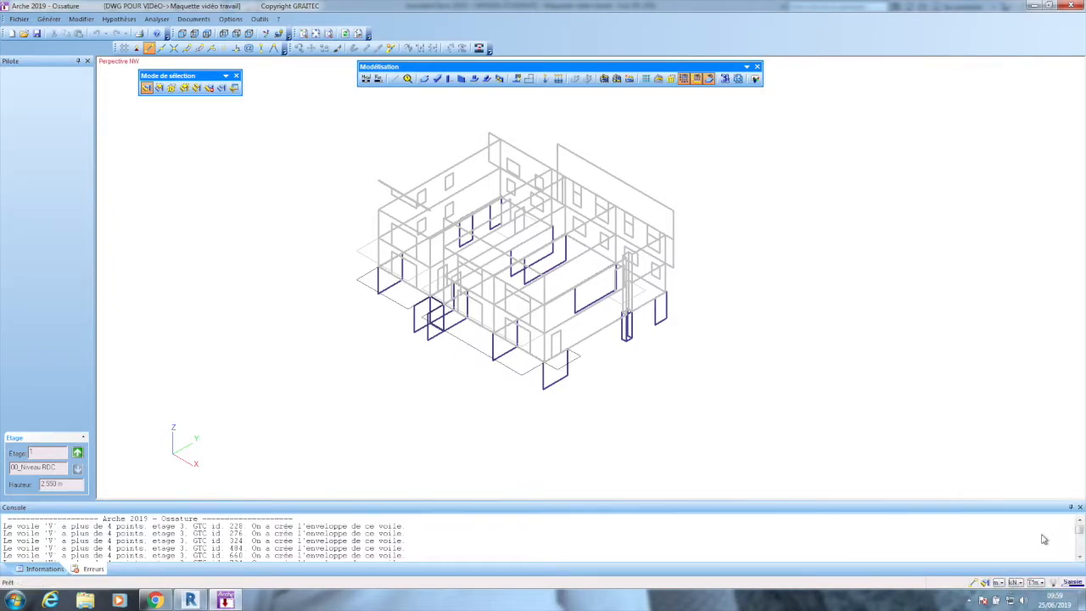
{"action": "left_click", "coordinate": [1042, 584]}
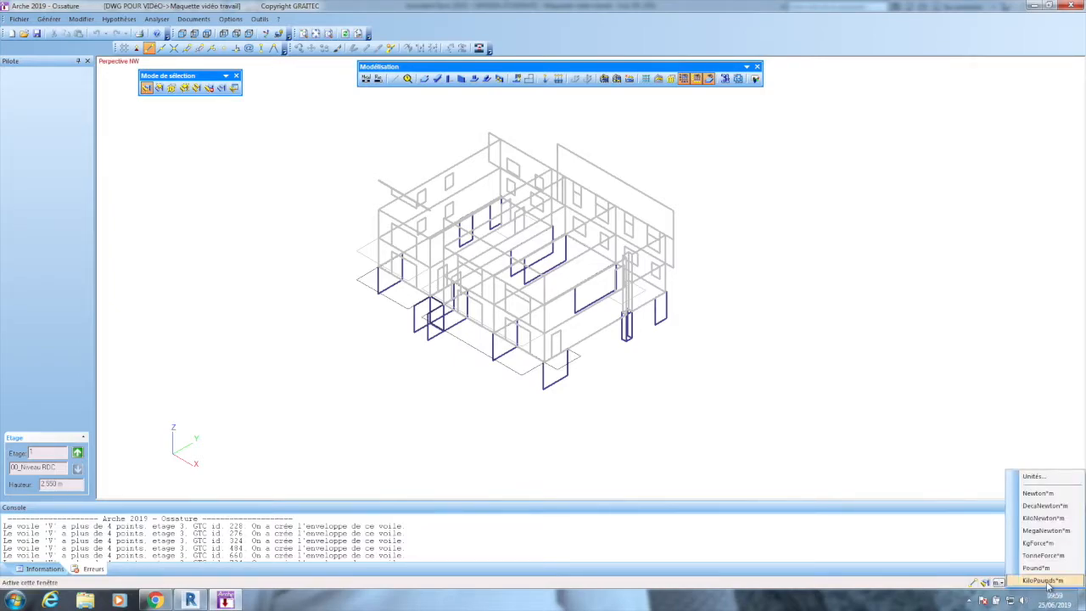
{"action": "left_click", "coordinate": [1047, 519]}
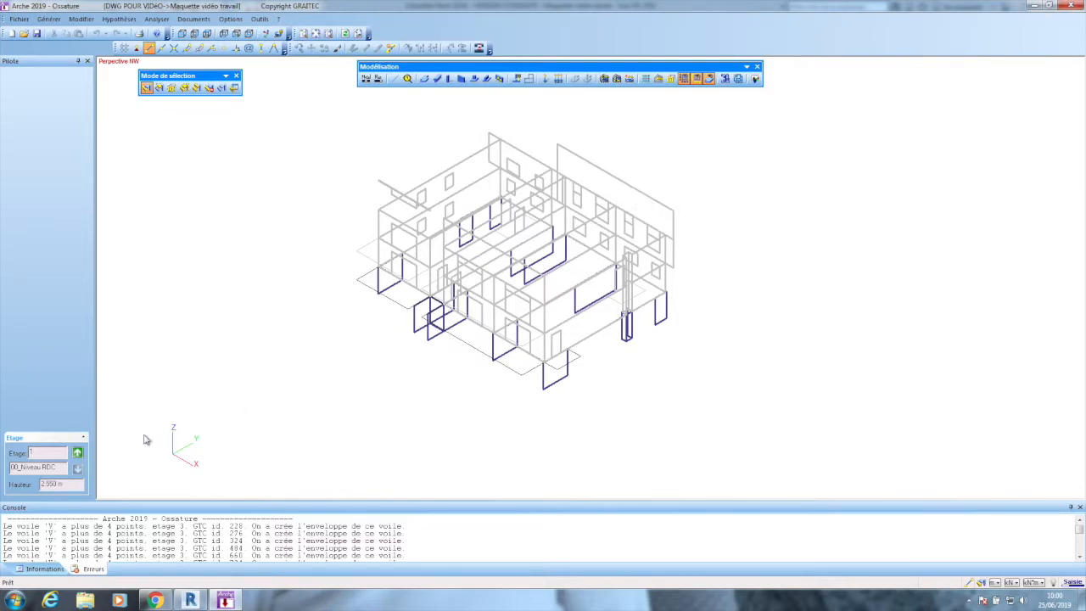
Make storey 4 (PH 4) the active storey of the model
{"action": "left_click", "coordinate": [77, 455]}
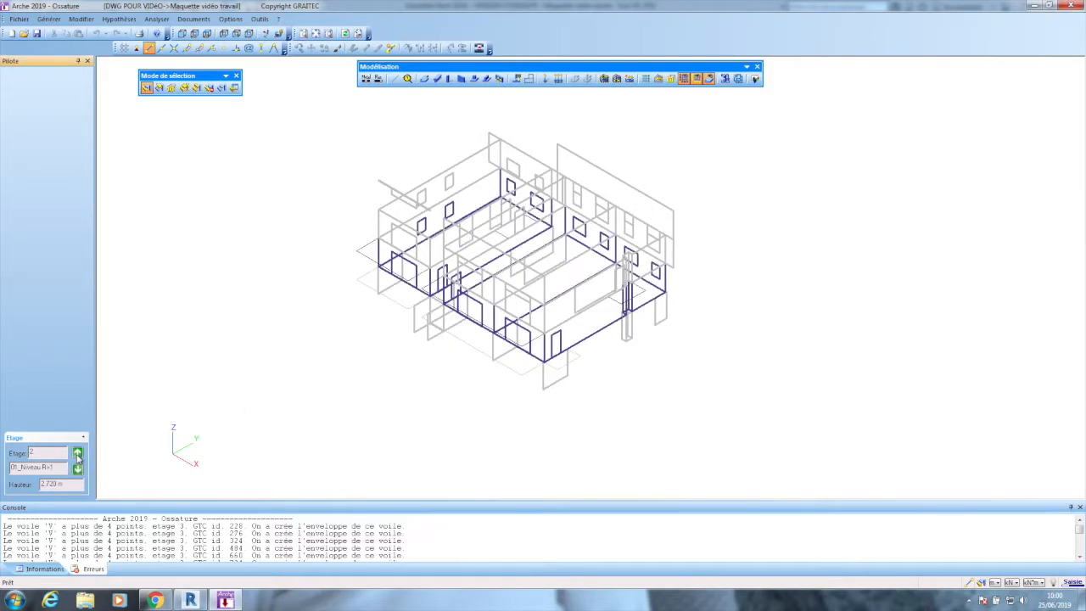
{"action": "left_click", "coordinate": [77, 455]}
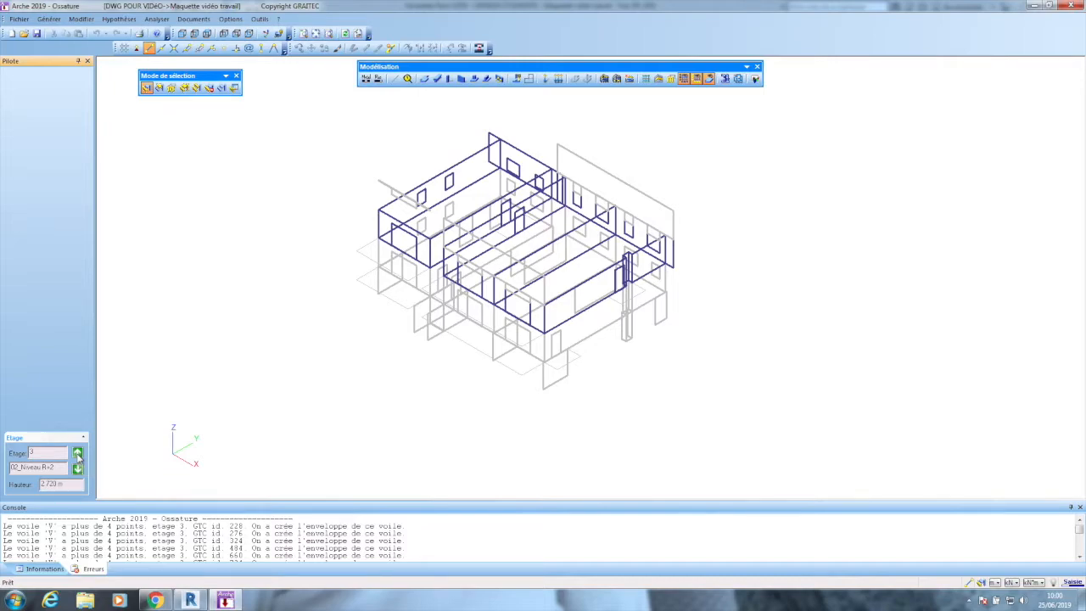
{"action": "left_click", "coordinate": [77, 456]}
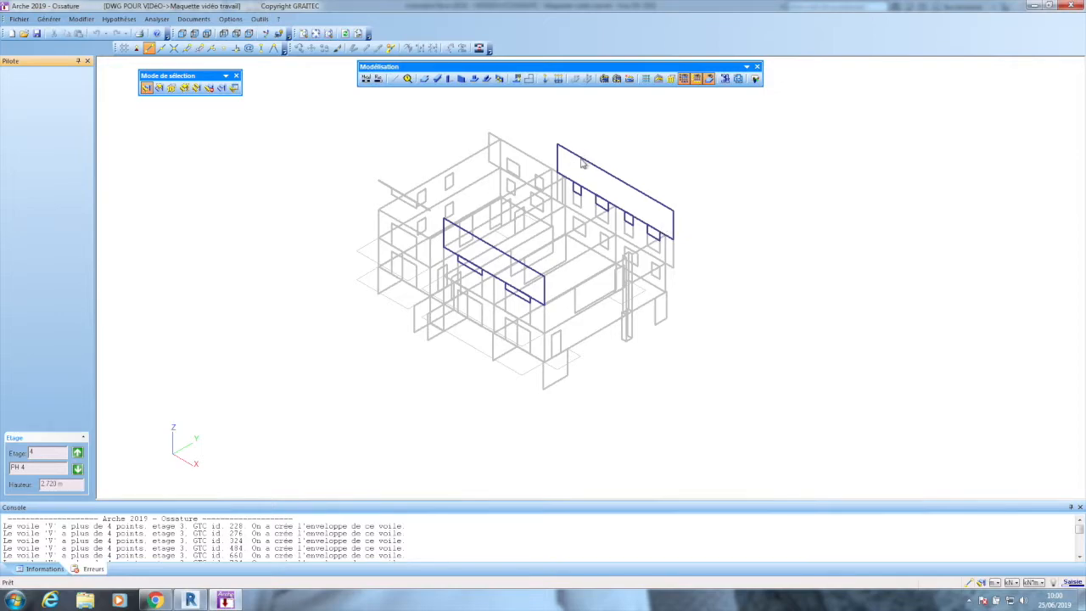
Inspect the list of openings of the long rear wall on storey 4 and close it without changes
{"action": "left_click", "coordinate": [641, 198]}
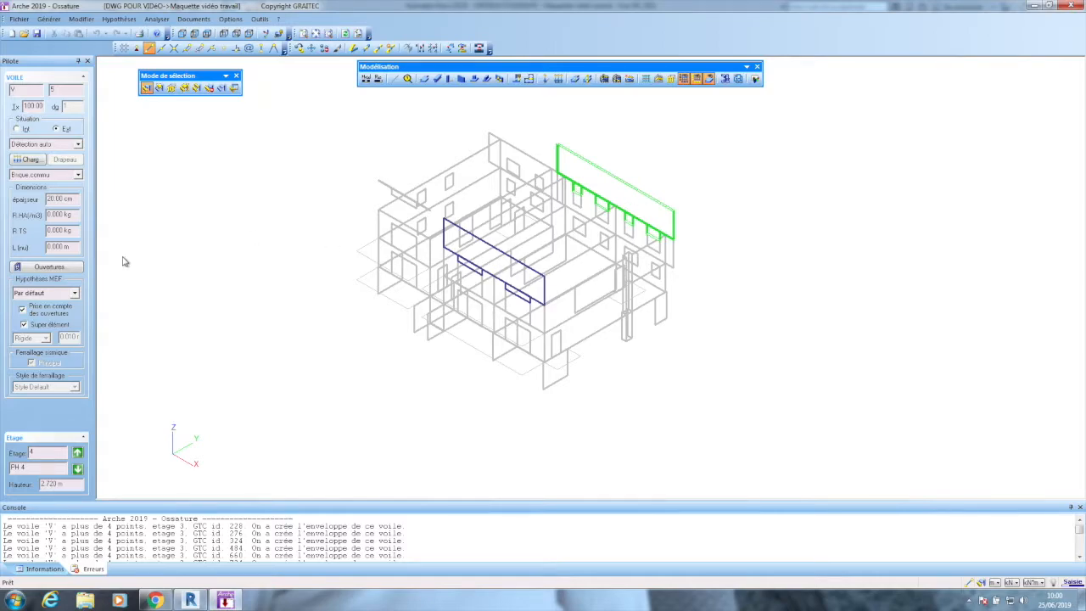
{"action": "left_click", "coordinate": [30, 268]}
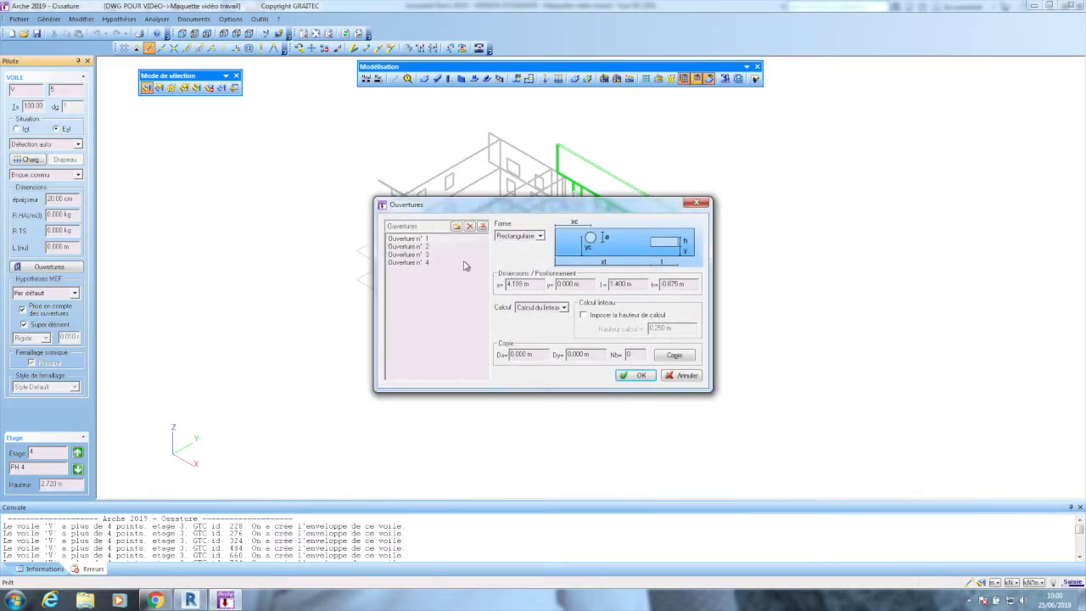
{"action": "left_click_drag", "start_coordinate": [485, 205], "coordinate": [767, 242]}
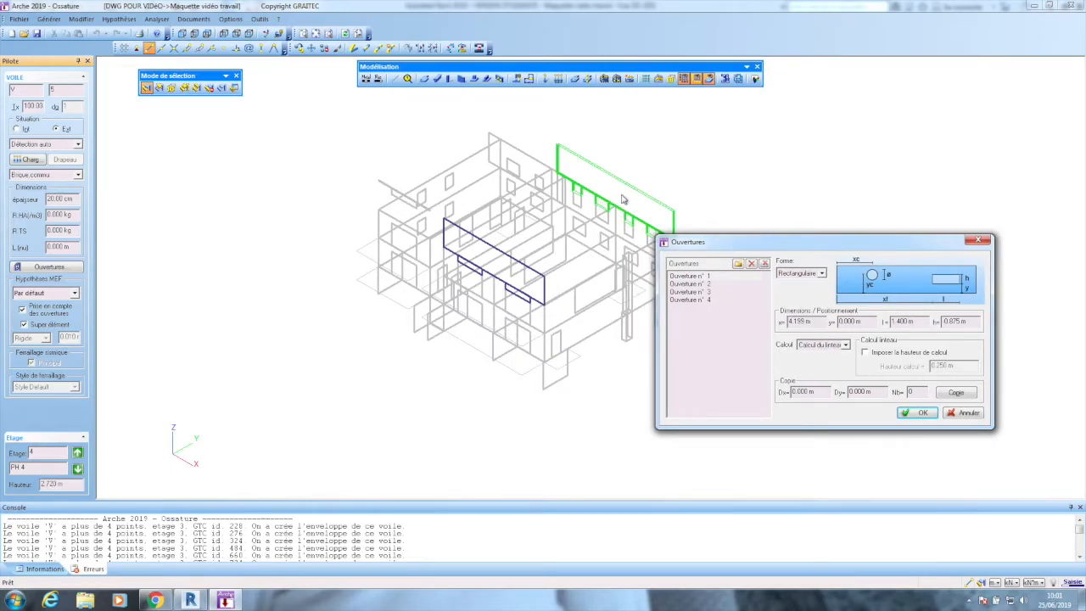
{"action": "left_click", "coordinate": [963, 413]}
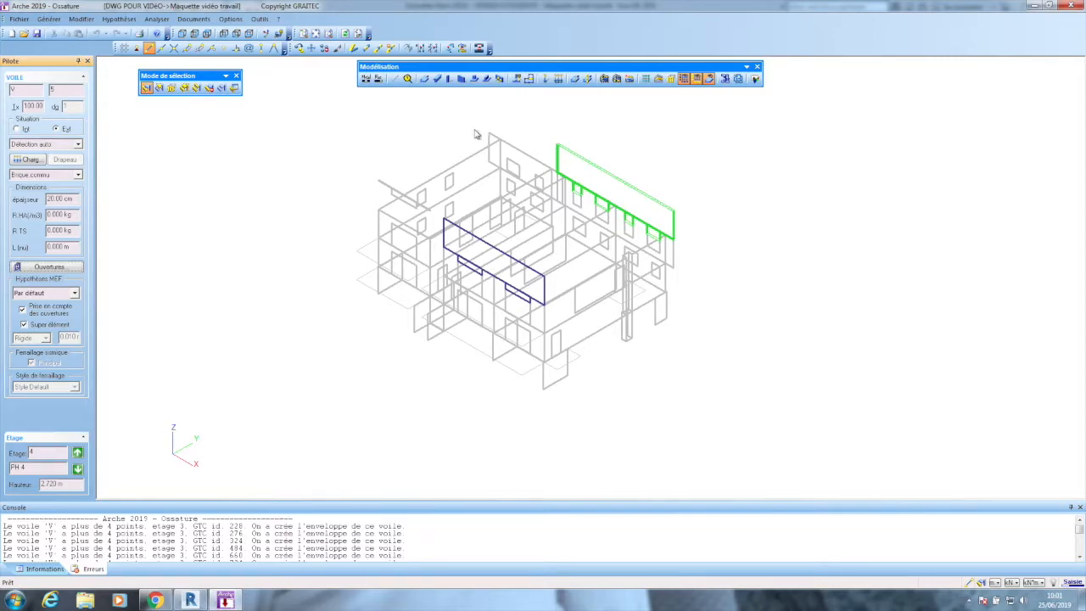
Delete the two walls modelled on storey 4
{"action": "left_click", "coordinate": [613, 179]}
{"action": "left_click", "coordinate": [614, 179]}
{"action": "left_click", "coordinate": [322, 49]}
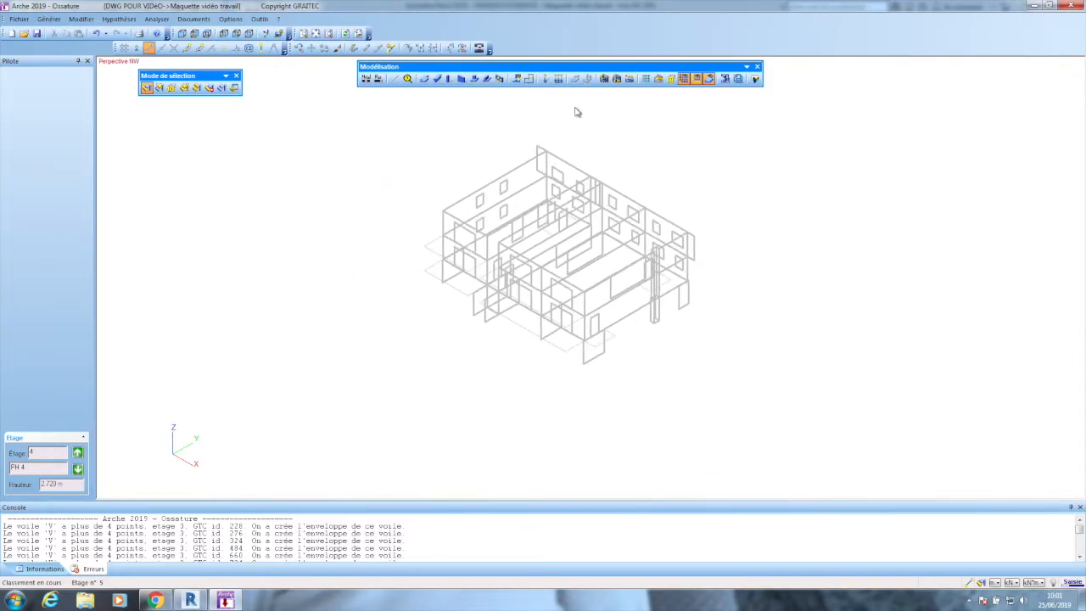
Review the storeys down to storey 1 and back up to storey 5, and delete the empty storeys 5 and 4
{"action": "left_click", "coordinate": [77, 469]}
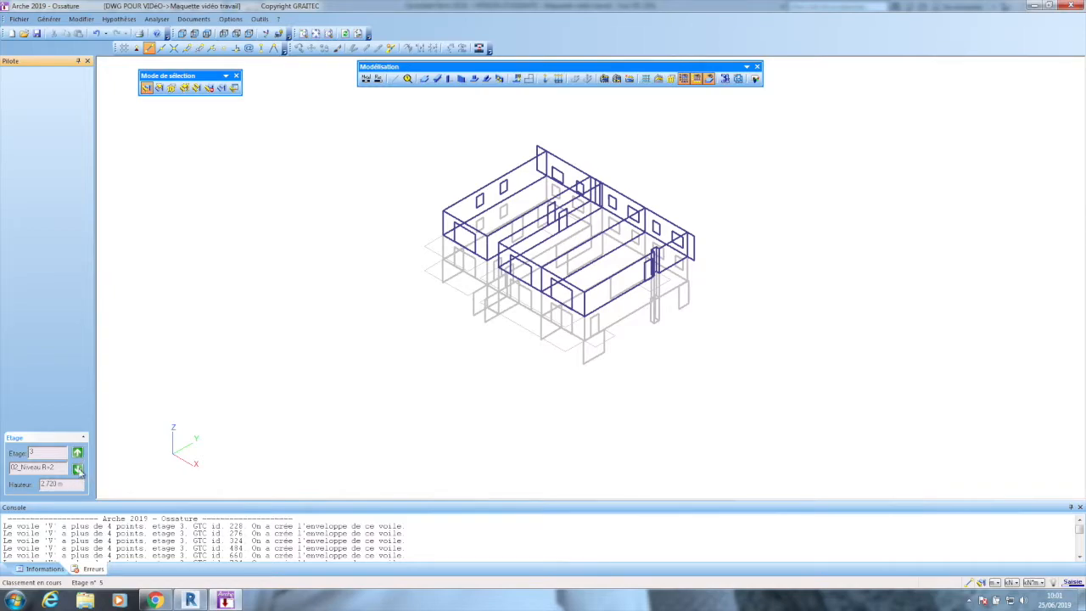
{"action": "left_click", "coordinate": [77, 469]}
{"action": "left_click", "coordinate": [77, 470]}
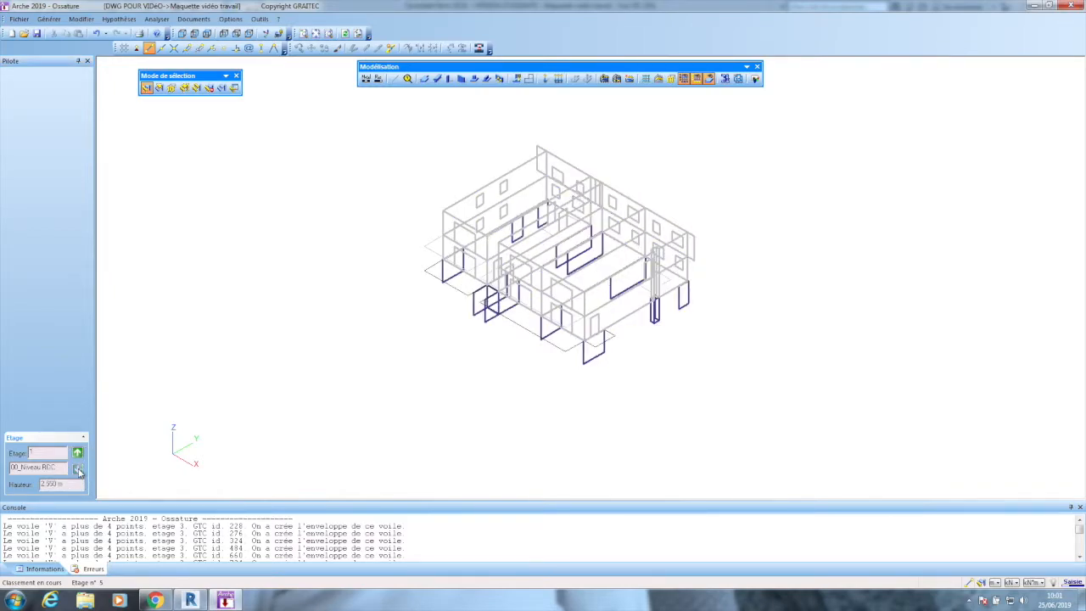
{"action": "left_click", "coordinate": [77, 455]}
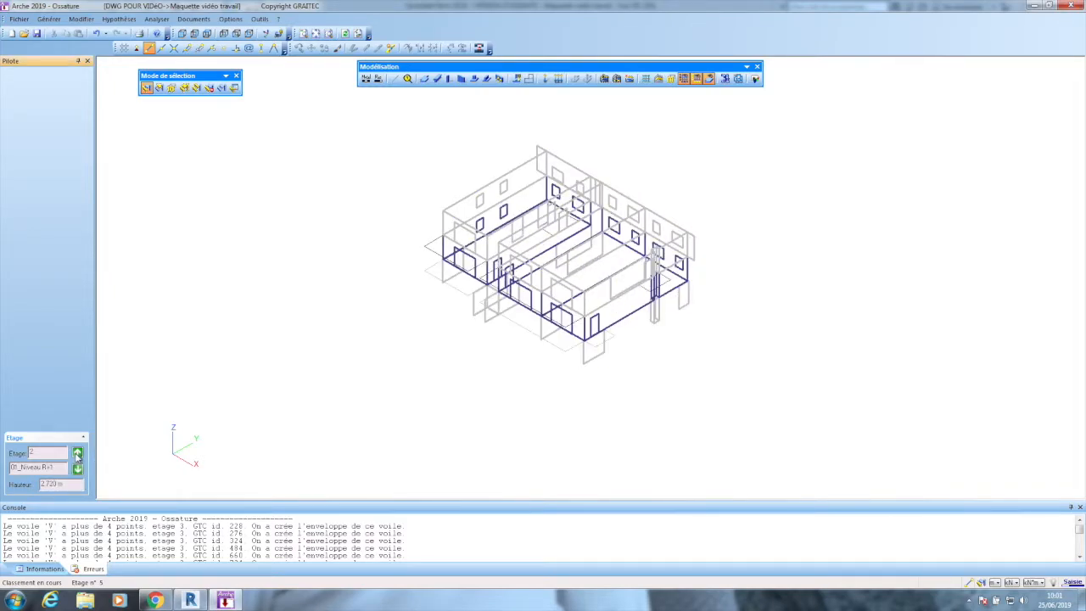
{"action": "left_click", "coordinate": [77, 456]}
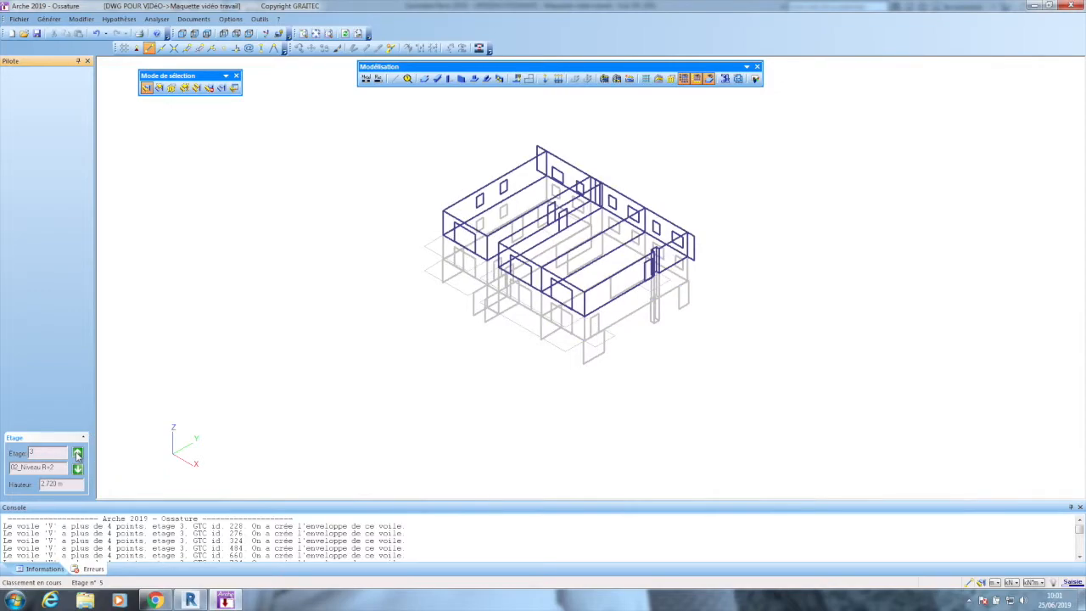
{"action": "left_click", "coordinate": [77, 455]}
{"action": "left_click", "coordinate": [77, 456]}
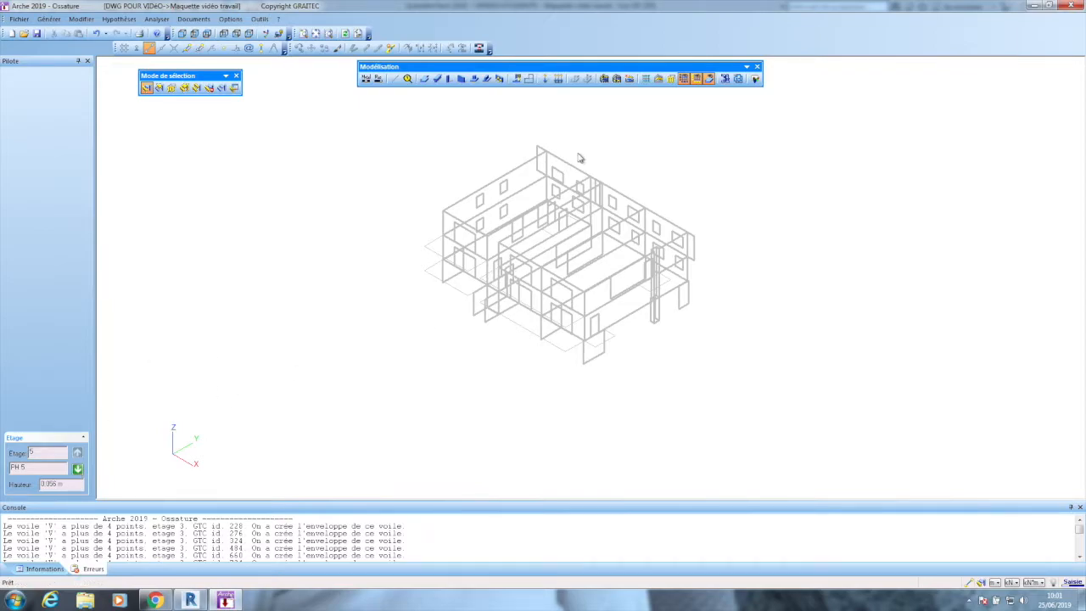
{"action": "left_click", "coordinate": [628, 80]}
{"action": "left_click", "coordinate": [629, 80]}
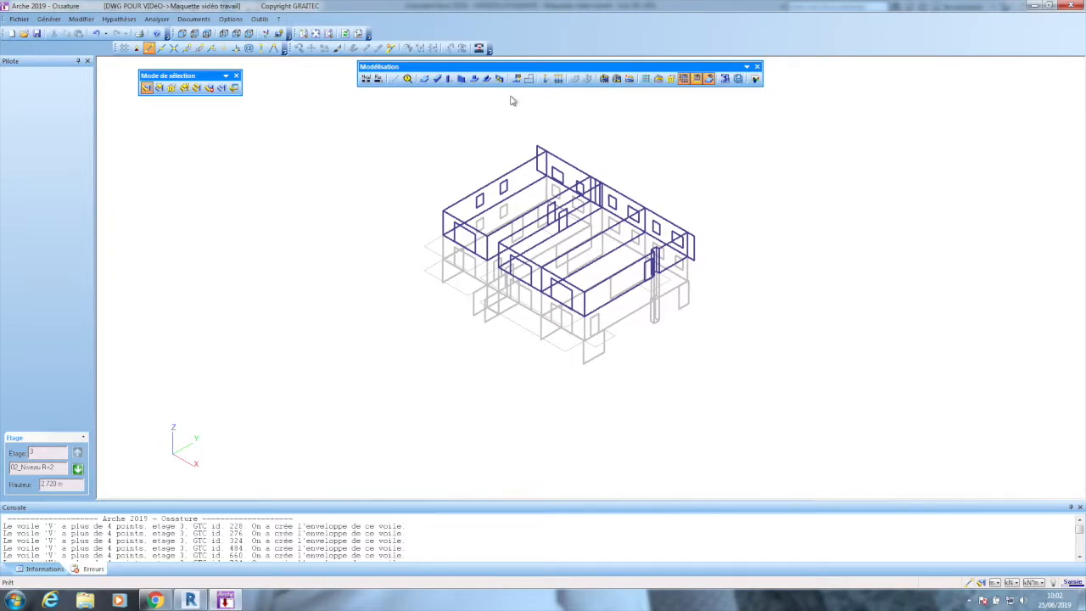
Show storey 3 in top view and restrict the display to the active storey
{"action": "left_click", "coordinate": [207, 34]}
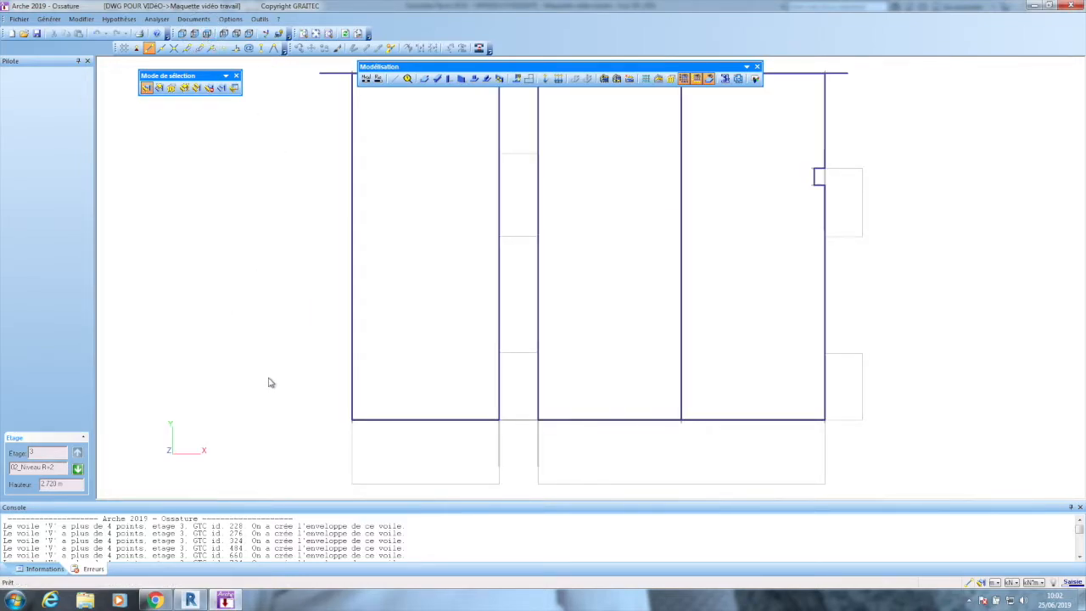
{"action": "scroll", "coordinate": [266, 386], "scroll_direction": "down", "scroll_amount": 1}
{"action": "left_click", "coordinate": [735, 130]}
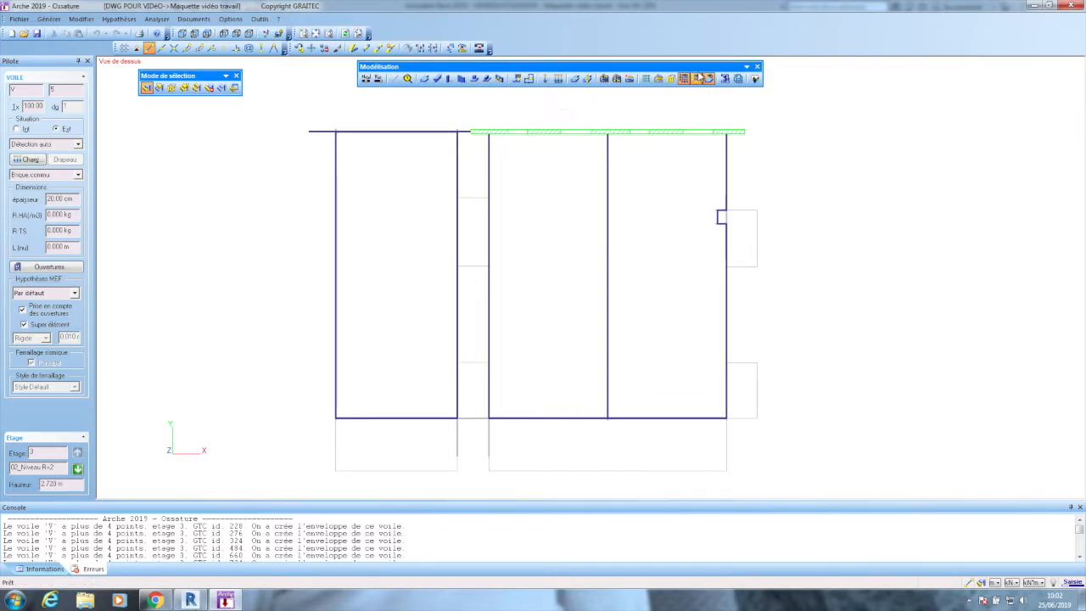
{"action": "left_click", "coordinate": [658, 79]}
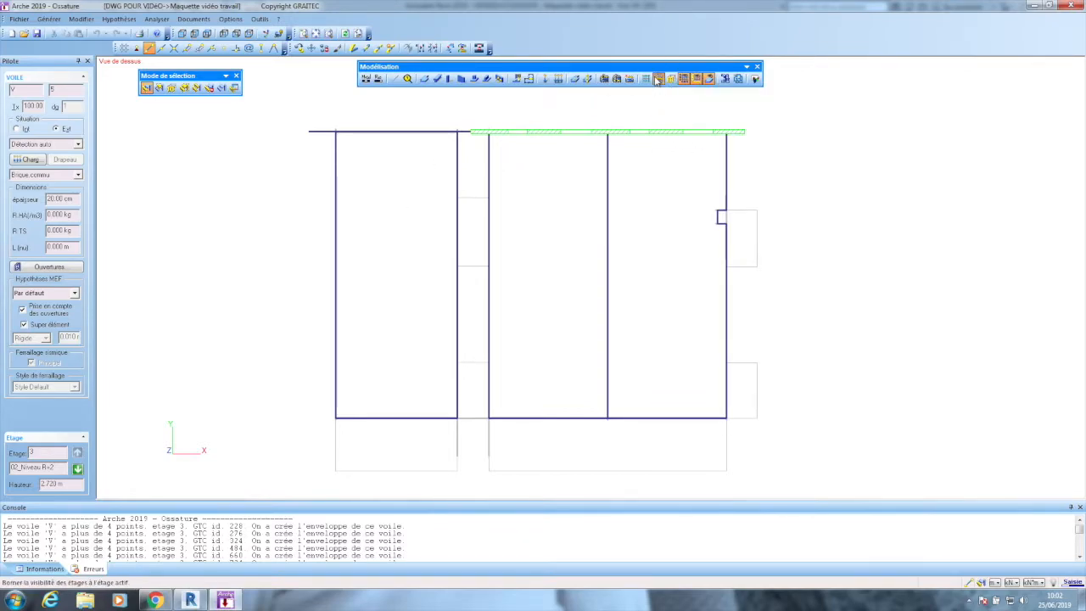
{"action": "scroll", "coordinate": [381, 121], "scroll_direction": "up", "scroll_amount": 2}
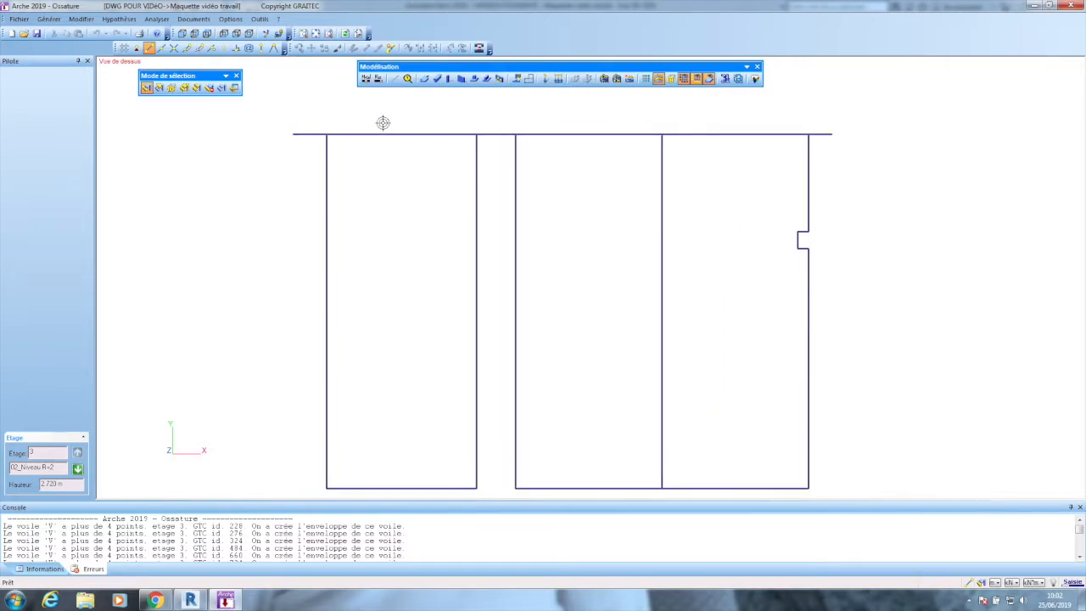
Trim the left rear wall of storey 3 at the outer left side wall, keeping the part inside the building
{"action": "left_click", "coordinate": [314, 136]}
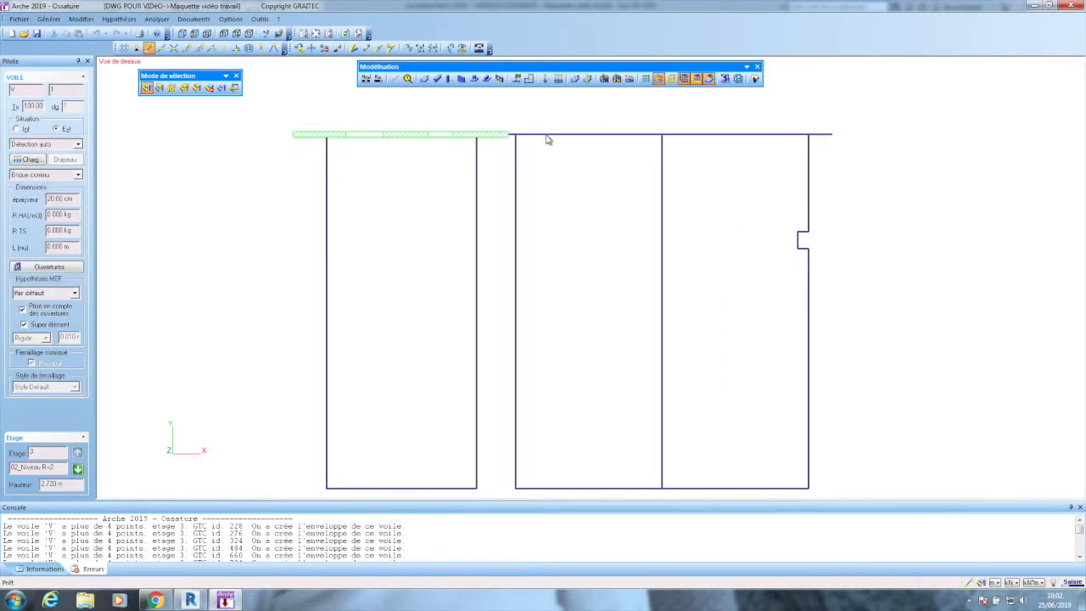
{"action": "left_click", "coordinate": [578, 134]}
{"action": "left_click", "coordinate": [581, 133]}
{"action": "left_click", "coordinate": [458, 134]}
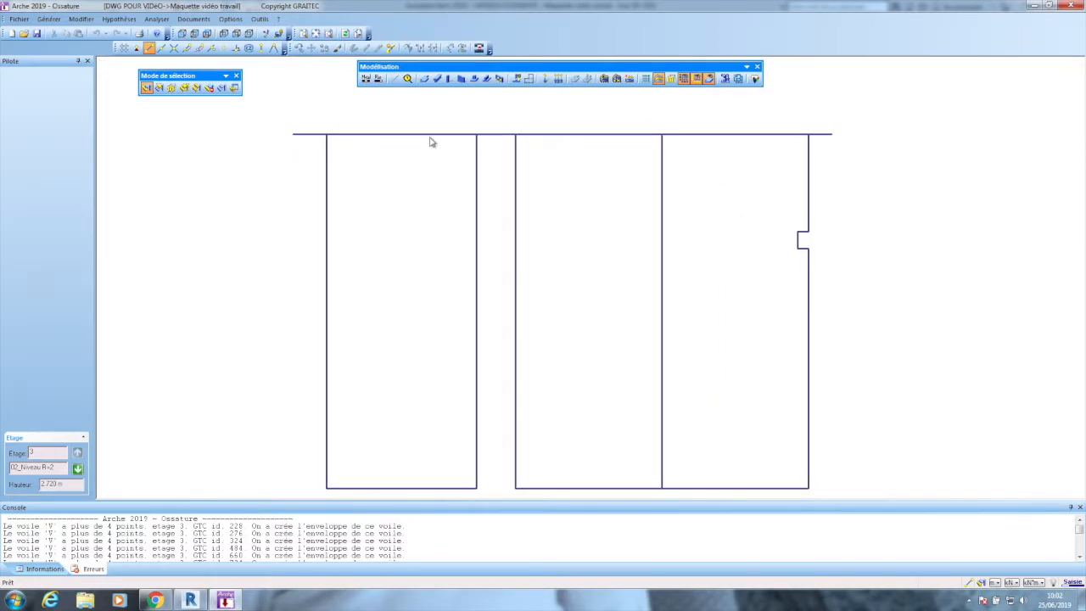
{"action": "left_click", "coordinate": [343, 138]}
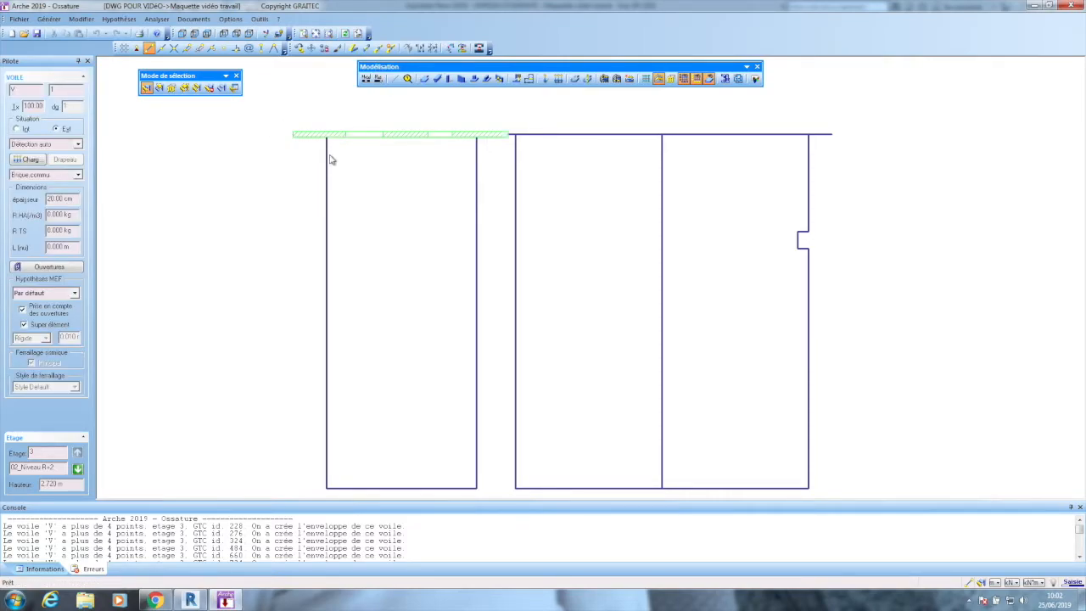
{"action": "left_click", "coordinate": [378, 48]}
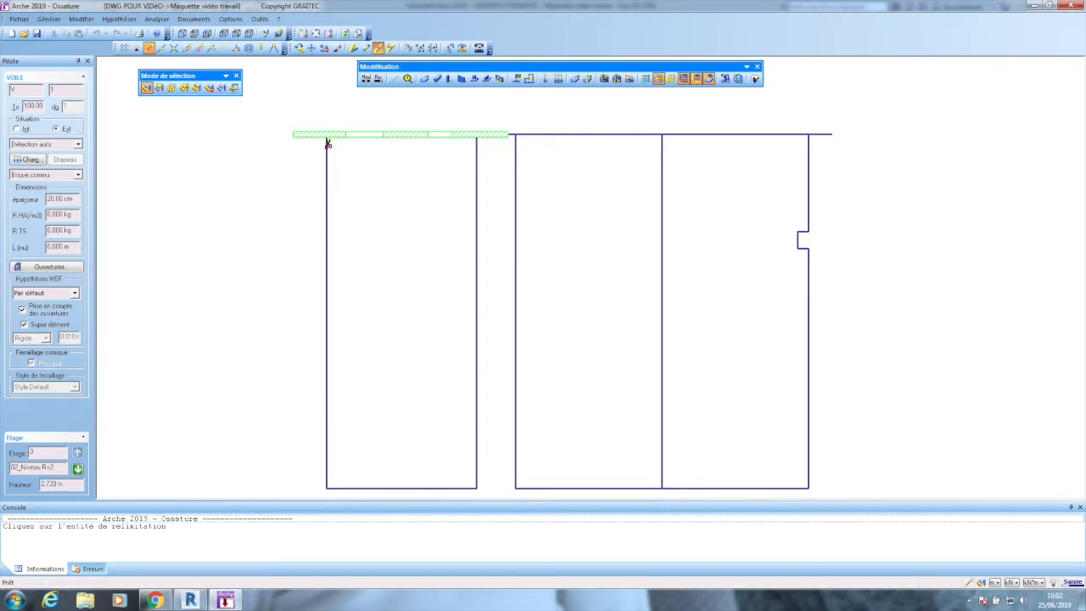
{"action": "left_click", "coordinate": [327, 150]}
{"action": "left_click", "coordinate": [312, 136]}
{"action": "left_click", "coordinate": [338, 138]}
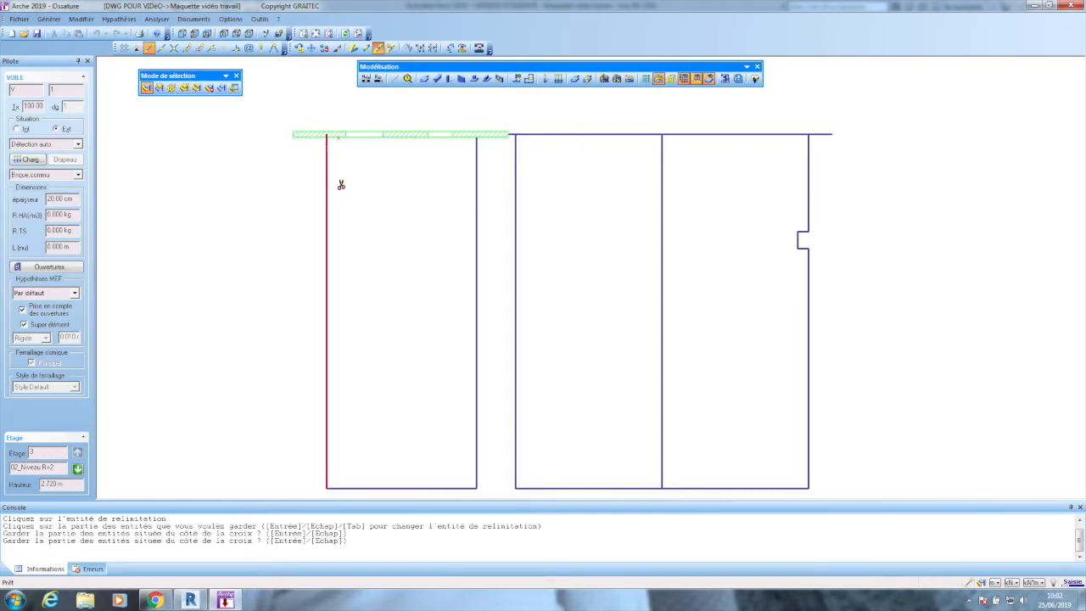
{"action": "key", "text": "Return"}
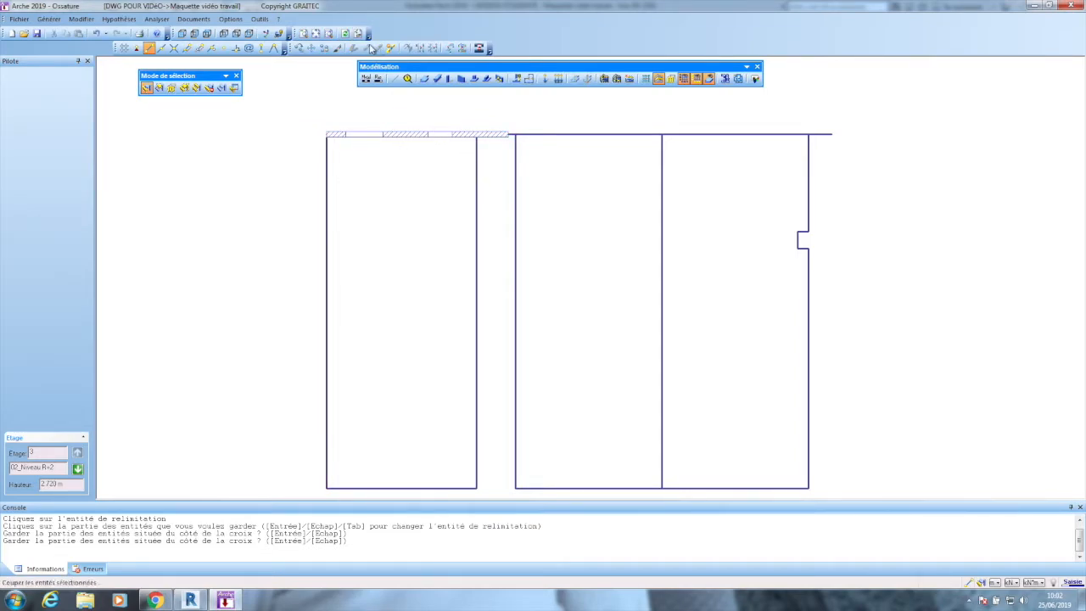
Trim the other end of the left rear wall at the left block's inner side wall, keeping the part inside the block
{"action": "left_click", "coordinate": [427, 136]}
{"action": "left_click", "coordinate": [378, 48]}
{"action": "left_click", "coordinate": [477, 160]}
{"action": "left_click", "coordinate": [463, 145]}
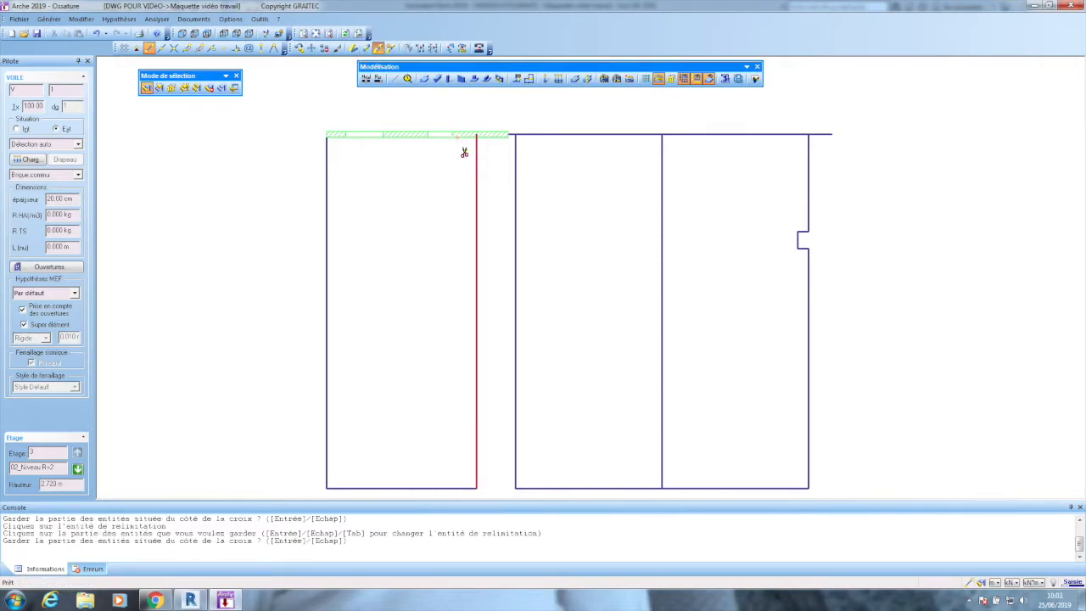
{"action": "key", "text": "Return"}
Trim the right rear wall at the right block's inner side wall, keeping the part inside the block
{"action": "left_click", "coordinate": [538, 137]}
{"action": "left_click", "coordinate": [382, 50]}
{"action": "left_click", "coordinate": [515, 173]}
{"action": "left_click", "coordinate": [556, 148]}
{"action": "key", "text": "Return"}
{"action": "key", "text": "Return"}
{"action": "key", "text": "Escape"}
Trim the right rear wall at the outer right side wall, keeping the part inside the building
{"action": "left_click", "coordinate": [670, 133]}
{"action": "left_click", "coordinate": [380, 48]}
{"action": "left_click", "coordinate": [808, 159]}
{"action": "left_click", "coordinate": [771, 144]}
{"action": "key", "text": "Return"}
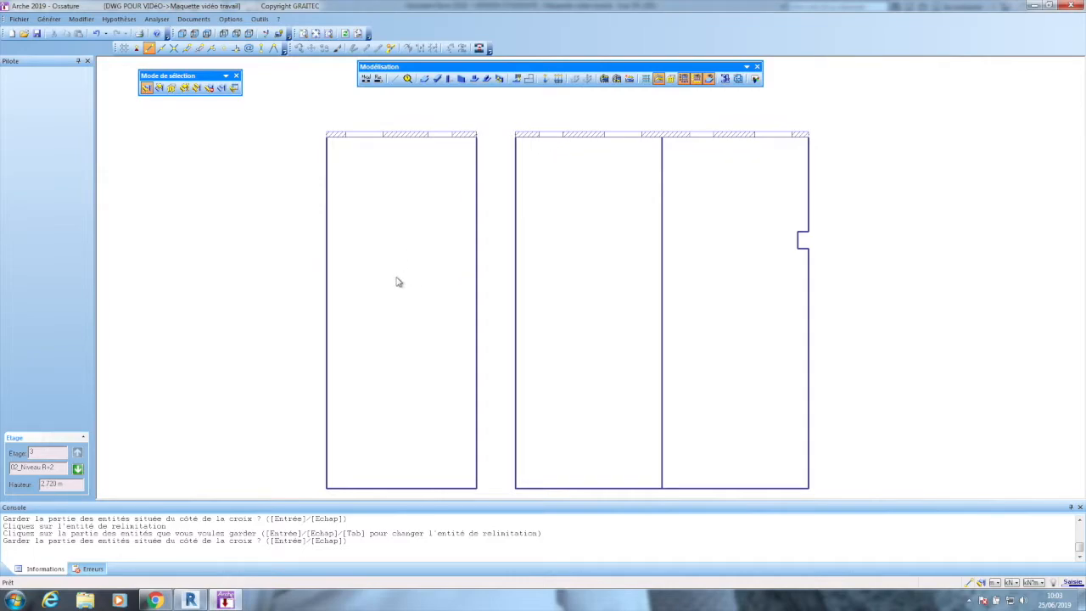
Make storey 1 (00_Niveau RDC) active and examine the alignment of its walls and beams in plan
{"action": "left_click", "coordinate": [77, 472]}
{"action": "left_click", "coordinate": [78, 472]}
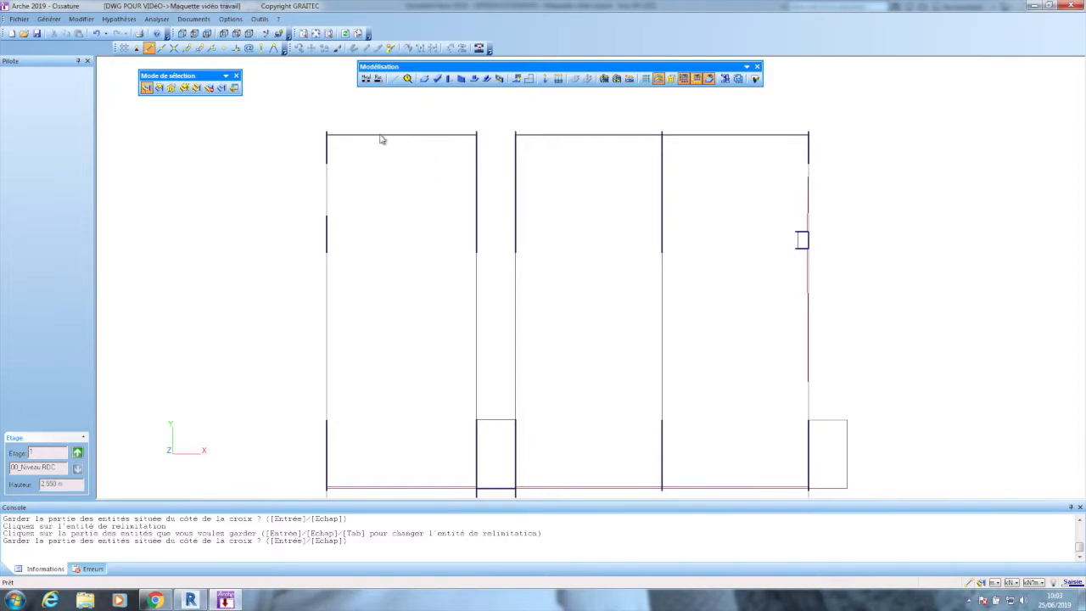
{"action": "scroll", "coordinate": [352, 140], "scroll_direction": "up", "scroll_amount": 3}
{"action": "scroll", "coordinate": [359, 138], "scroll_direction": "down", "scroll_amount": 1}
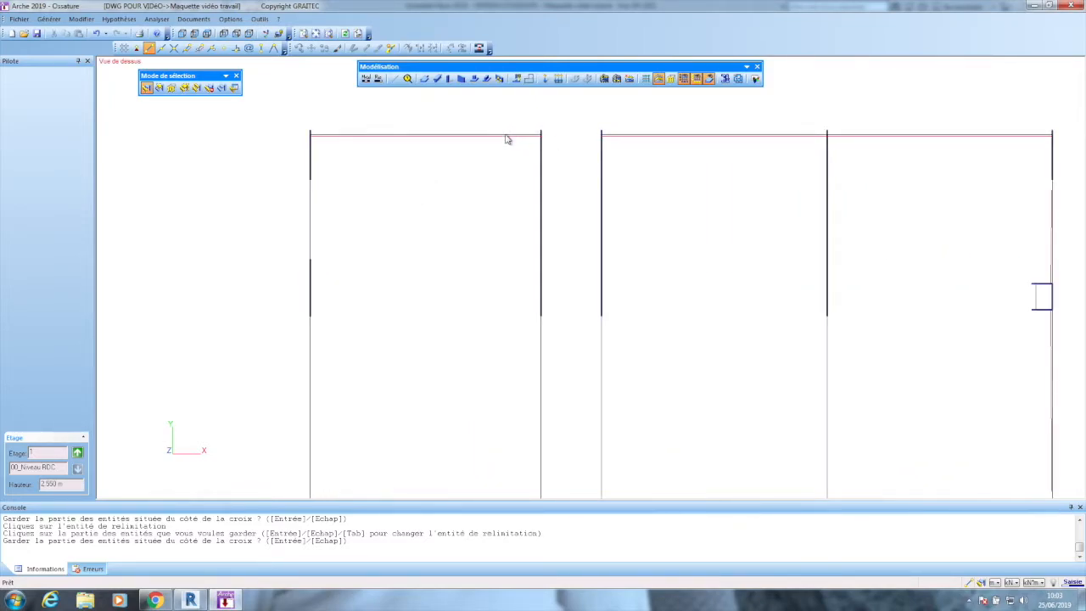
{"action": "scroll", "coordinate": [638, 136], "scroll_direction": "down", "scroll_amount": 3}
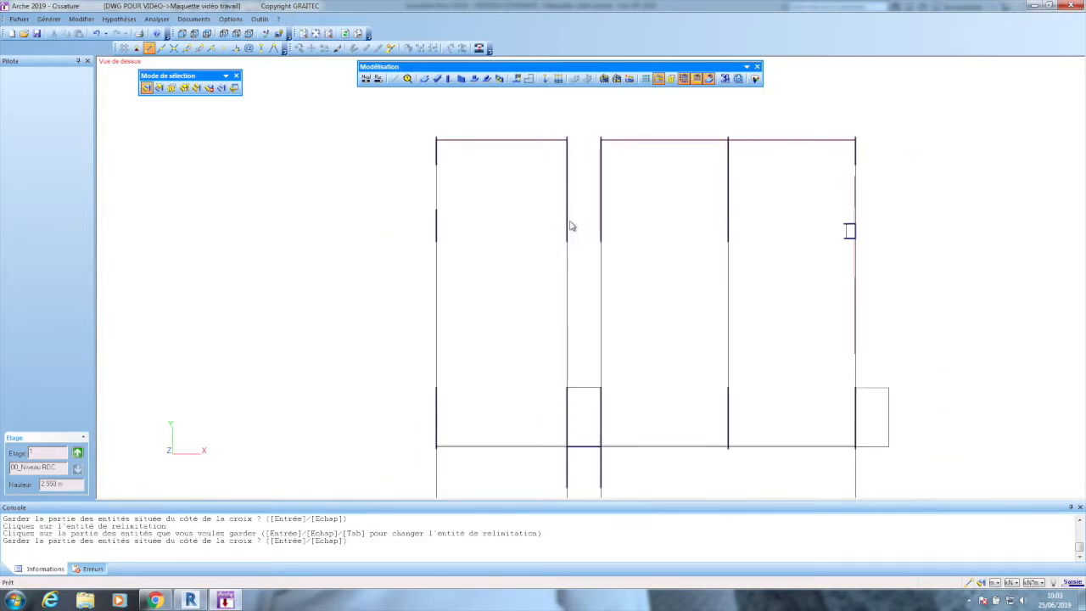
{"action": "scroll", "coordinate": [315, 302], "scroll_direction": "down", "scroll_amount": 1}
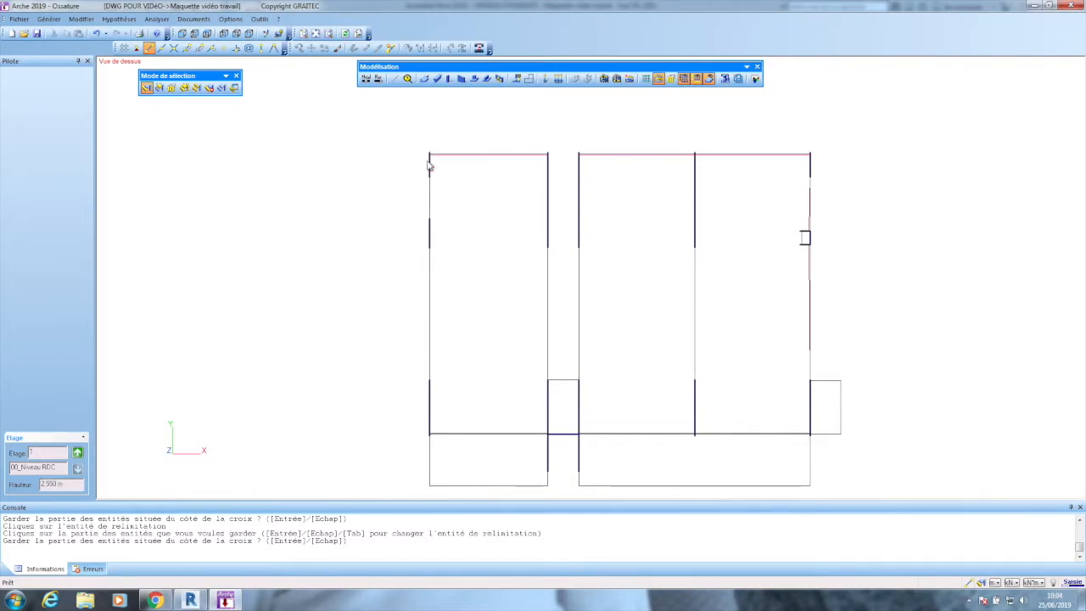
Make storey 2 active and place 50 m horizontal grid lines with 0.300 m magnetism along the rear and front walls
{"action": "left_click", "coordinate": [407, 79]}
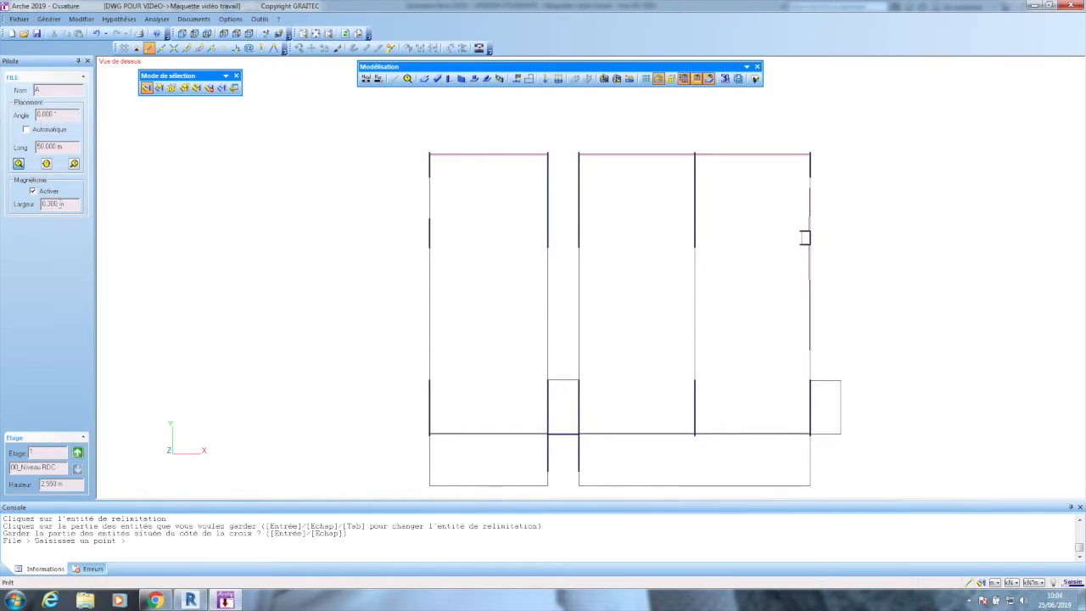
{"action": "left_click", "coordinate": [32, 191]}
{"action": "left_click", "coordinate": [77, 453]}
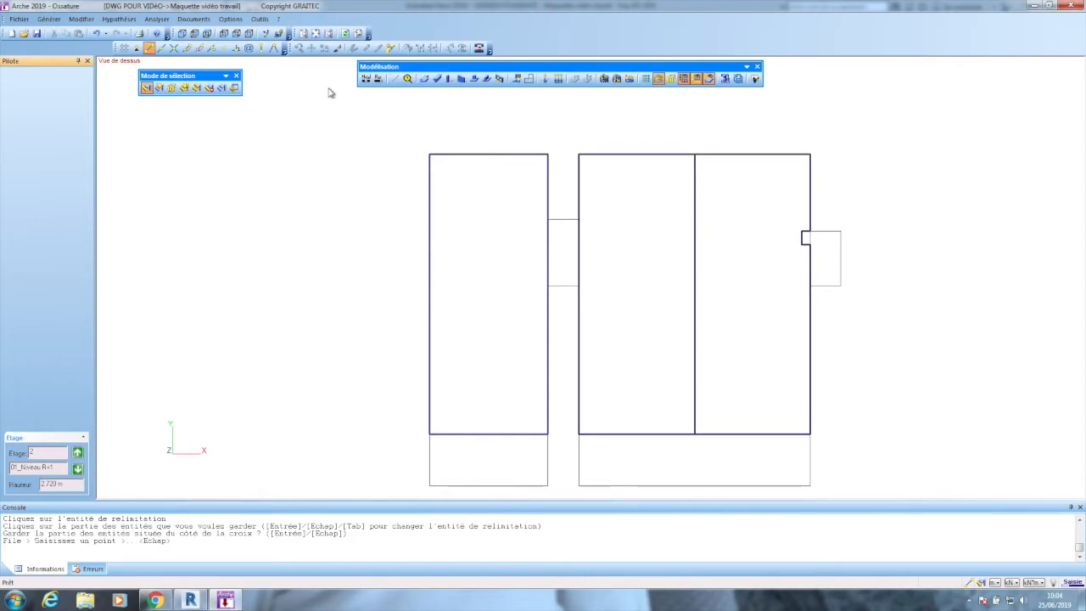
{"action": "left_click", "coordinate": [395, 78]}
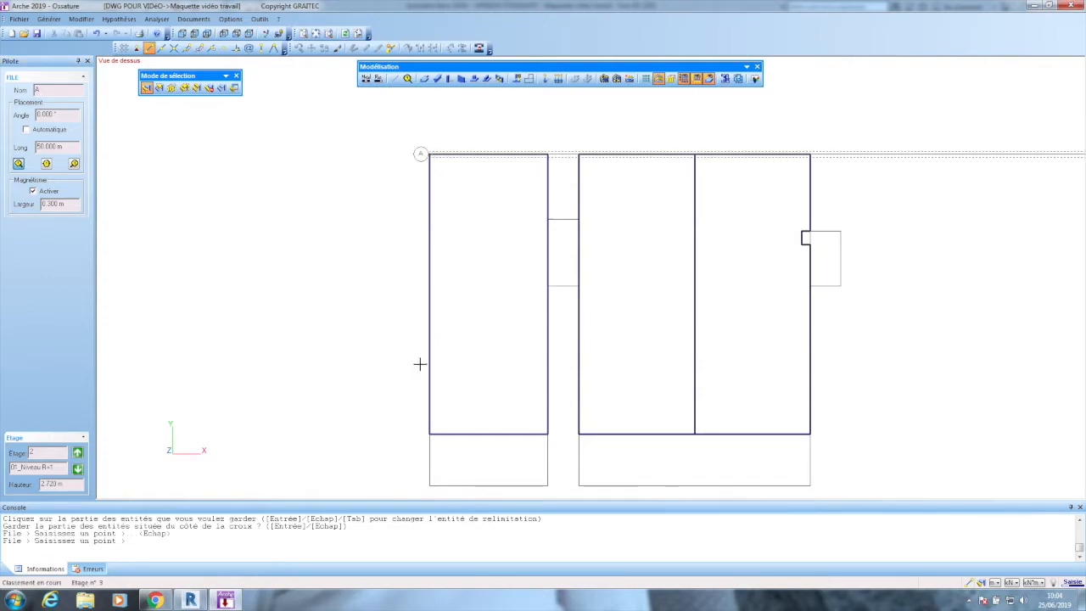
{"action": "left_click", "coordinate": [429, 433]}
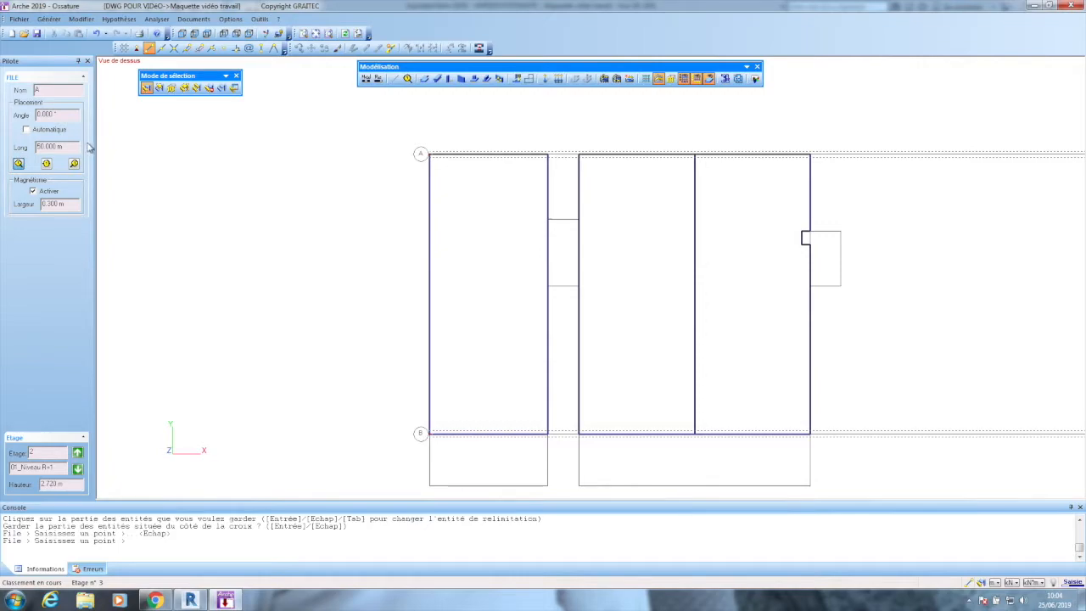
Place 50 m grid lines at a 90° angle with 0.300 m magnetism along each vertical wall of storey 2
{"action": "left_click", "coordinate": [66, 113]}
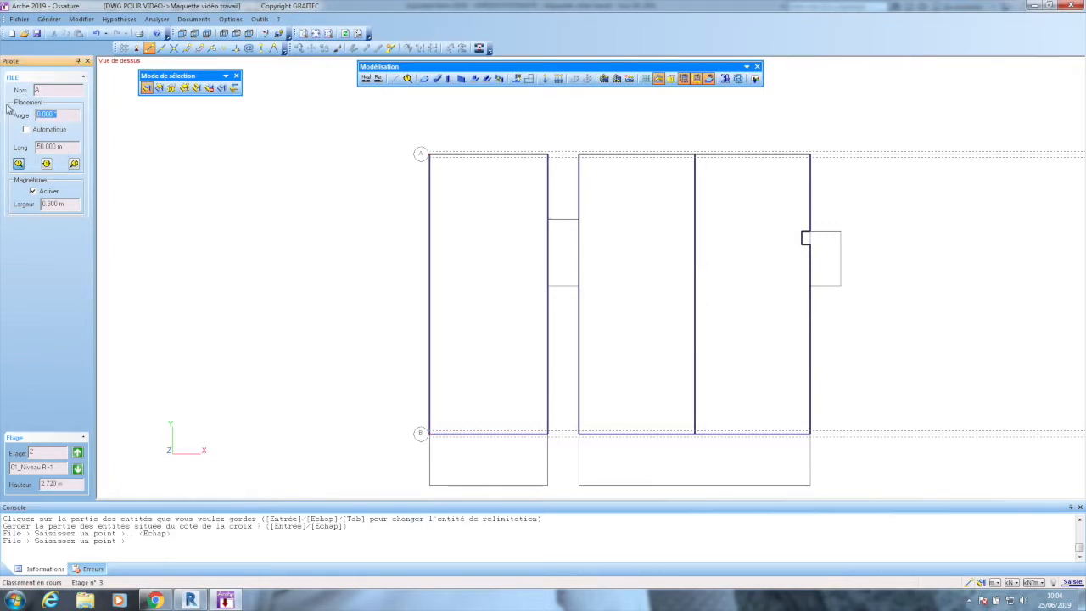
{"action": "type", "text": "90"}
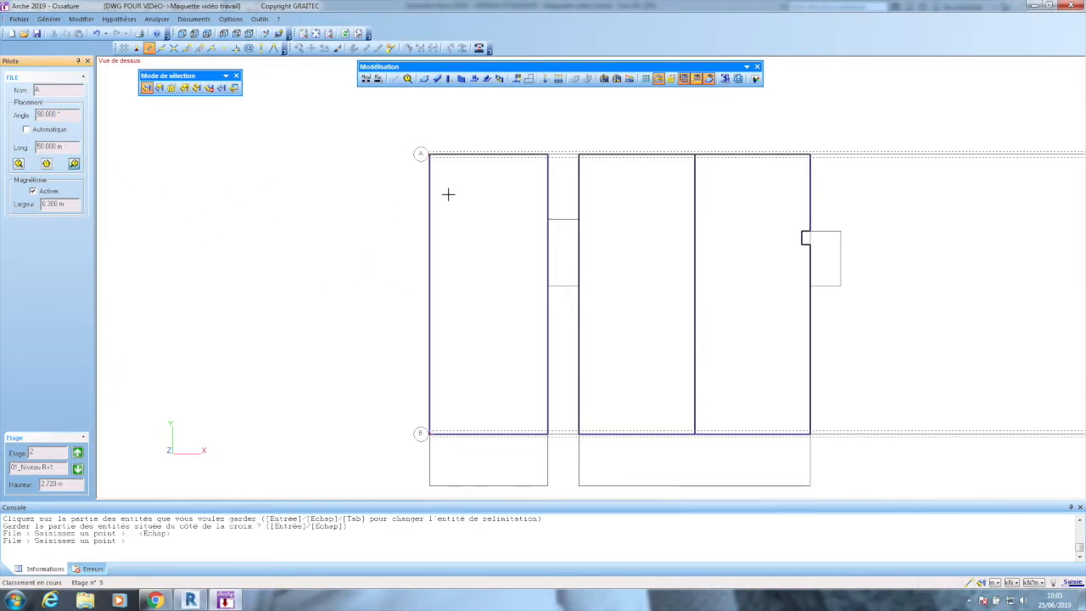
{"action": "left_click", "coordinate": [429, 154]}
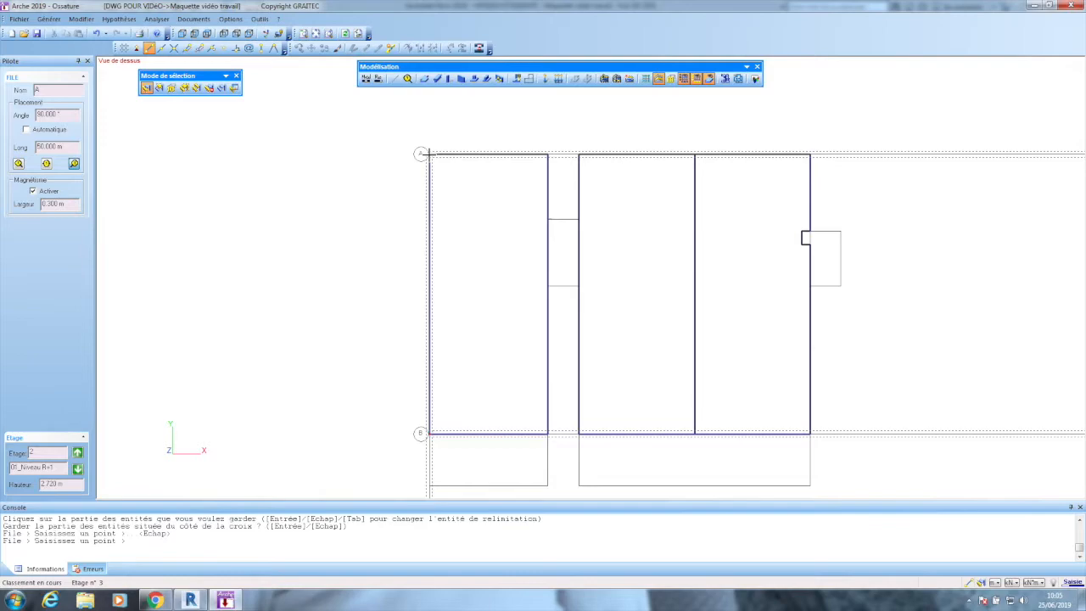
{"action": "scroll", "coordinate": [405, 243], "scroll_direction": "down", "scroll_amount": 3}
{"action": "scroll", "coordinate": [445, 194], "scroll_direction": "up", "scroll_amount": 3}
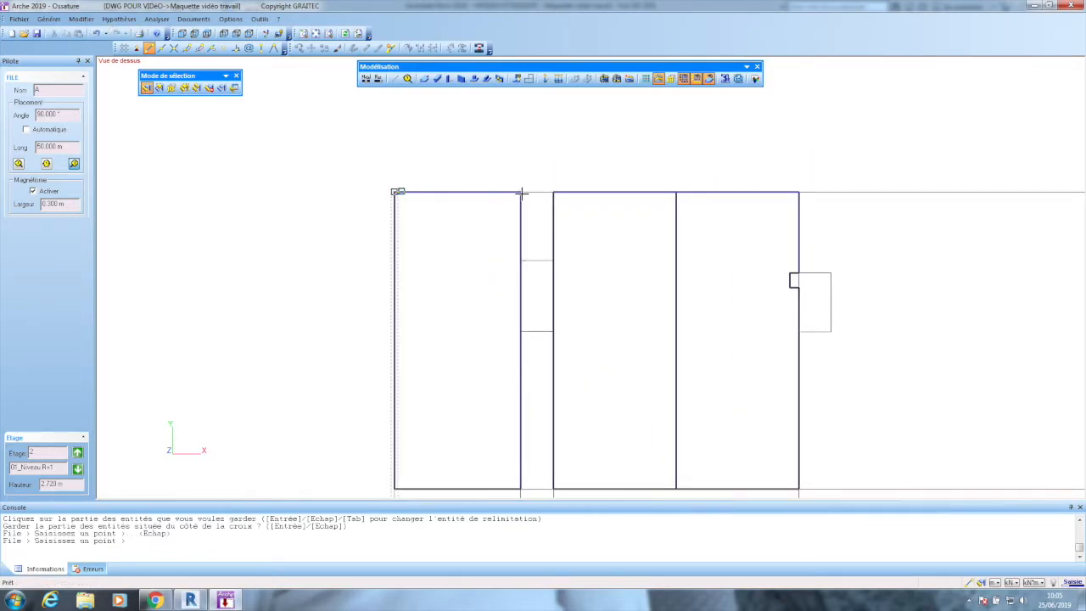
{"action": "scroll", "coordinate": [518, 192], "scroll_direction": "down", "scroll_amount": 2}
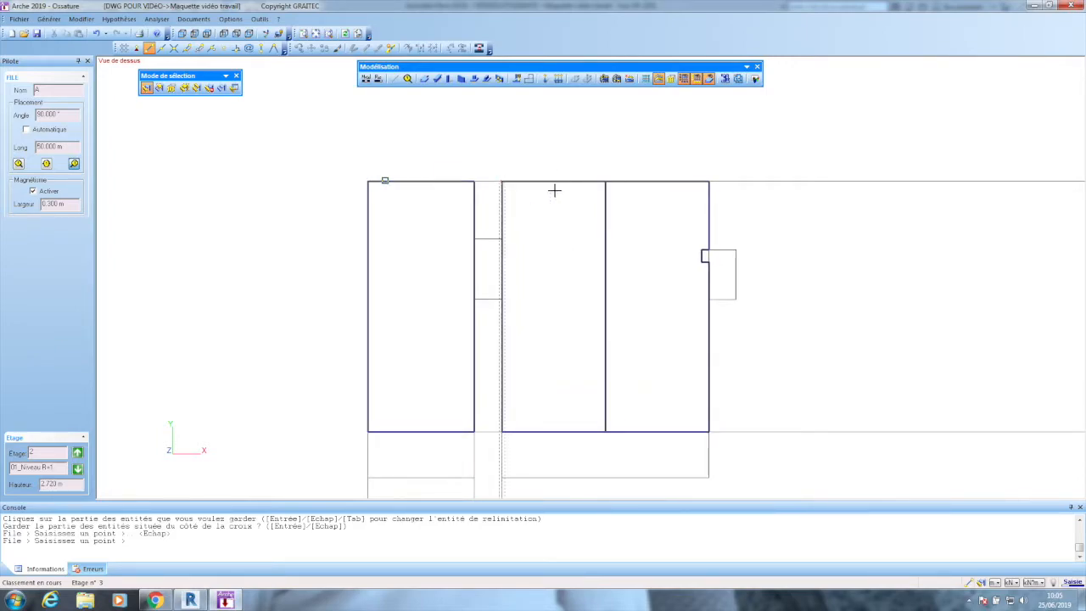
{"action": "scroll", "coordinate": [496, 149], "scroll_direction": "down", "scroll_amount": 2}
{"action": "scroll", "coordinate": [476, 169], "scroll_direction": "down", "scroll_amount": 2}
{"action": "scroll", "coordinate": [501, 334], "scroll_direction": "up", "scroll_amount": 2}
{"action": "scroll", "coordinate": [495, 300], "scroll_direction": "up", "scroll_amount": 1}
{"action": "scroll", "coordinate": [494, 300], "scroll_direction": "down", "scroll_amount": 1}
{"action": "scroll", "coordinate": [475, 119], "scroll_direction": "up", "scroll_amount": 3}
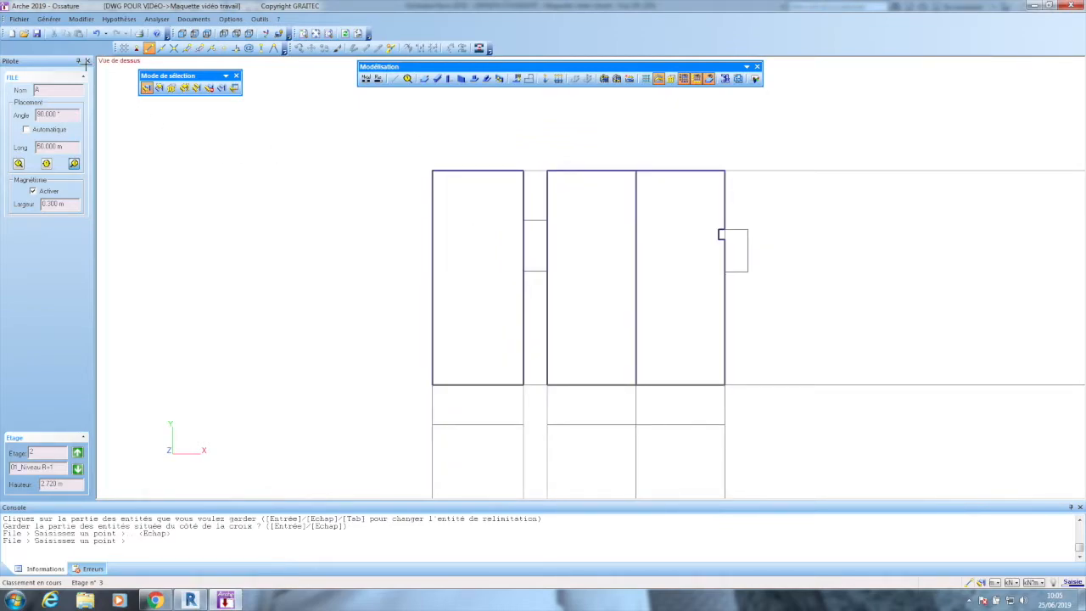
{"action": "key", "text": "Escape"}
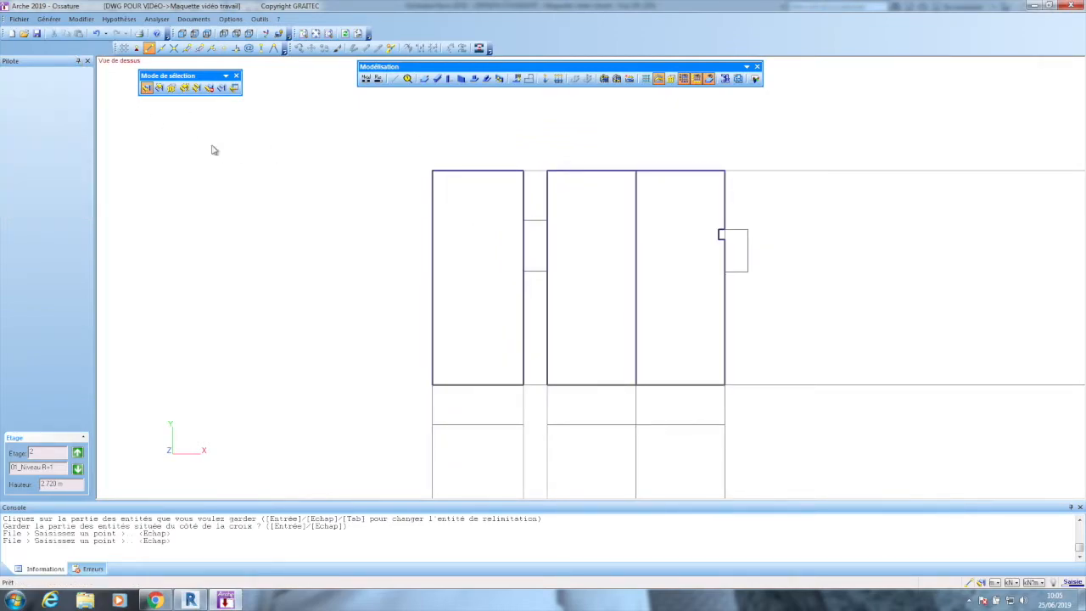
Check storeys 3 and 1 for grid lines and return to storey 2
{"action": "scroll", "coordinate": [332, 151], "scroll_direction": "down", "scroll_amount": 1}
{"action": "scroll", "coordinate": [373, 187], "scroll_direction": "down", "scroll_amount": 1}
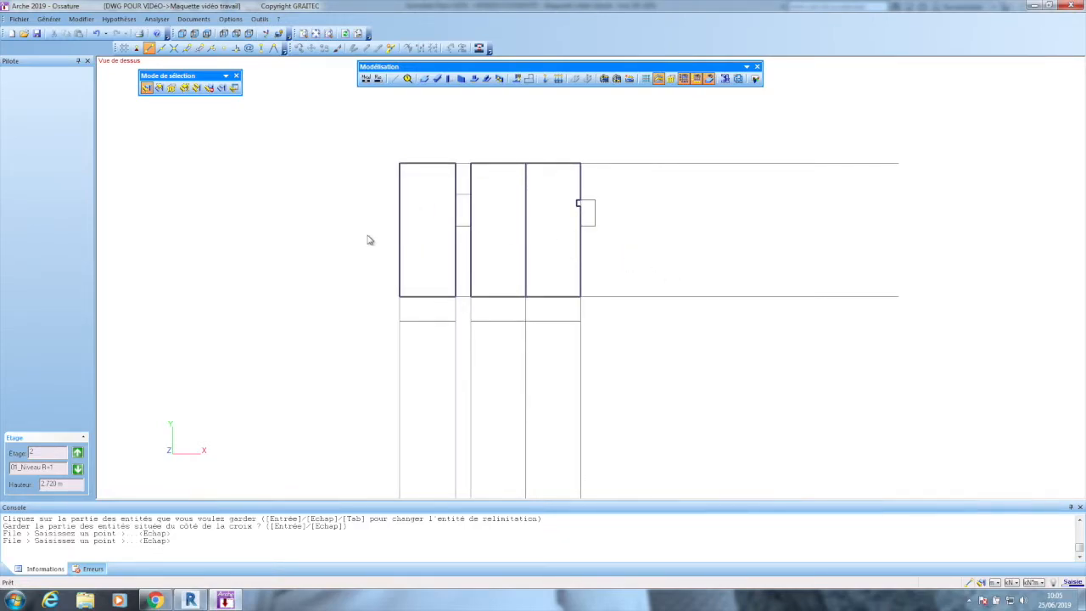
{"action": "left_click", "coordinate": [75, 452]}
{"action": "left_click", "coordinate": [77, 468]}
{"action": "left_click", "coordinate": [77, 467]}
{"action": "left_click", "coordinate": [77, 453]}
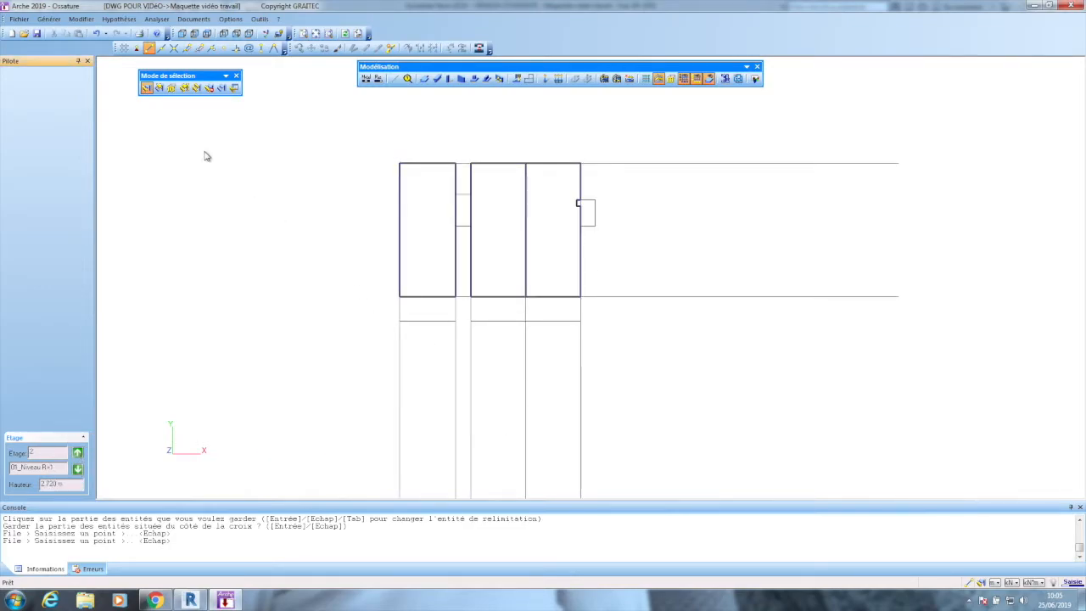
Select all grid lines of storey 2, copy them once to the storey below, and check storey 1
{"action": "left_click", "coordinate": [197, 88]}
{"action": "left_click", "coordinate": [566, 266]}
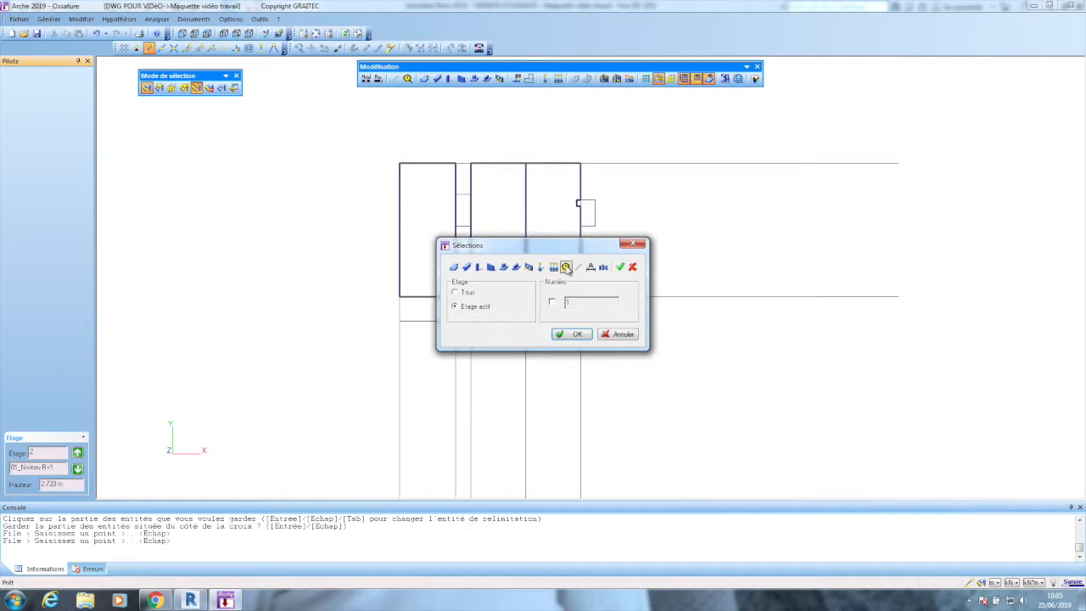
{"action": "left_click", "coordinate": [570, 335]}
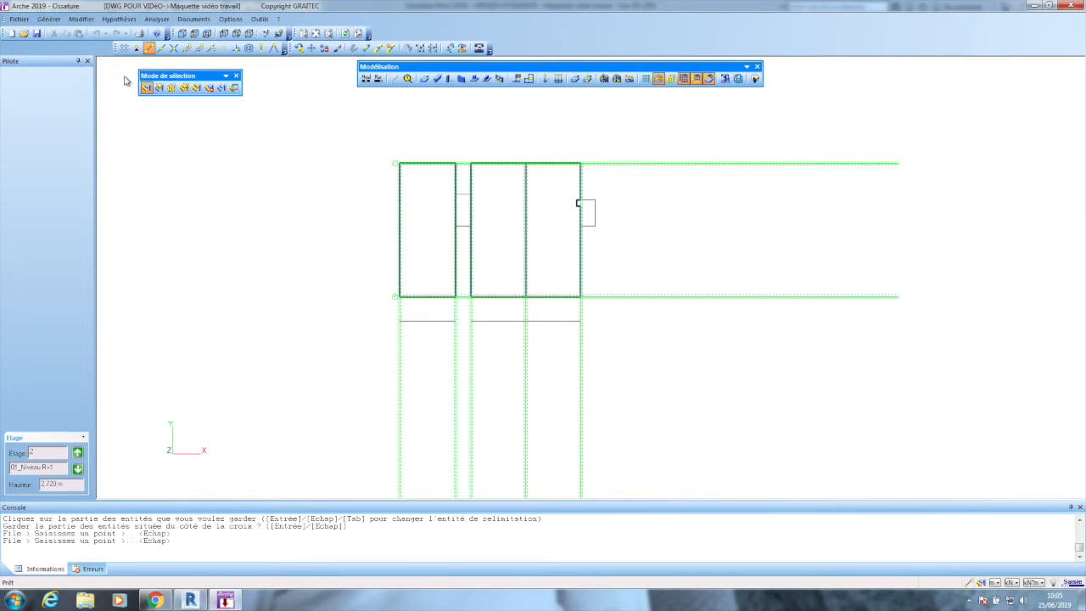
{"action": "left_click", "coordinate": [298, 49]}
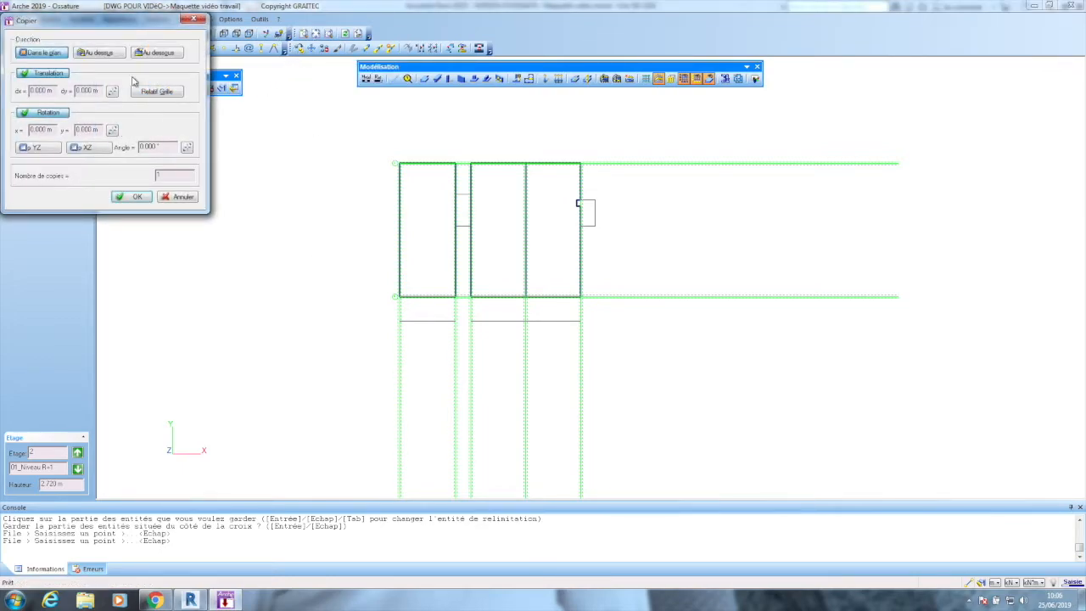
{"action": "left_click", "coordinate": [154, 52]}
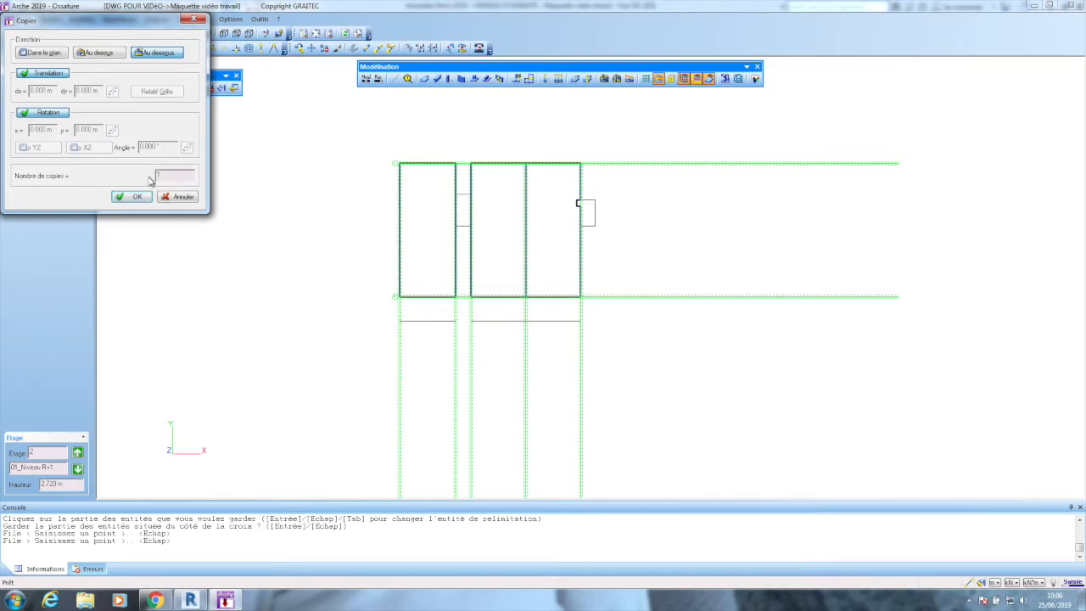
{"action": "left_click", "coordinate": [138, 198]}
{"action": "left_click", "coordinate": [137, 198]}
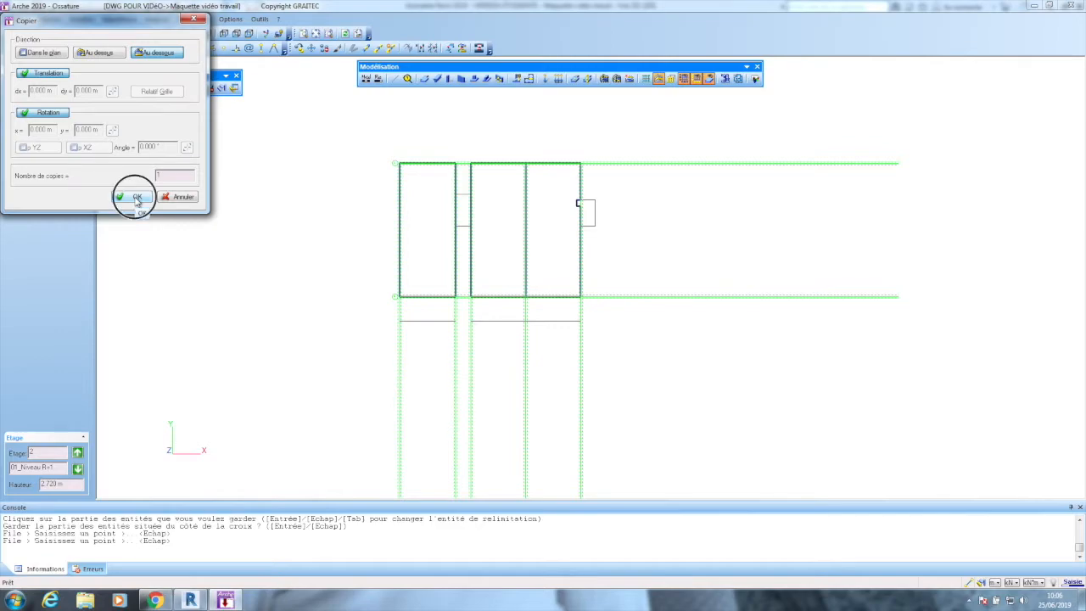
{"action": "left_click", "coordinate": [77, 471]}
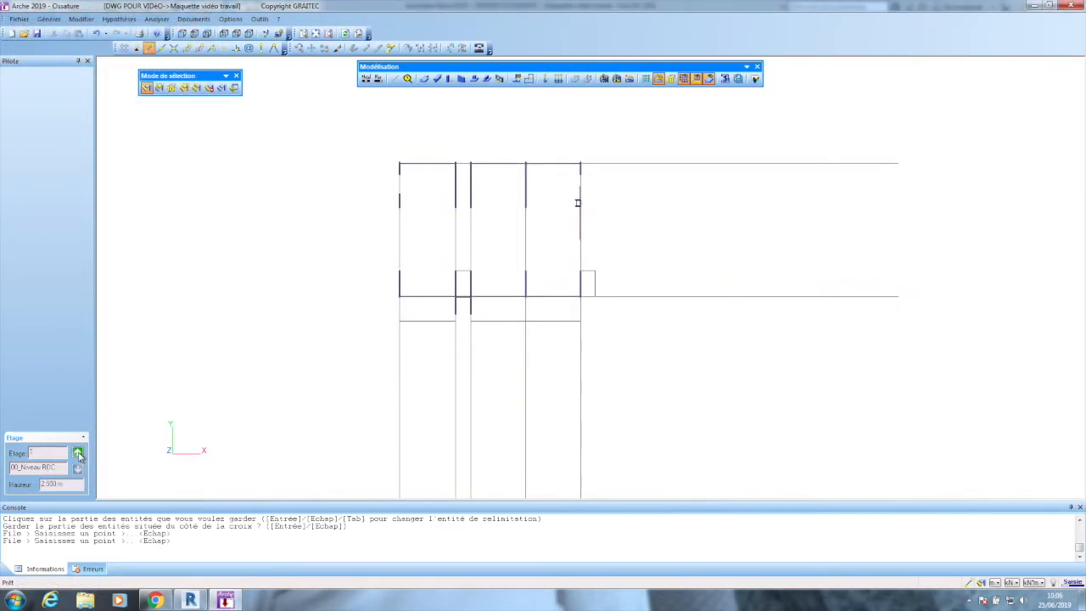
Return to storey 2, copy all its grid lines once to the storey above, and check storey 3
{"action": "left_click", "coordinate": [78, 454]}
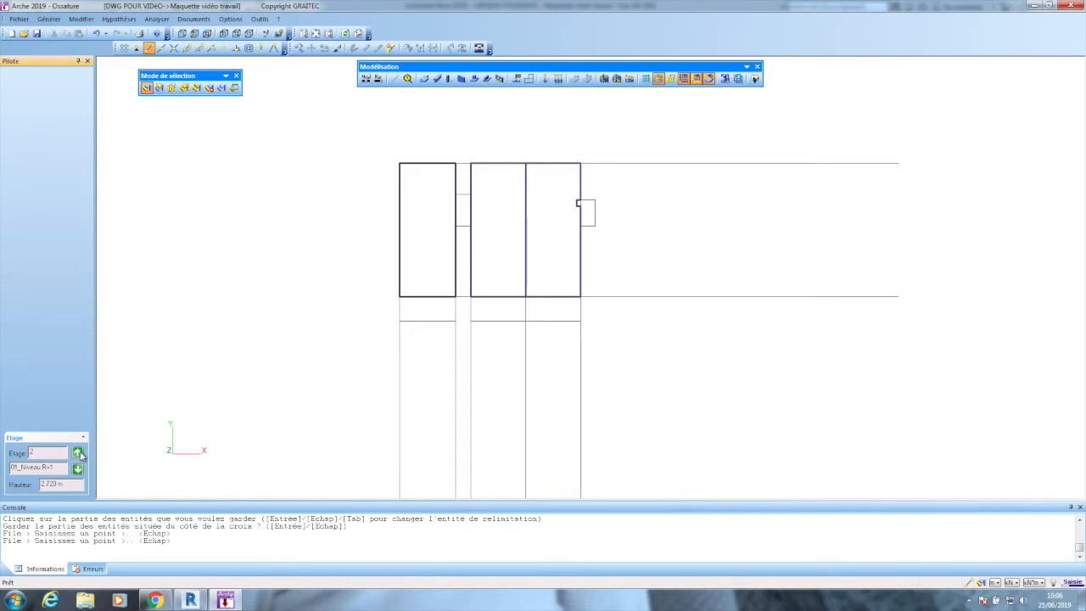
{"action": "left_click", "coordinate": [196, 88]}
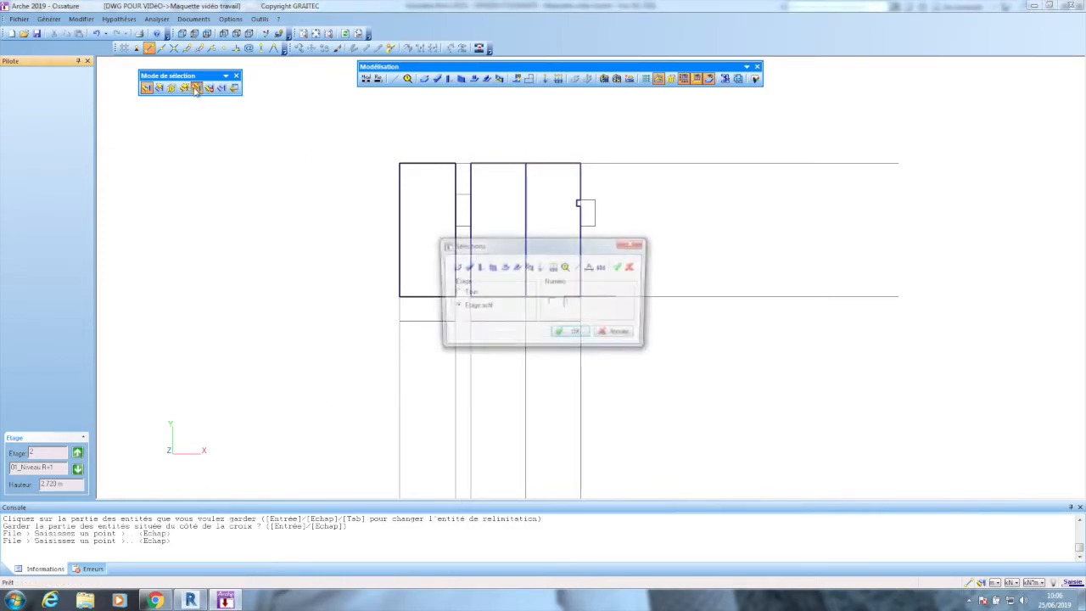
{"action": "left_click", "coordinate": [565, 271]}
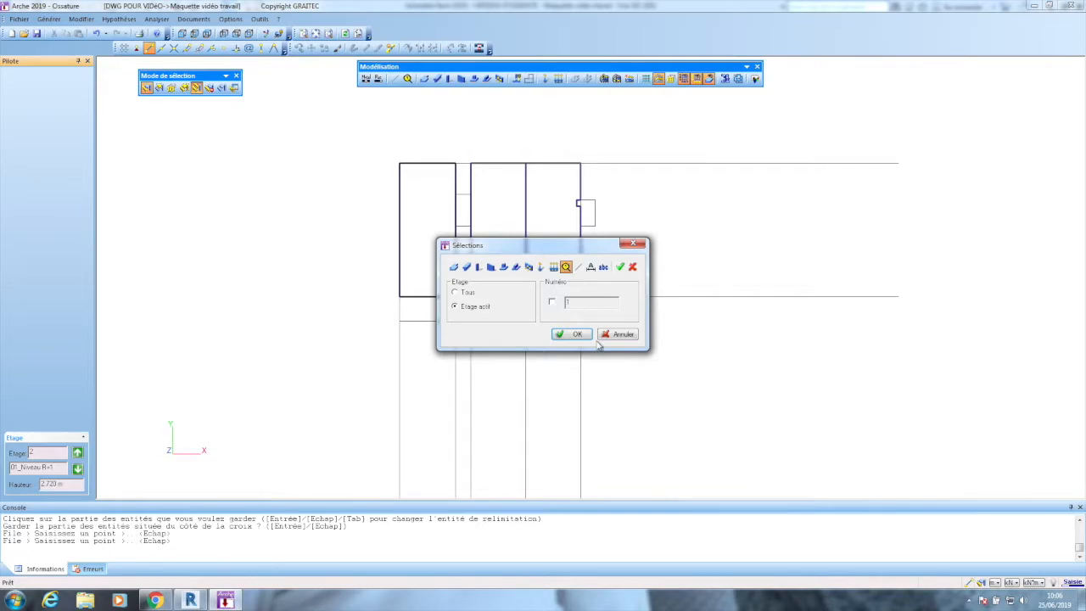
{"action": "left_click", "coordinate": [572, 334]}
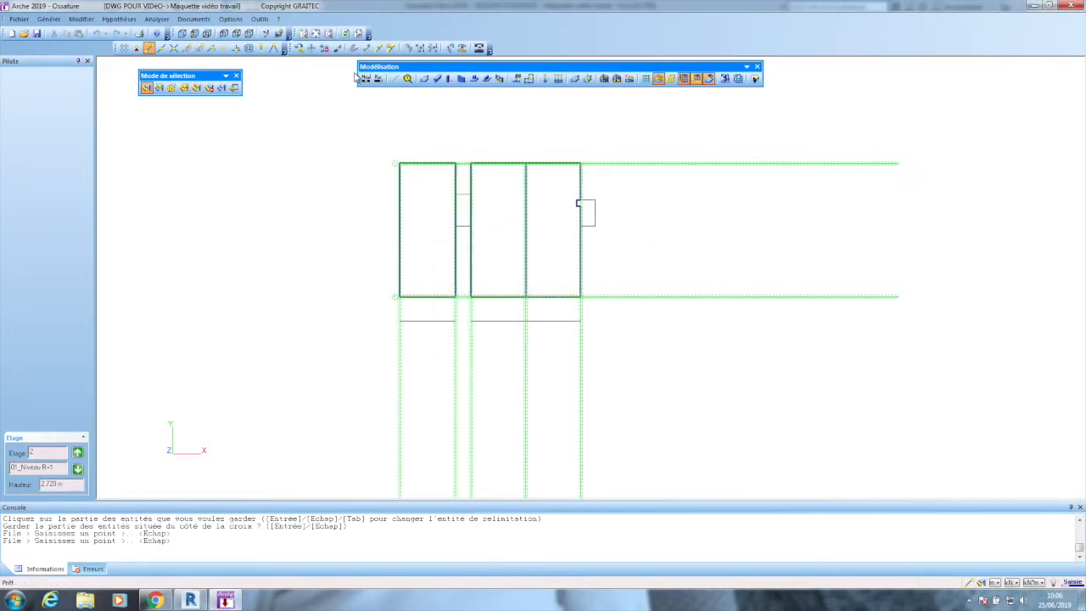
{"action": "left_click", "coordinate": [299, 49]}
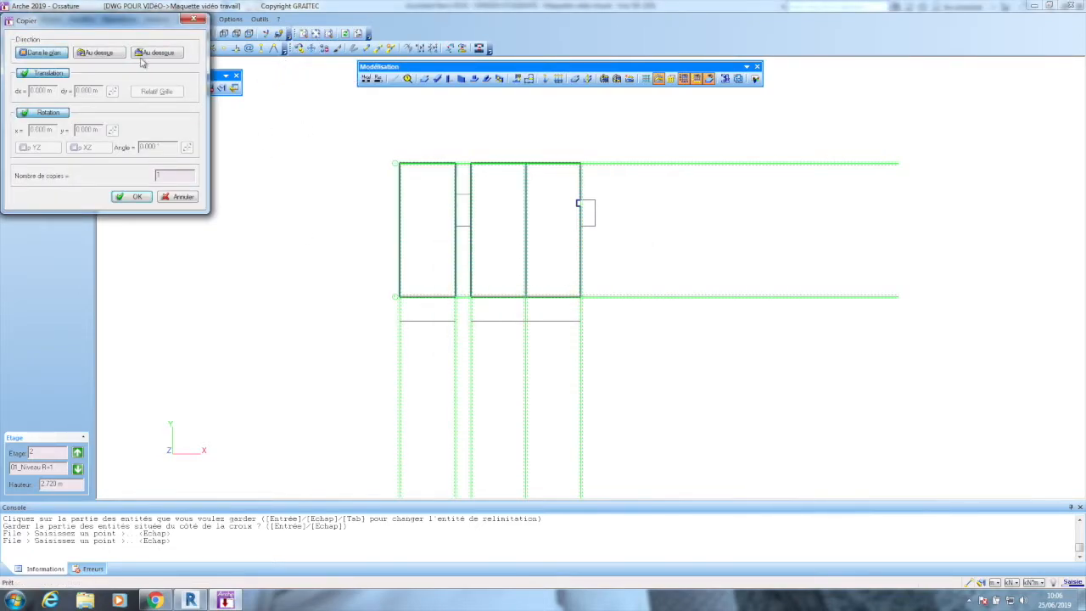
{"action": "left_click", "coordinate": [109, 53]}
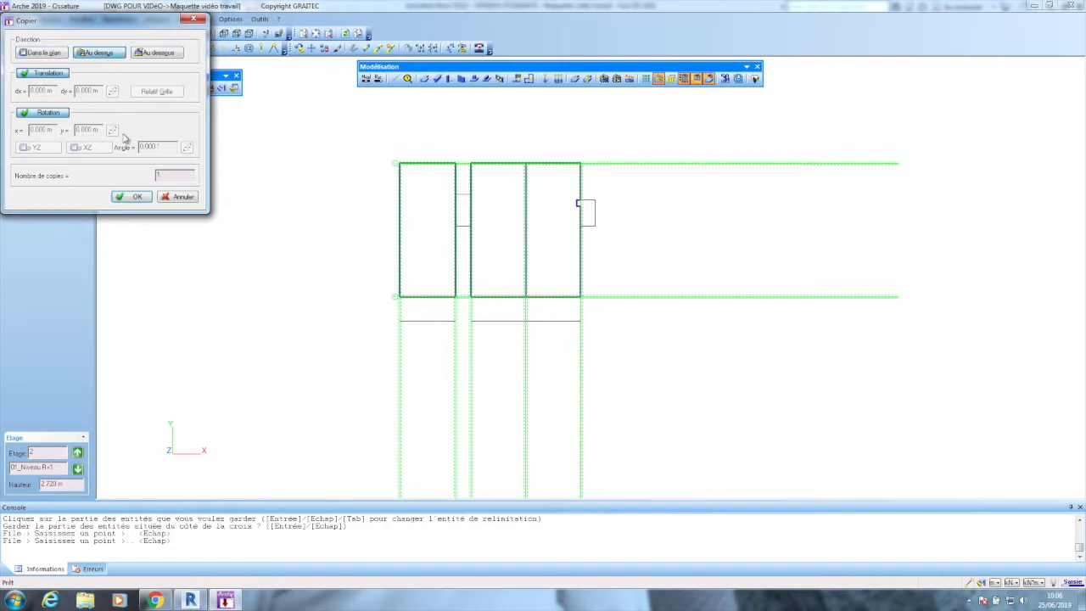
{"action": "left_click", "coordinate": [136, 196]}
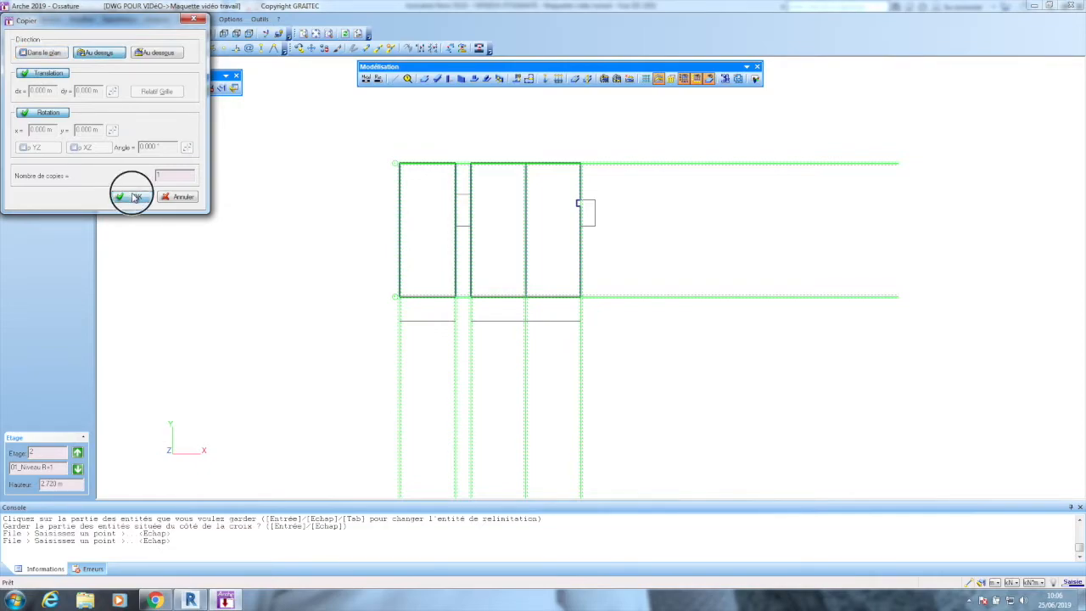
{"action": "left_click", "coordinate": [77, 454]}
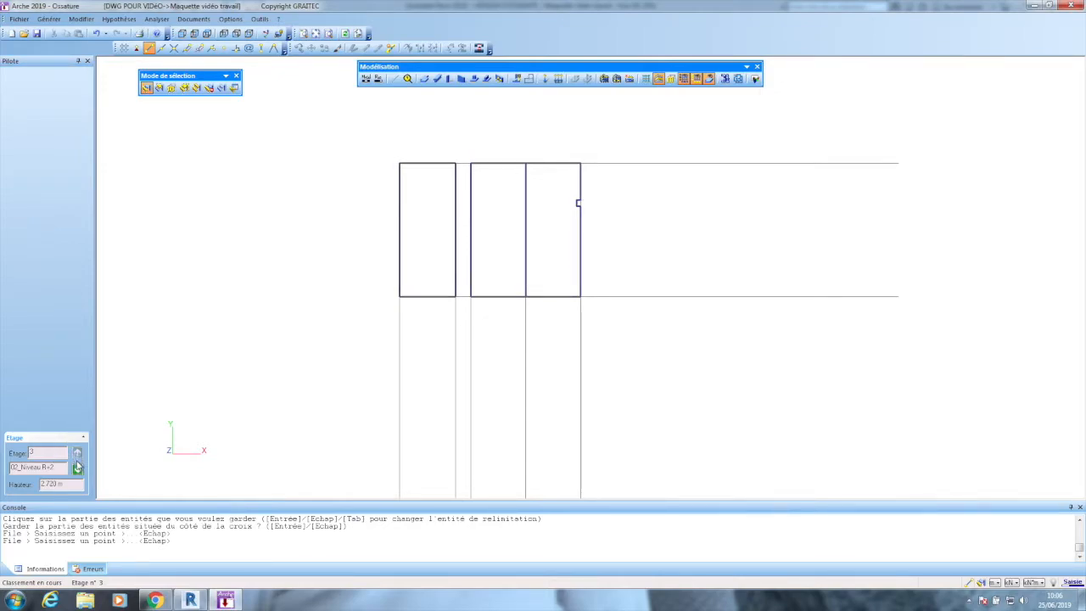
Make storey 1 active and display all storeys of the building in a perspective view
{"action": "left_click", "coordinate": [78, 469]}
{"action": "left_click", "coordinate": [77, 469]}
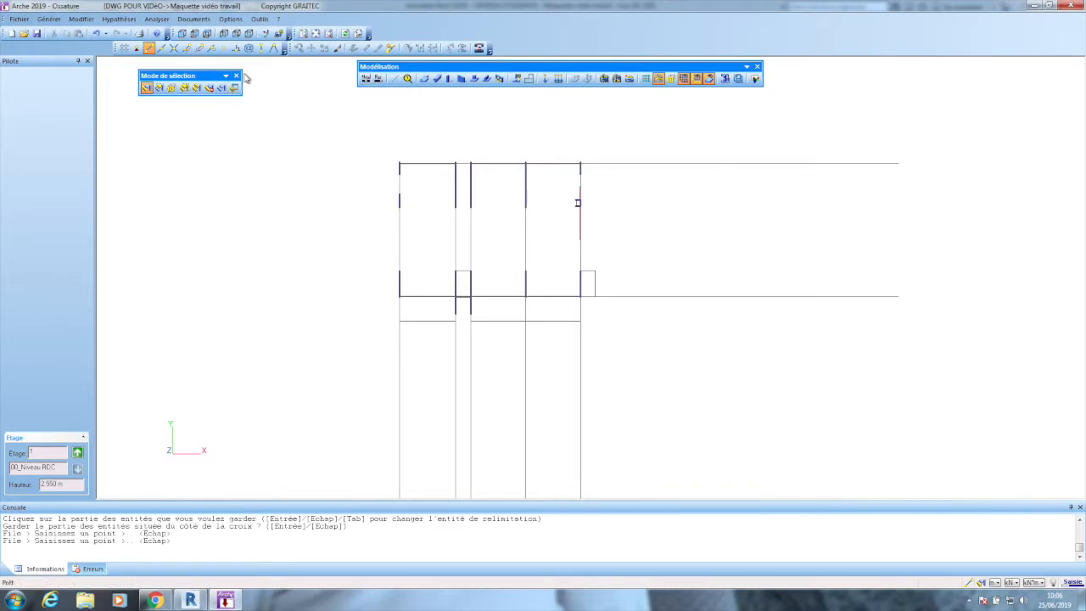
{"action": "left_click", "coordinate": [236, 33]}
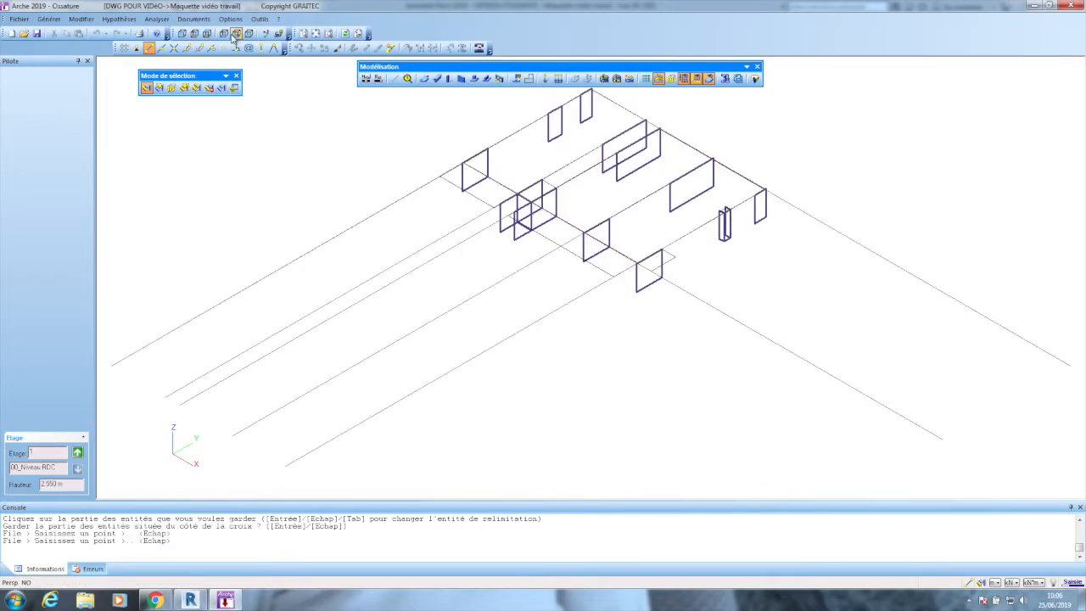
{"action": "left_click", "coordinate": [659, 78]}
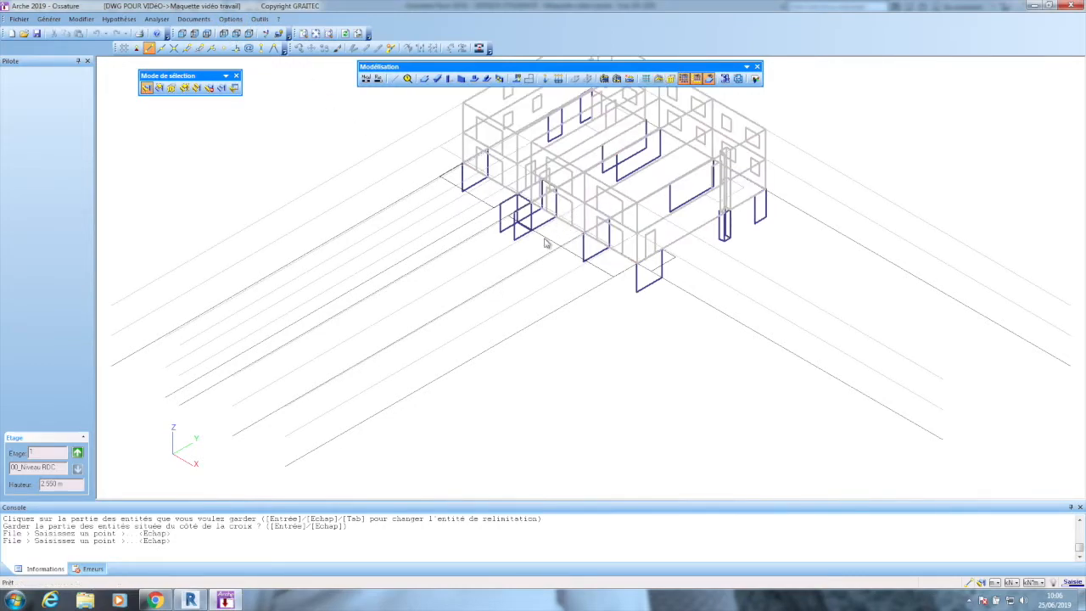
{"action": "scroll", "coordinate": [590, 336], "scroll_direction": "down", "scroll_amount": 2}
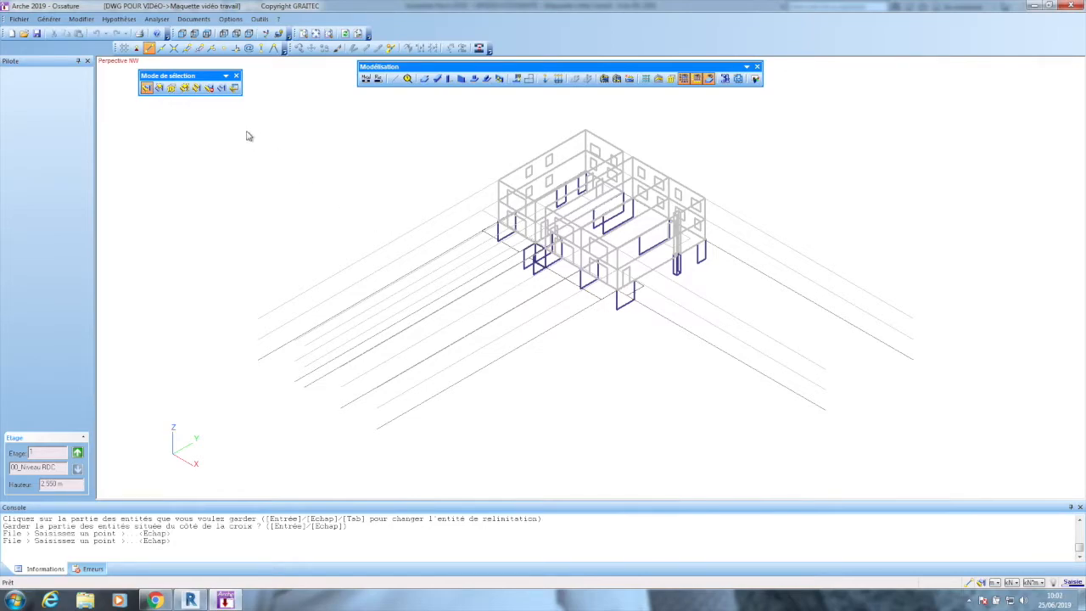
Select the walls of all storeys and magnetise them to the grid lines
{"action": "left_click", "coordinate": [195, 87]}
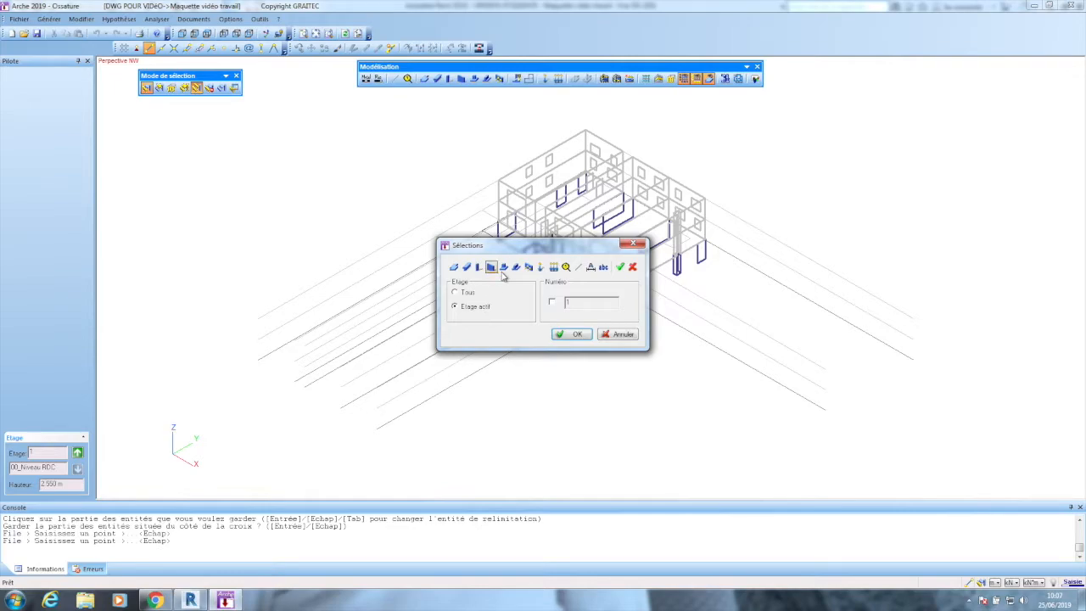
{"action": "left_click", "coordinate": [492, 270]}
{"action": "left_click", "coordinate": [577, 334]}
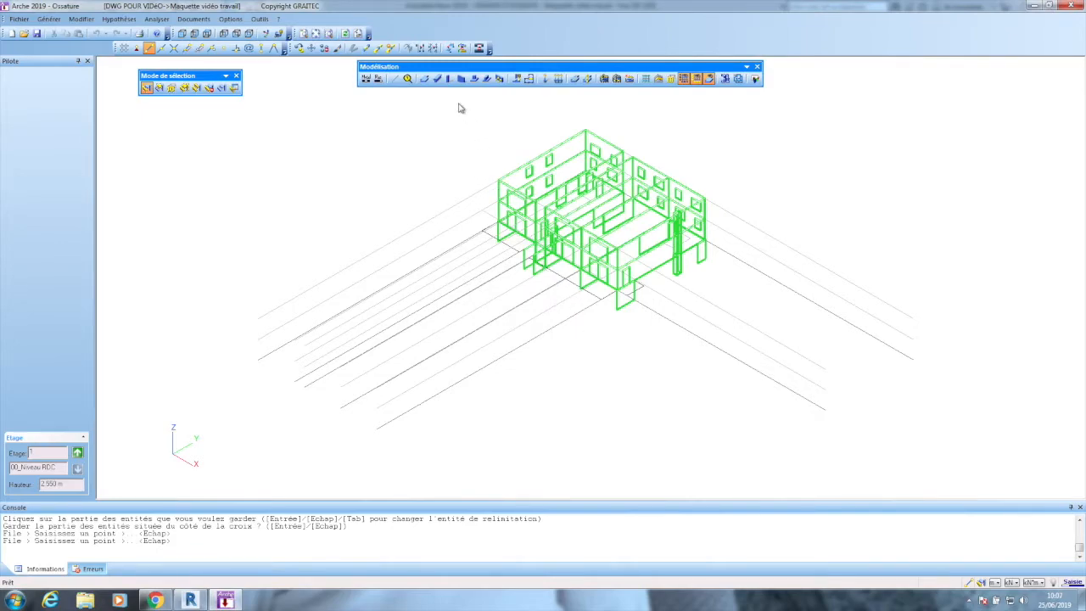
{"action": "left_click", "coordinate": [432, 48]}
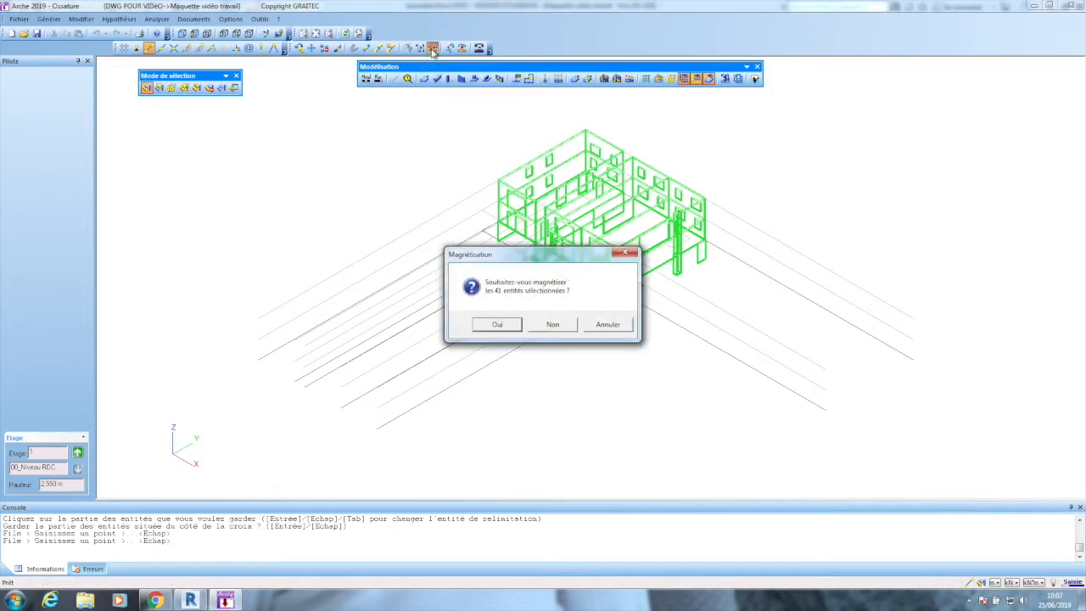
{"action": "left_click", "coordinate": [514, 328]}
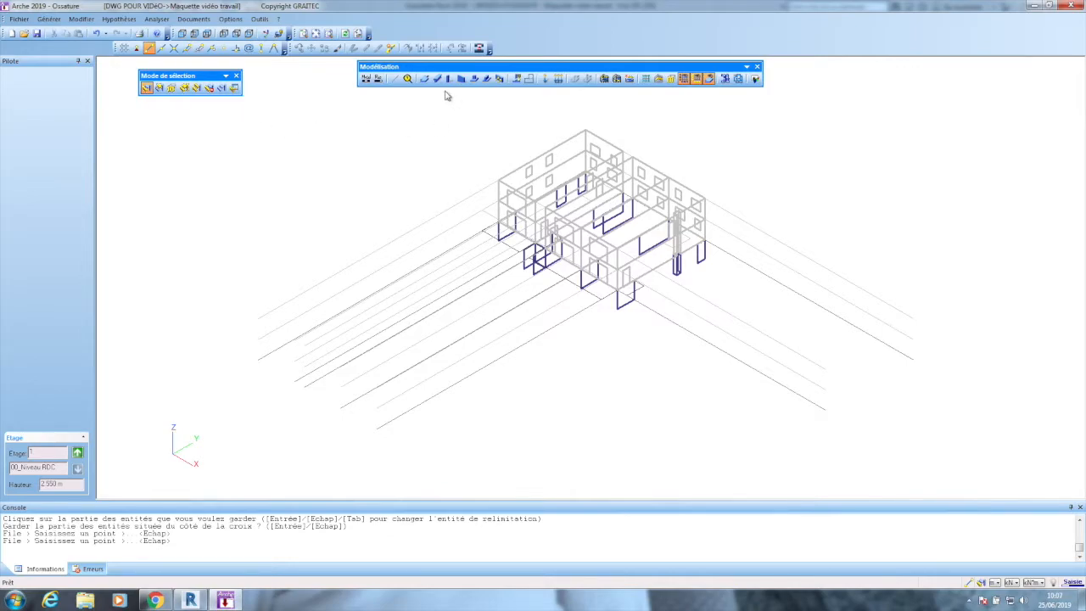
Select the slabs of all storeys and magnetise them to the grid lines
{"action": "left_click", "coordinate": [196, 88]}
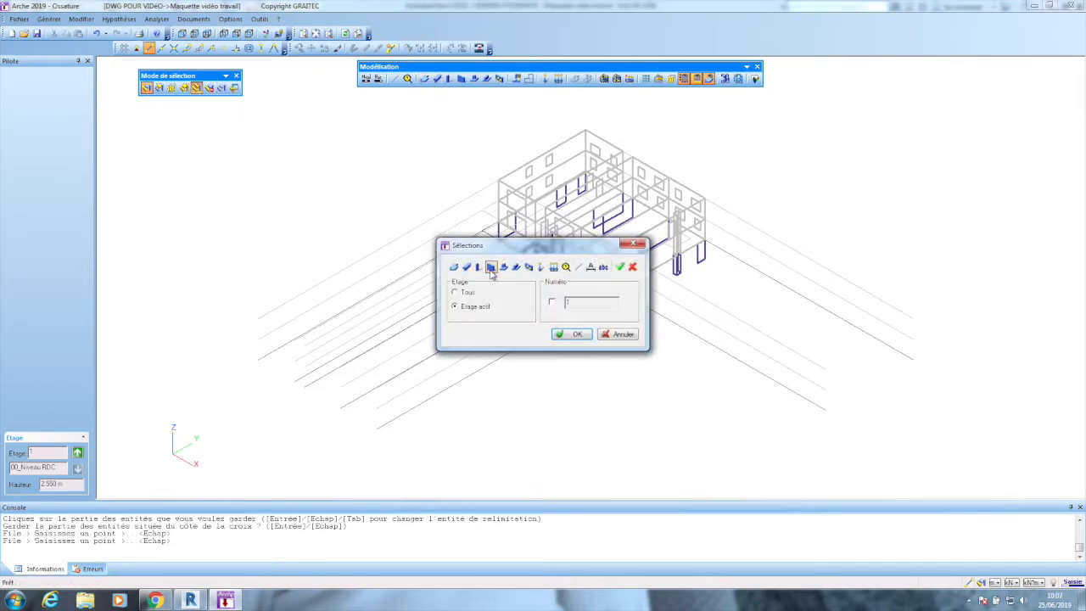
{"action": "left_click", "coordinate": [455, 292]}
{"action": "left_click", "coordinate": [573, 334]}
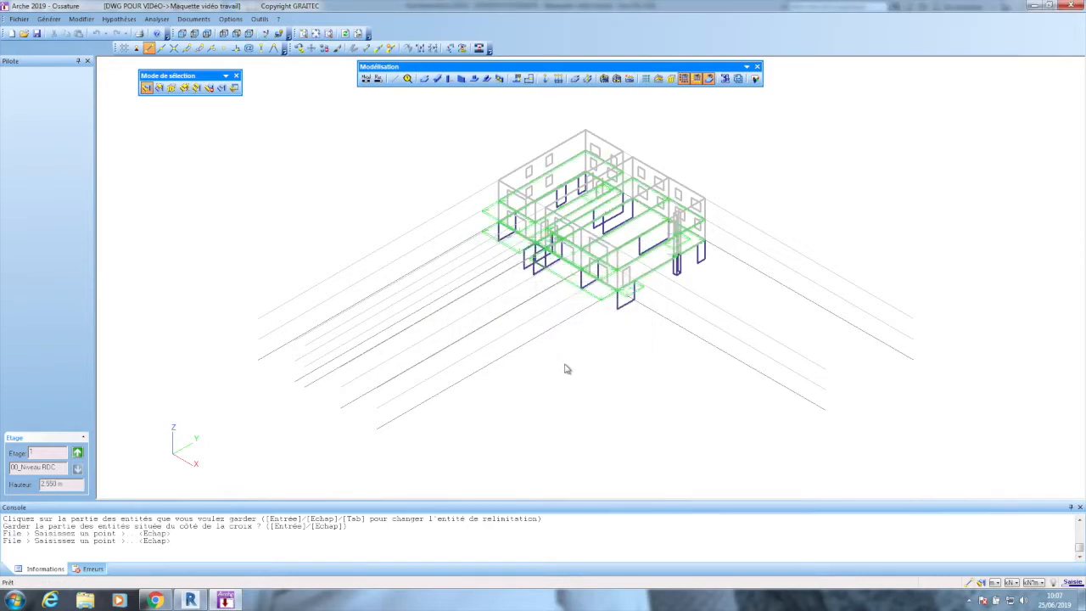
{"action": "left_click", "coordinate": [432, 48]}
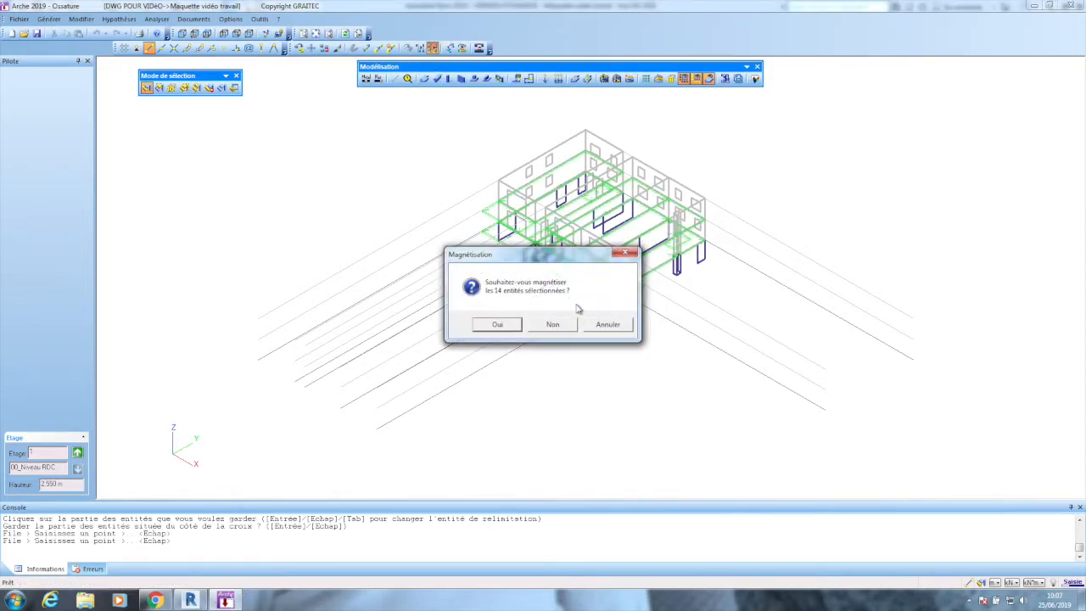
{"action": "left_click", "coordinate": [495, 324]}
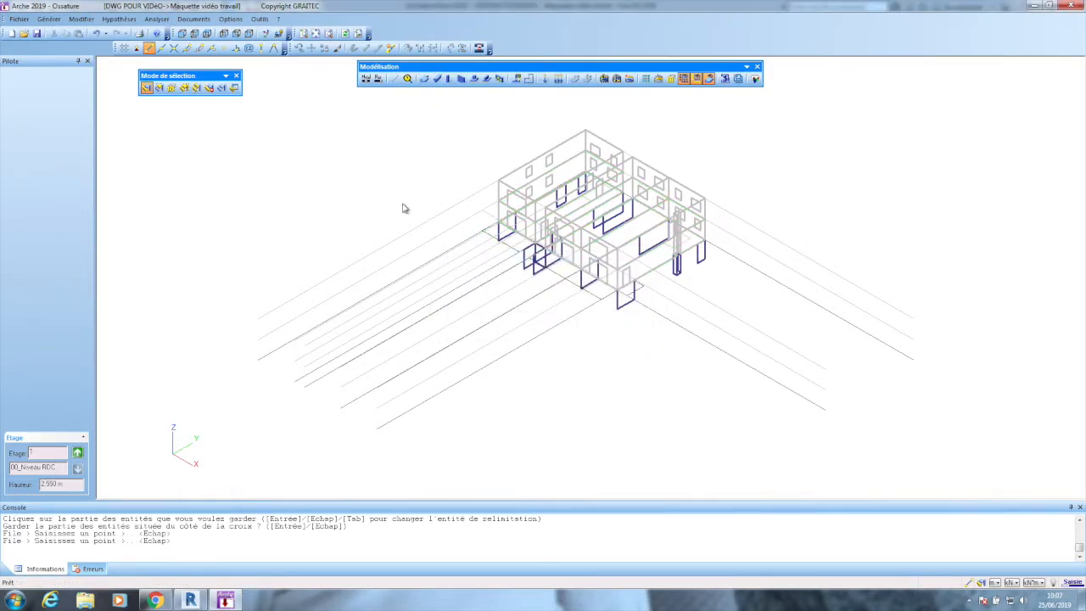
Select the beams of the active storey and magnetise them to the grid lines
{"action": "left_click", "coordinate": [196, 88]}
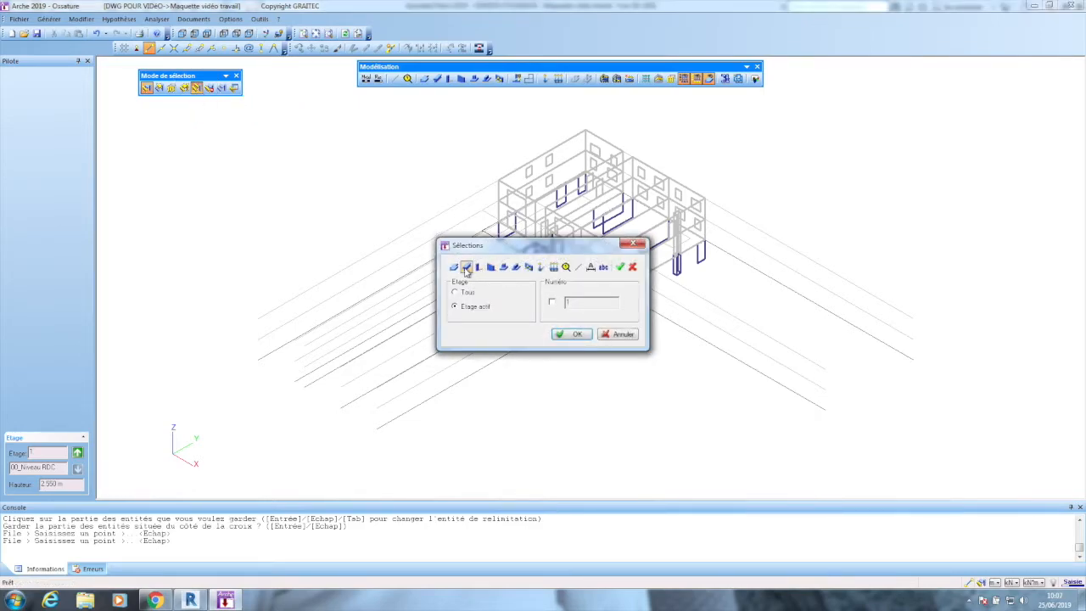
{"action": "left_click", "coordinate": [574, 335]}
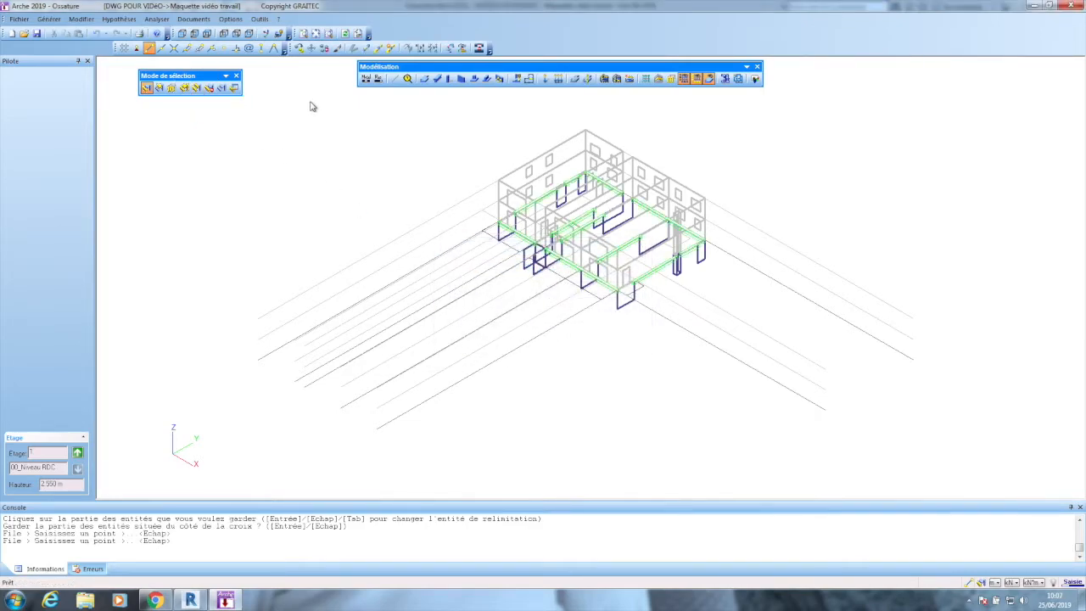
{"action": "left_click", "coordinate": [433, 49]}
{"action": "left_click", "coordinate": [495, 324]}
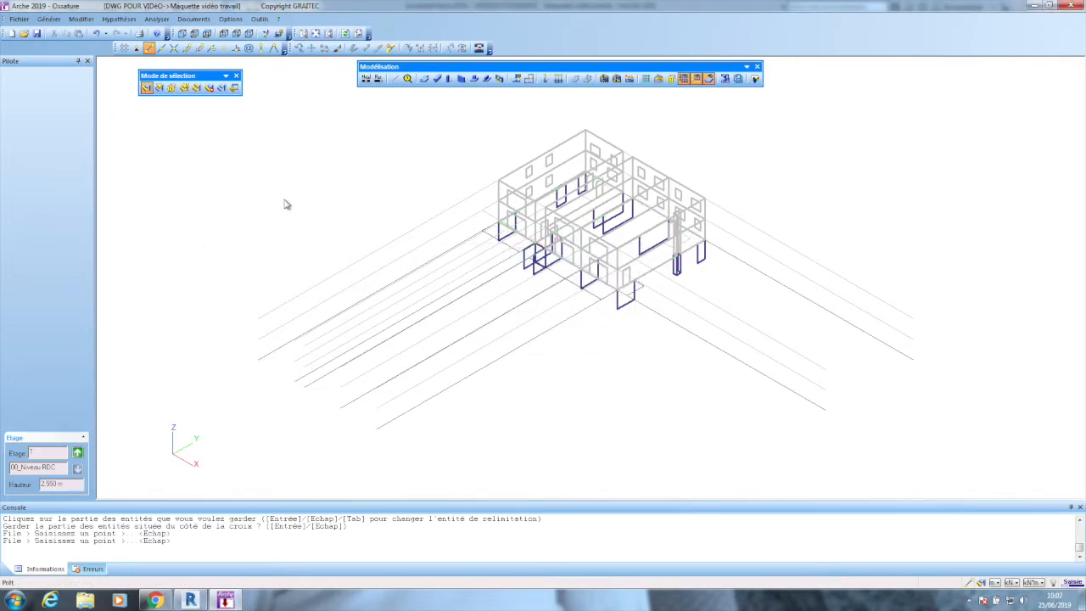
Display only the active storey in top view to check the alignment of its elements
{"action": "left_click", "coordinate": [212, 49]}
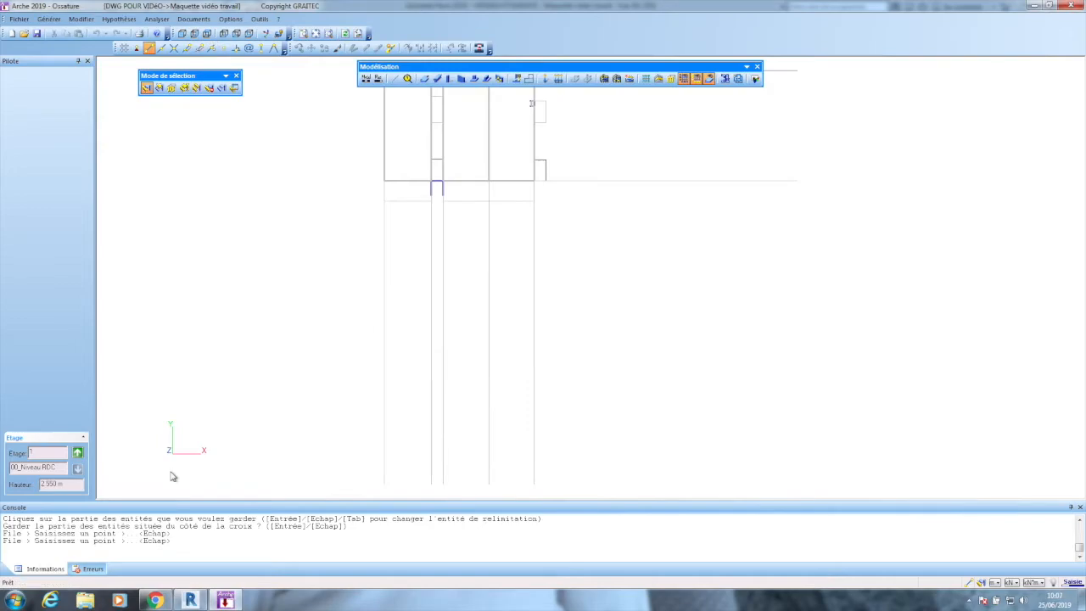
{"action": "left_click", "coordinate": [660, 79]}
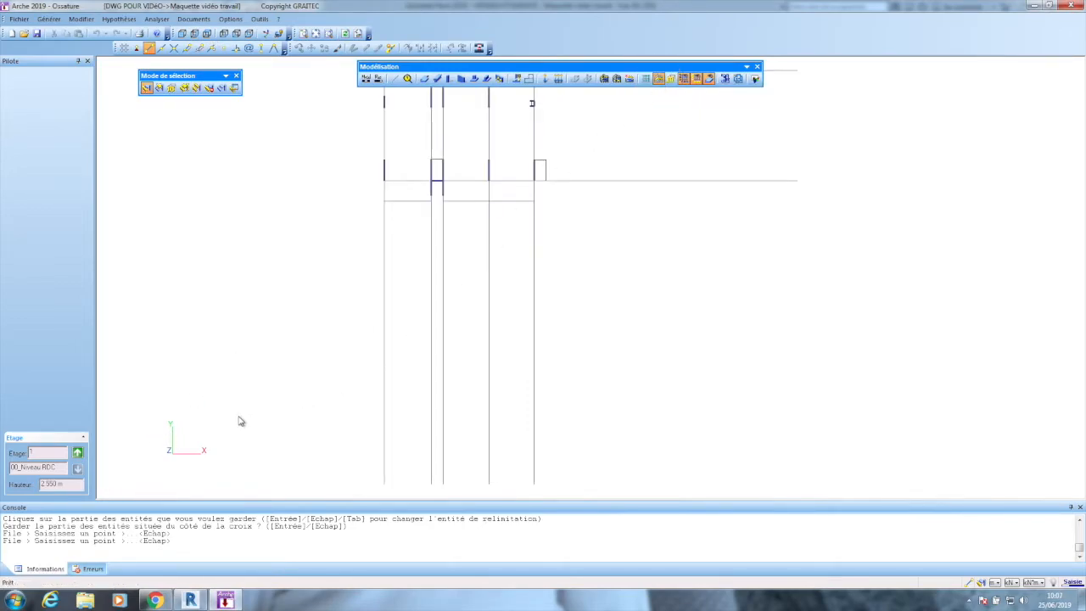
{"action": "scroll", "coordinate": [437, 295], "scroll_direction": "up", "scroll_amount": 2}
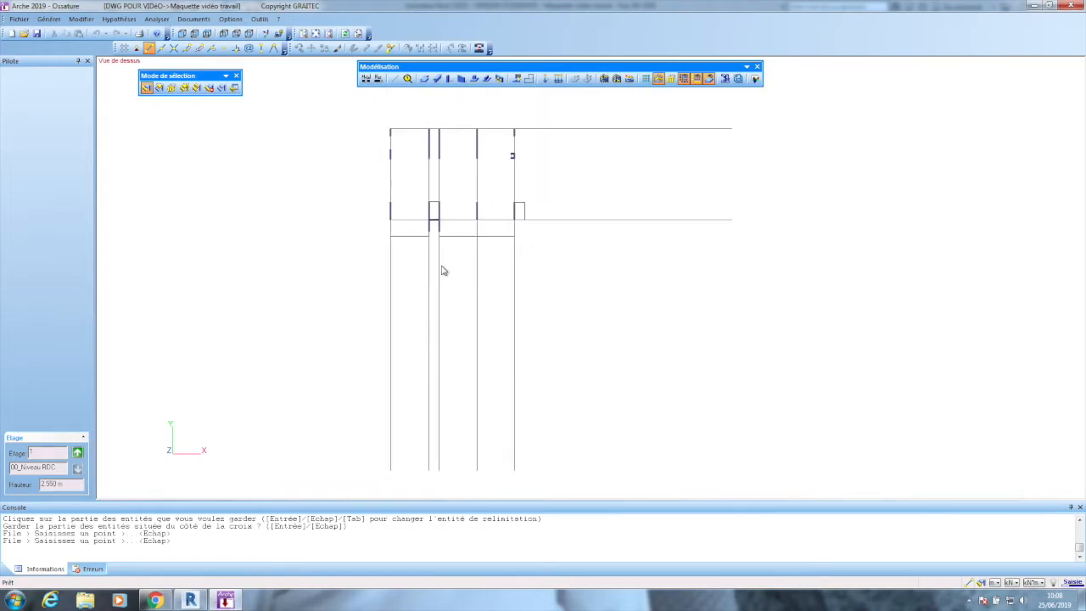
{"action": "scroll", "coordinate": [432, 123], "scroll_direction": "up", "scroll_amount": 2}
{"action": "scroll", "coordinate": [450, 134], "scroll_direction": "up", "scroll_amount": 1}
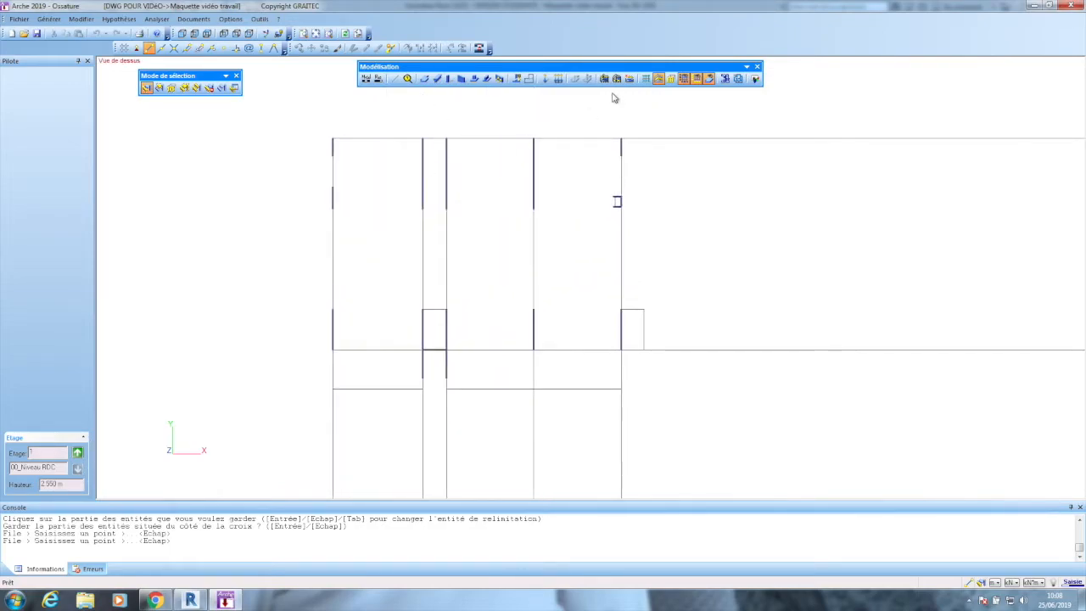
Hide the grid lines and the slabs so that only the walls and beams of the storey are displayed
{"action": "left_click", "coordinate": [684, 79]}
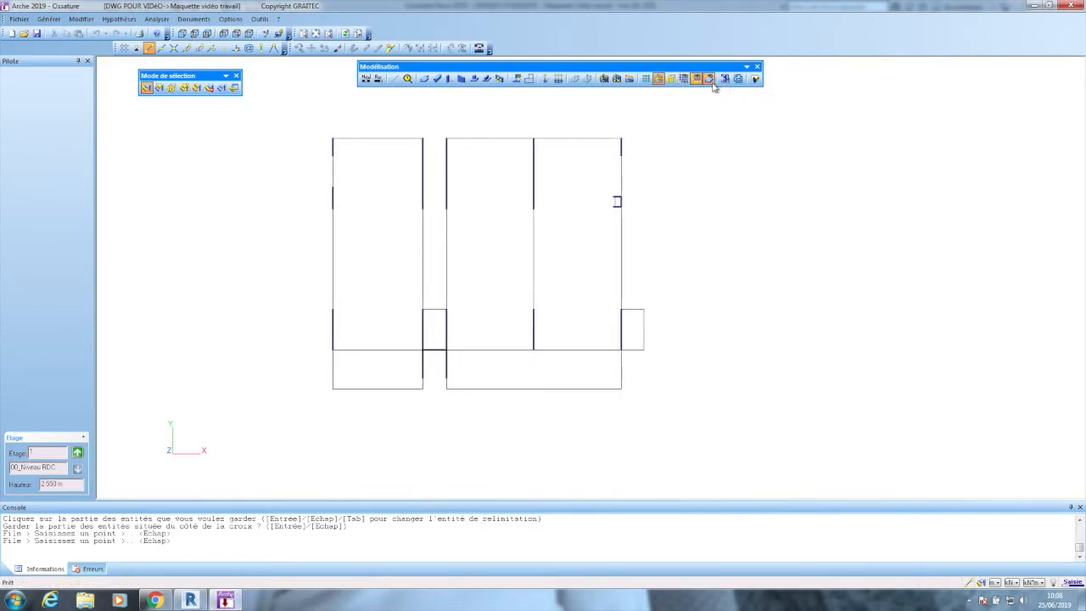
{"action": "left_click", "coordinate": [713, 81]}
{"action": "scroll", "coordinate": [489, 120], "scroll_direction": "up", "scroll_amount": 2}
{"action": "scroll", "coordinate": [475, 131], "scroll_direction": "up", "scroll_amount": 3}
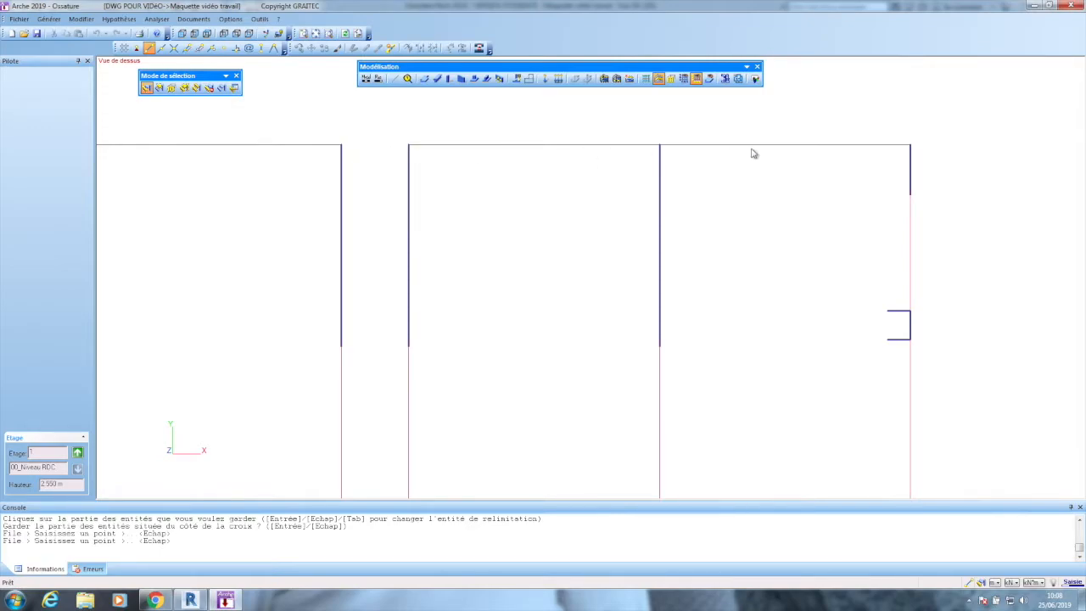
Compare the plan with slabs shown and hidden, leave them hidden, and return to a perspective view of all storeys
{"action": "left_click", "coordinate": [710, 79]}
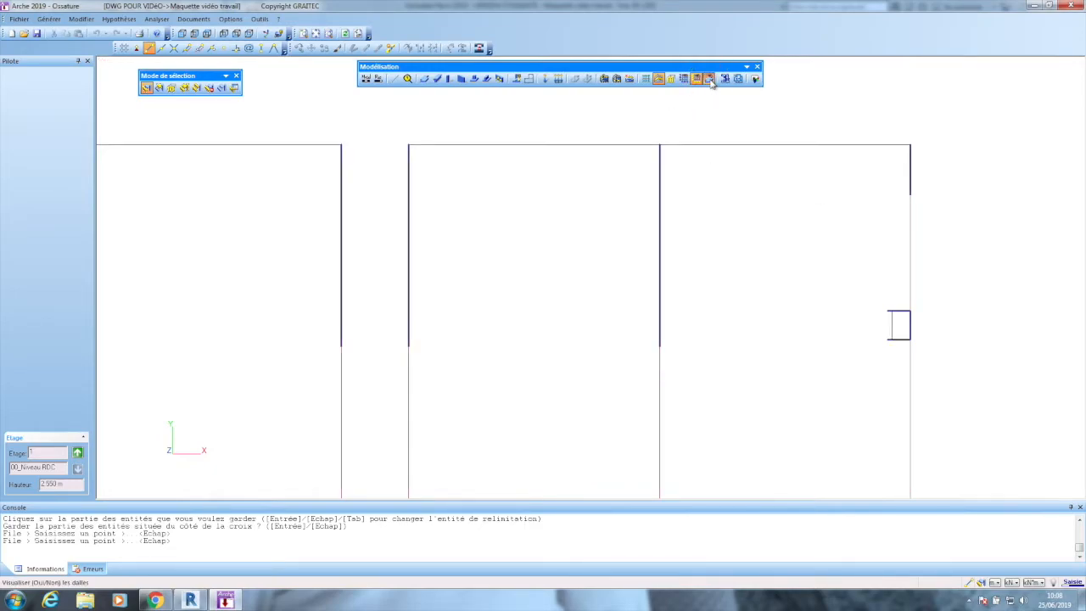
{"action": "left_click", "coordinate": [709, 79]}
{"action": "left_click", "coordinate": [709, 79]}
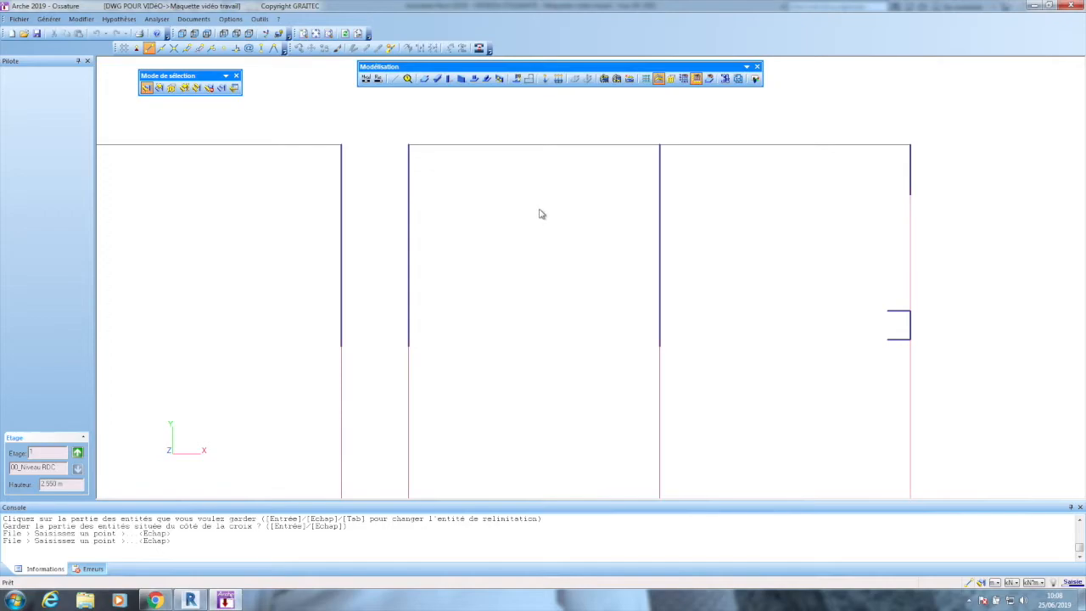
{"action": "key", "text": "F8"}
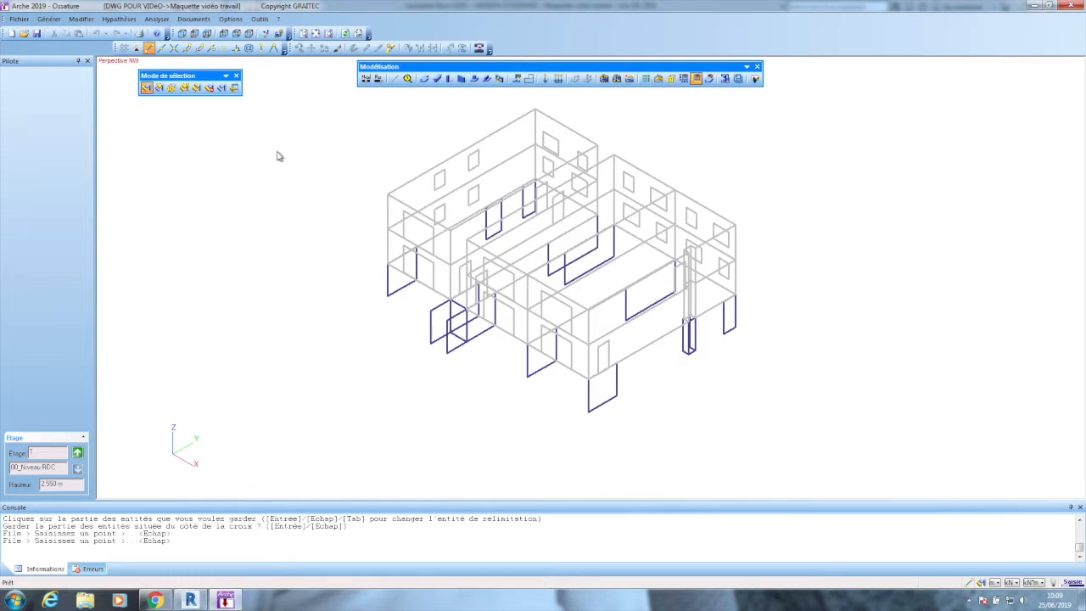
Open the list of materials and compare the properties of BETON and Béton-Bétonc
{"action": "left_click", "coordinate": [119, 19]}
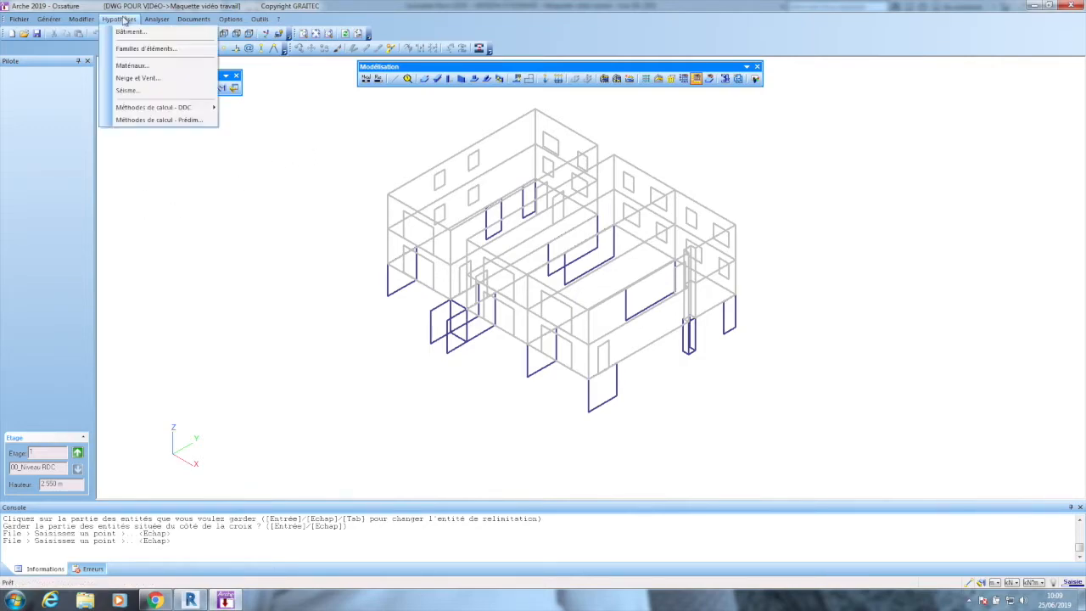
{"action": "left_click", "coordinate": [129, 65]}
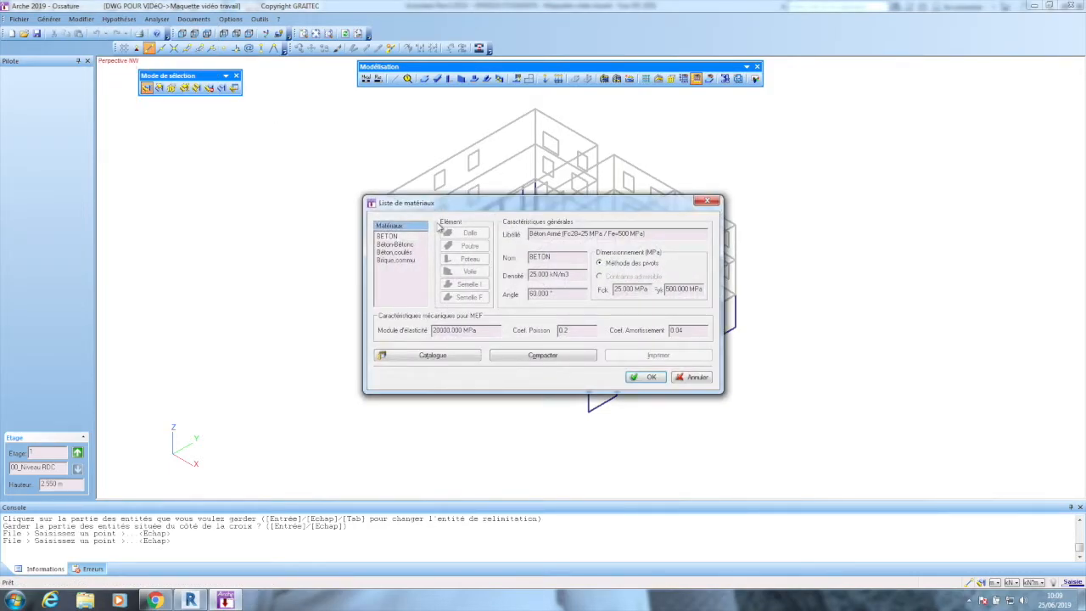
{"action": "left_click", "coordinate": [396, 245]}
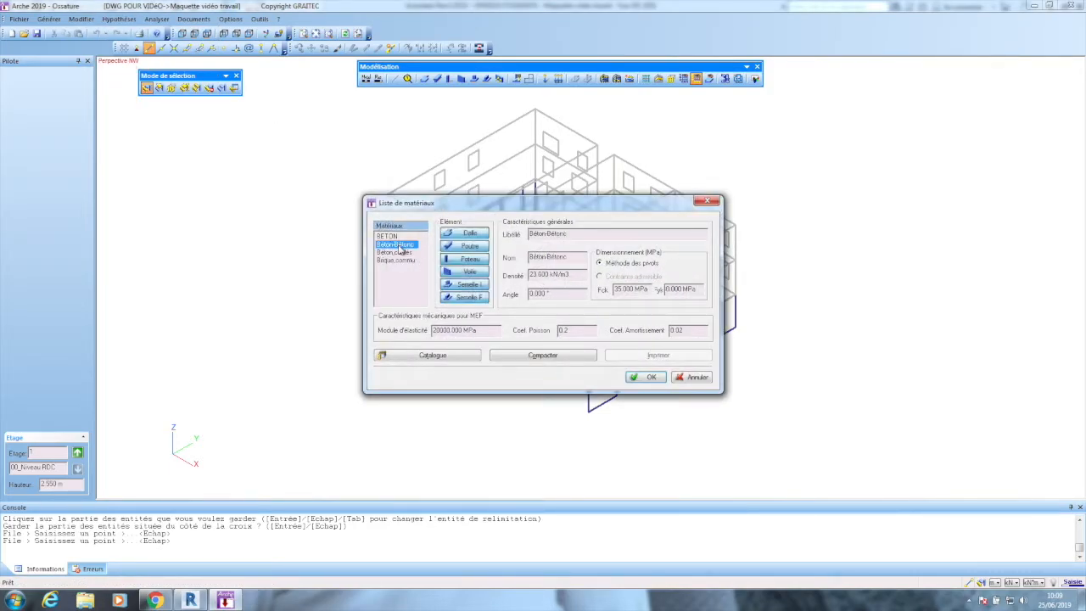
{"action": "left_click", "coordinate": [388, 236]}
{"action": "left_click", "coordinate": [394, 244]}
{"action": "left_click", "coordinate": [388, 237]}
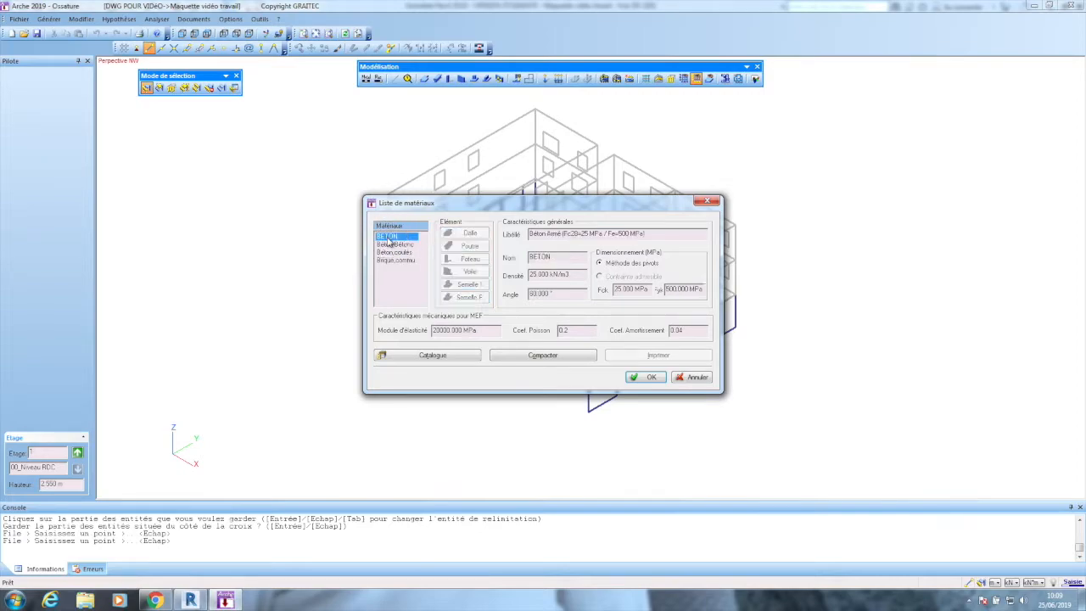
{"action": "left_click", "coordinate": [395, 245]}
{"action": "left_click", "coordinate": [390, 238]}
{"action": "left_click", "coordinate": [378, 244]}
{"action": "left_click", "coordinate": [458, 259]}
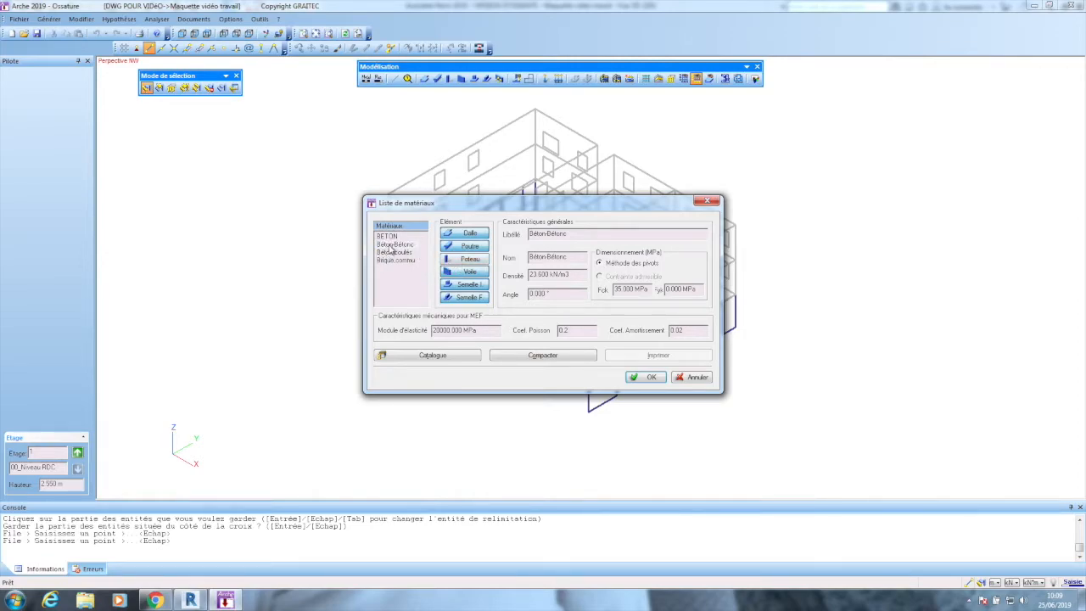
Review the properties of the imported materials Béton-Bétonc and Béton,coulés, including the Fck strength
{"action": "left_click", "coordinate": [415, 246]}
{"action": "left_click", "coordinate": [393, 259]}
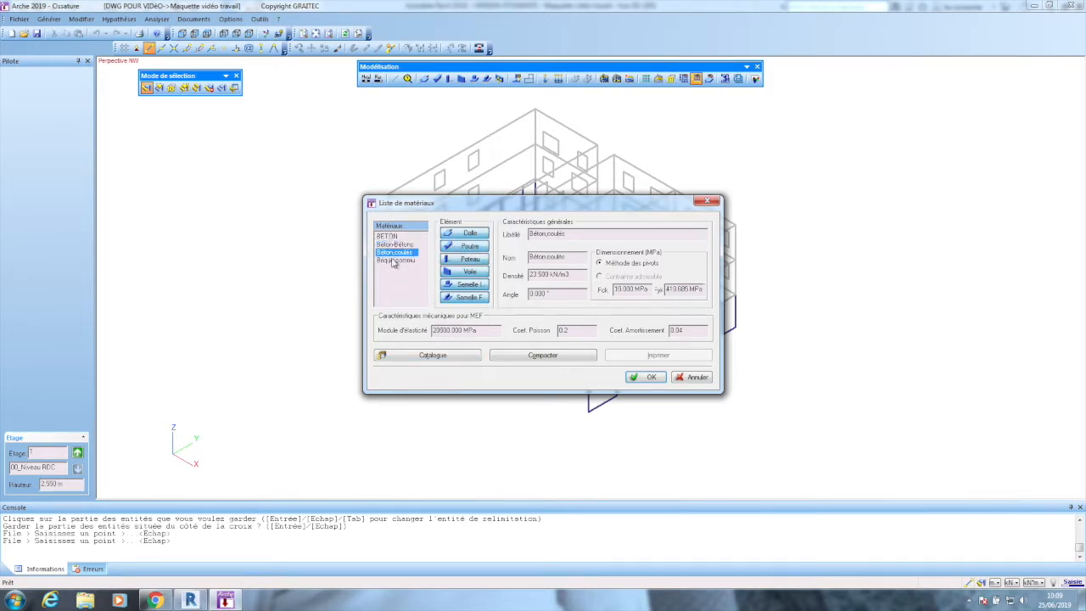
{"action": "left_click", "coordinate": [395, 244]}
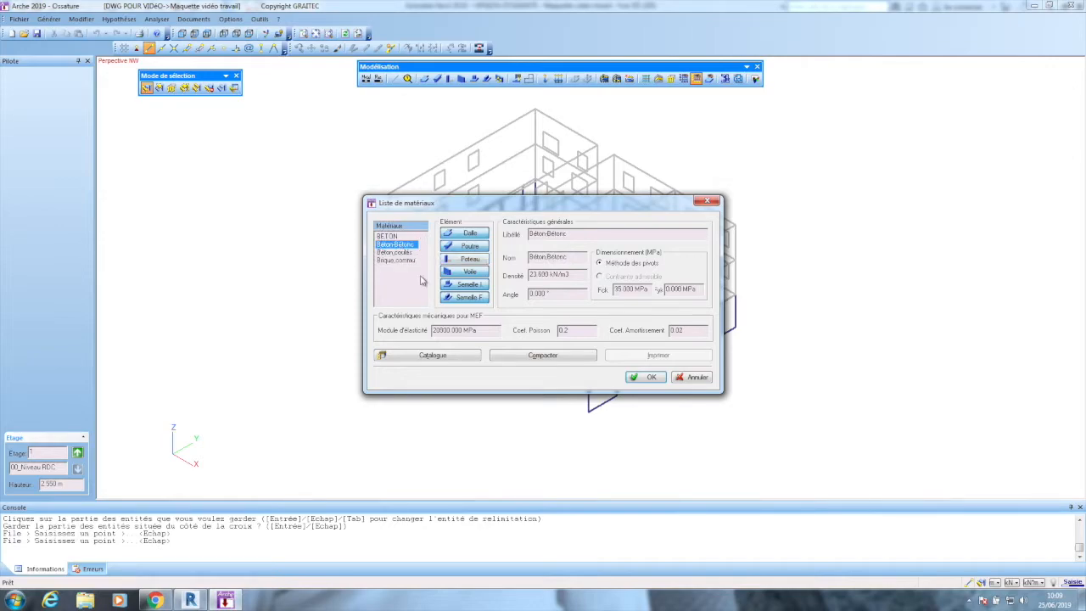
{"action": "left_click", "coordinate": [469, 259]}
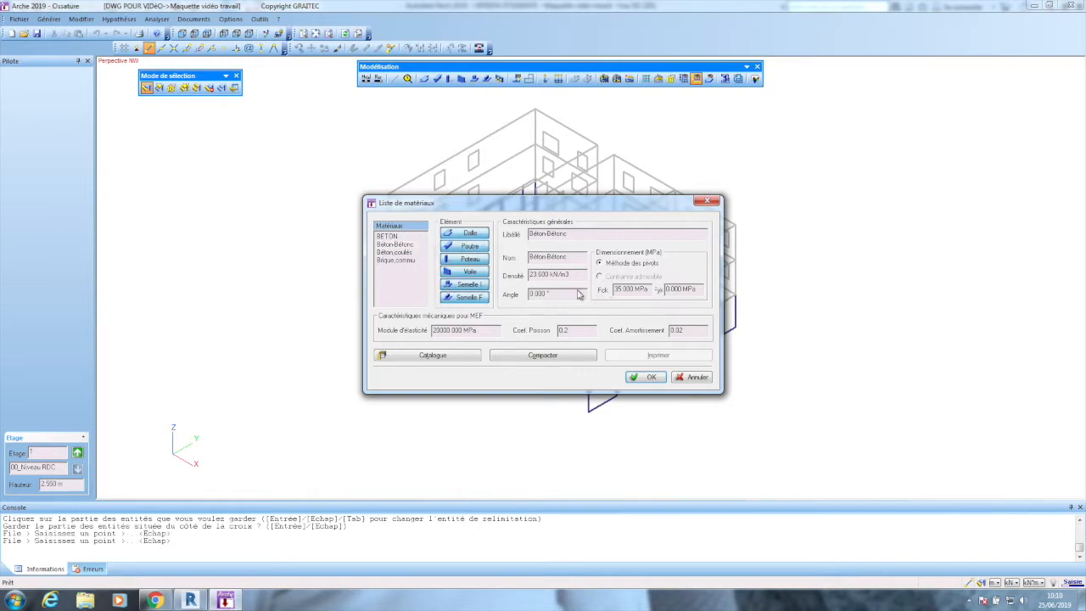
{"action": "left_click", "coordinate": [403, 252]}
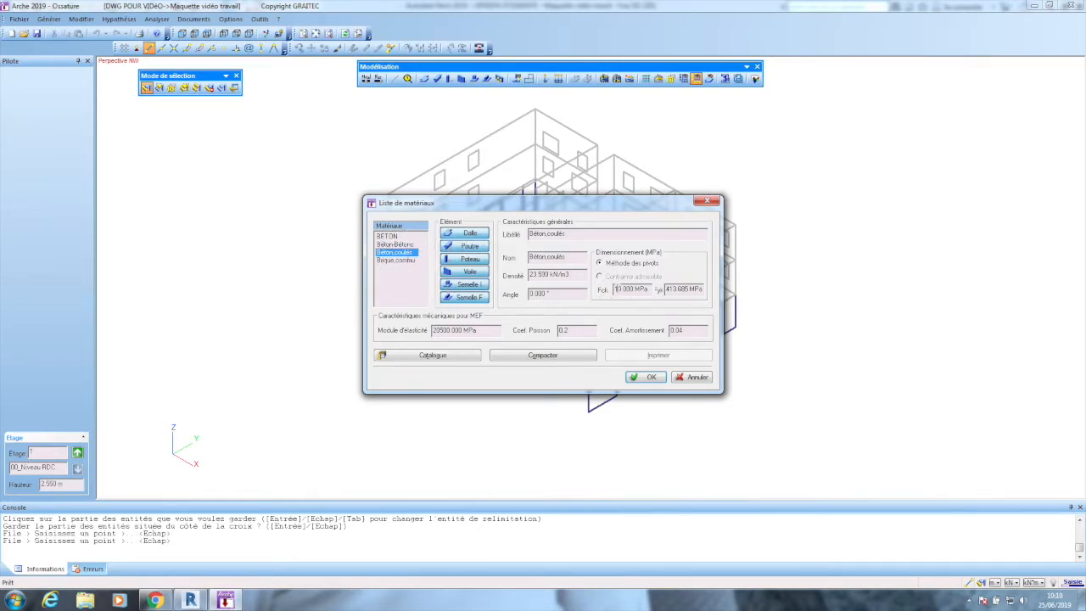
{"action": "double_click", "coordinate": [617, 289]}
Add the Plancher Hourdis (12+4) material from the materials catalogue to the project's list
{"action": "left_click", "coordinate": [462, 357]}
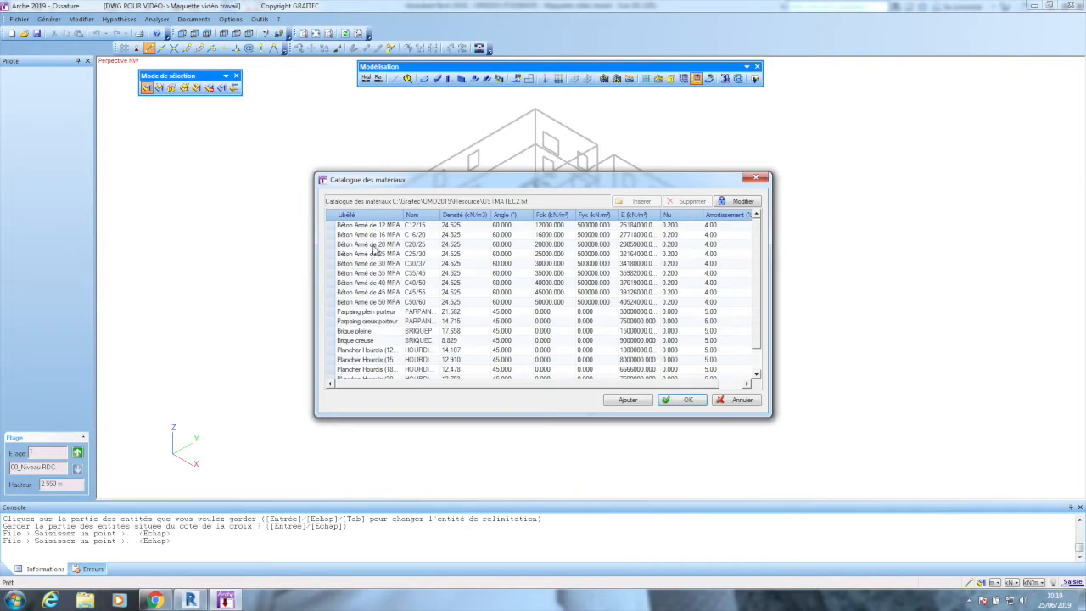
{"action": "mouse_move", "coordinate": [762, 251]}
{"action": "left_mouse_down"}
{"action": "mouse_move", "coordinate": [760, 299]}
{"action": "mouse_move", "coordinate": [767, 242]}
{"action": "left_mouse_up"}
{"action": "left_click", "coordinate": [395, 273]}
{"action": "left_click", "coordinate": [373, 303]}
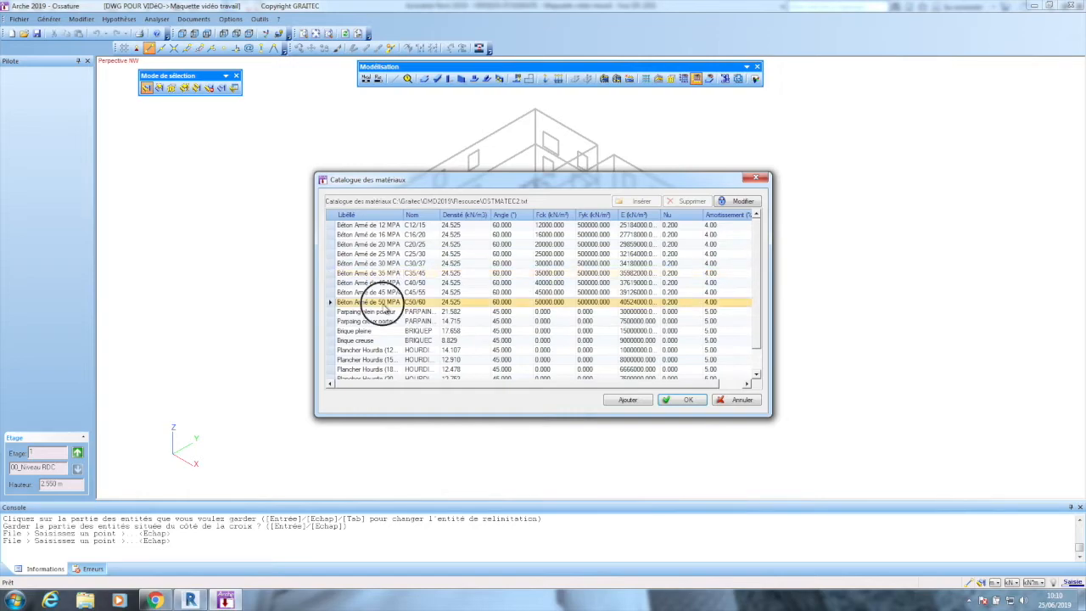
{"action": "left_click", "coordinate": [408, 350]}
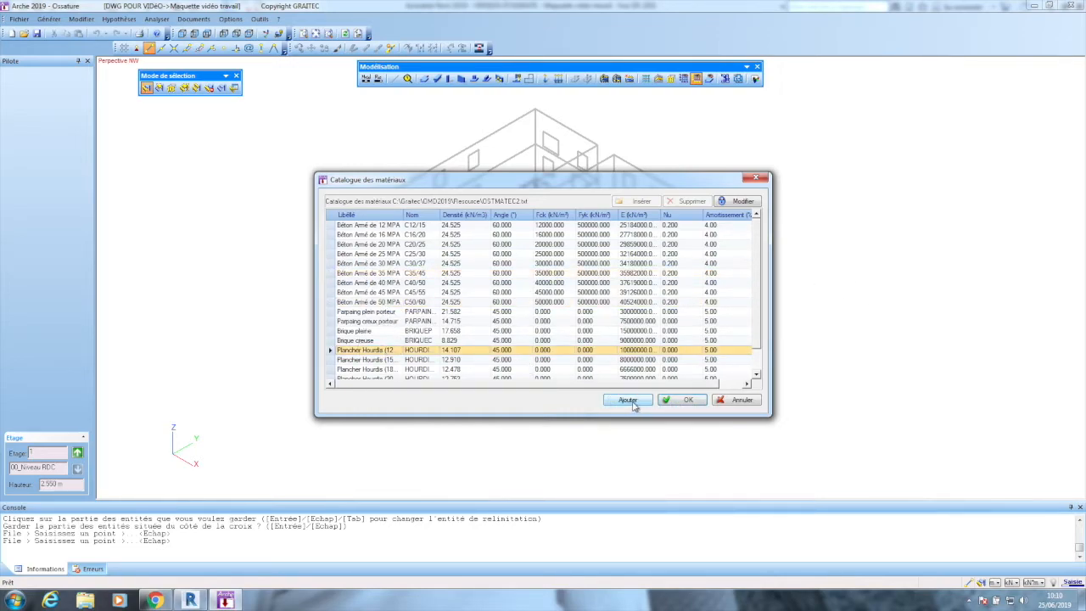
{"action": "left_click", "coordinate": [675, 400]}
Select the HOURDIS12 material, choose the slab element type (Dalle) for it, and validate the list of materials
{"action": "left_click", "coordinate": [395, 270]}
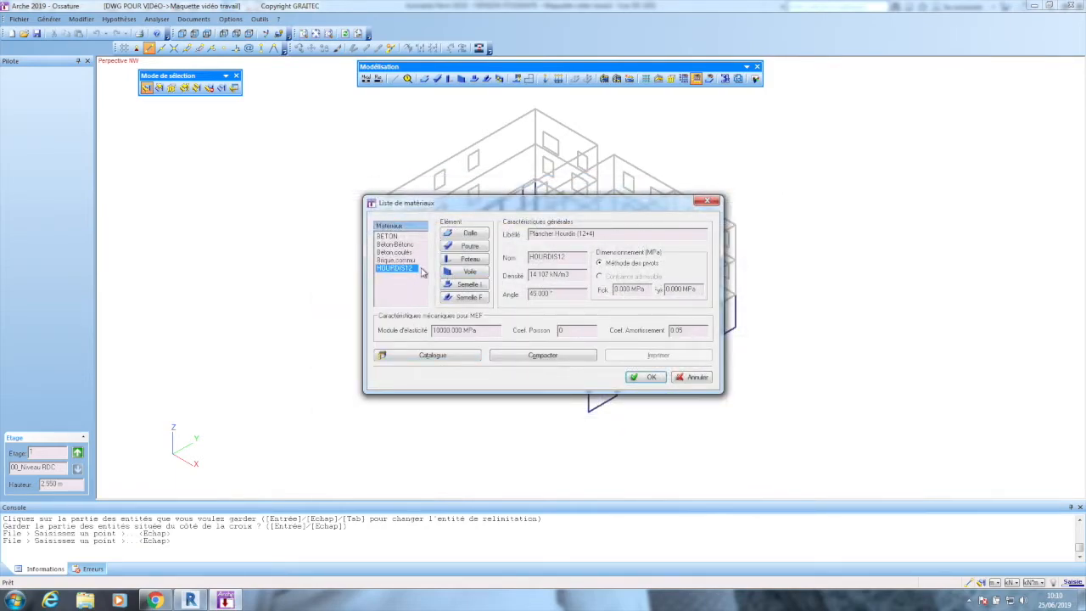
{"action": "left_click", "coordinate": [464, 250]}
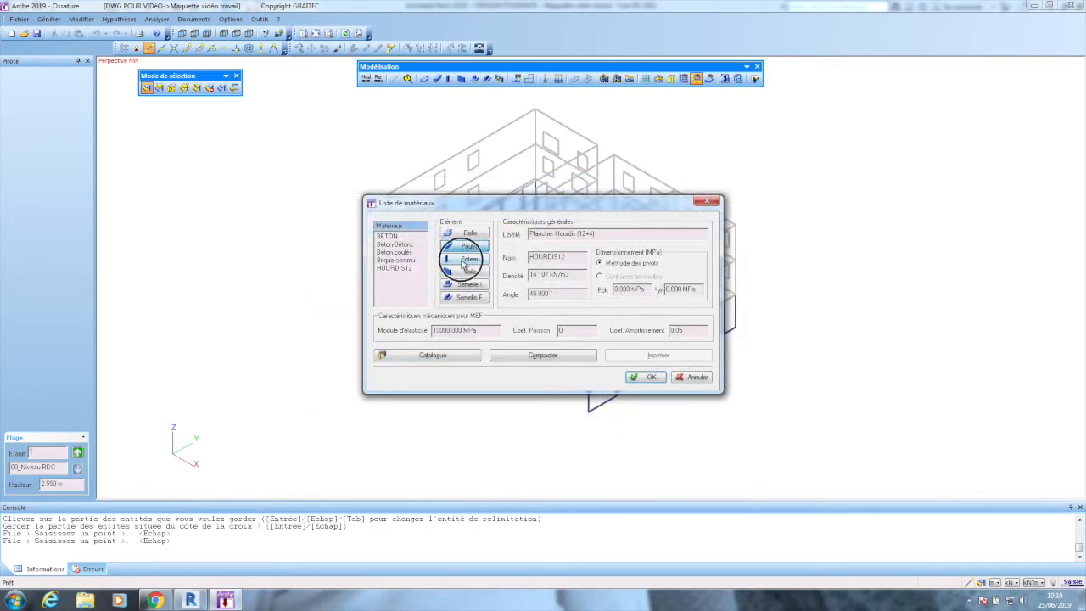
{"action": "left_click", "coordinate": [416, 269]}
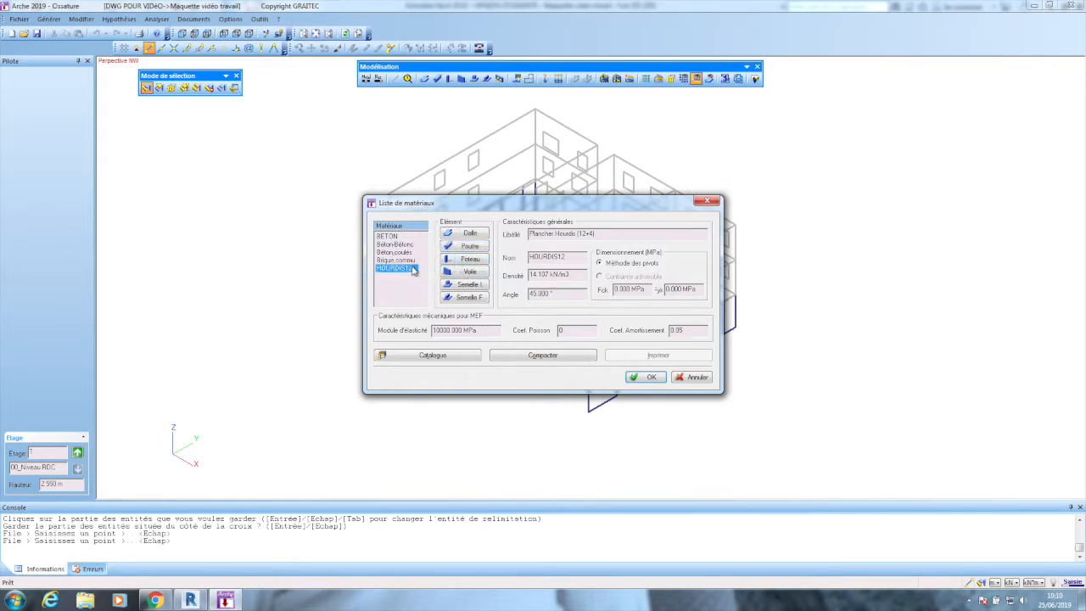
{"action": "left_click", "coordinate": [459, 235]}
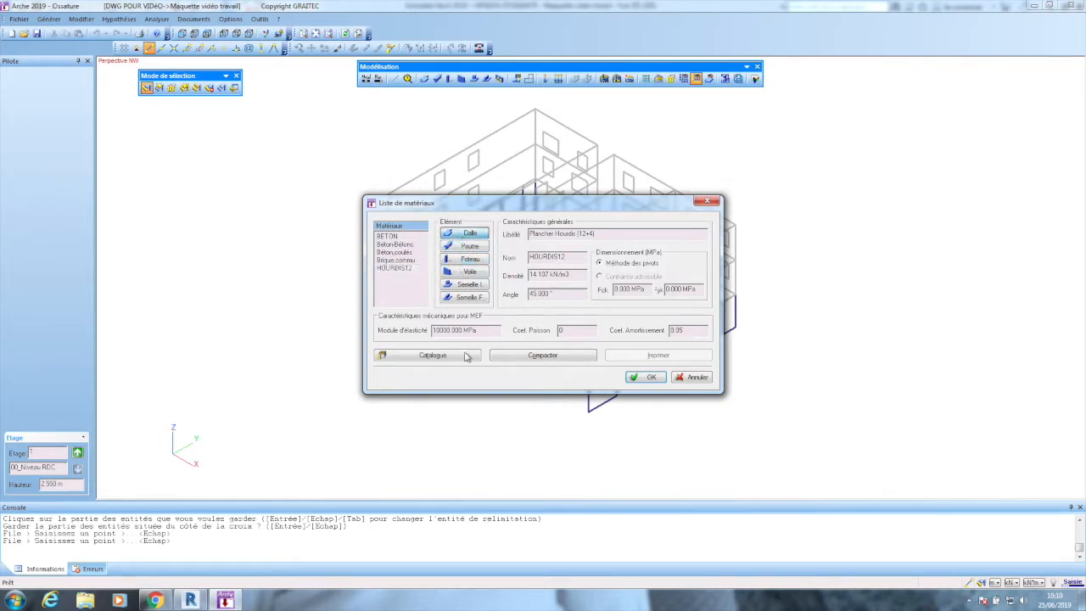
{"action": "left_click", "coordinate": [646, 377]}
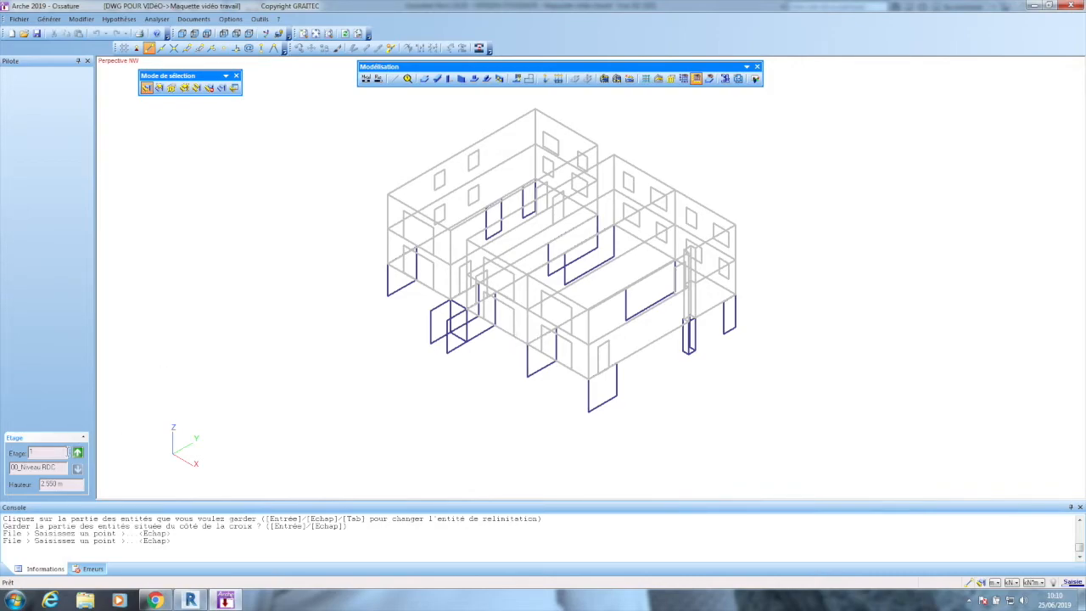
Select all walls of the ground-floor storey, shown alone in top view, and assign them the Béton,coulés material
{"action": "left_click", "coordinate": [214, 35]}
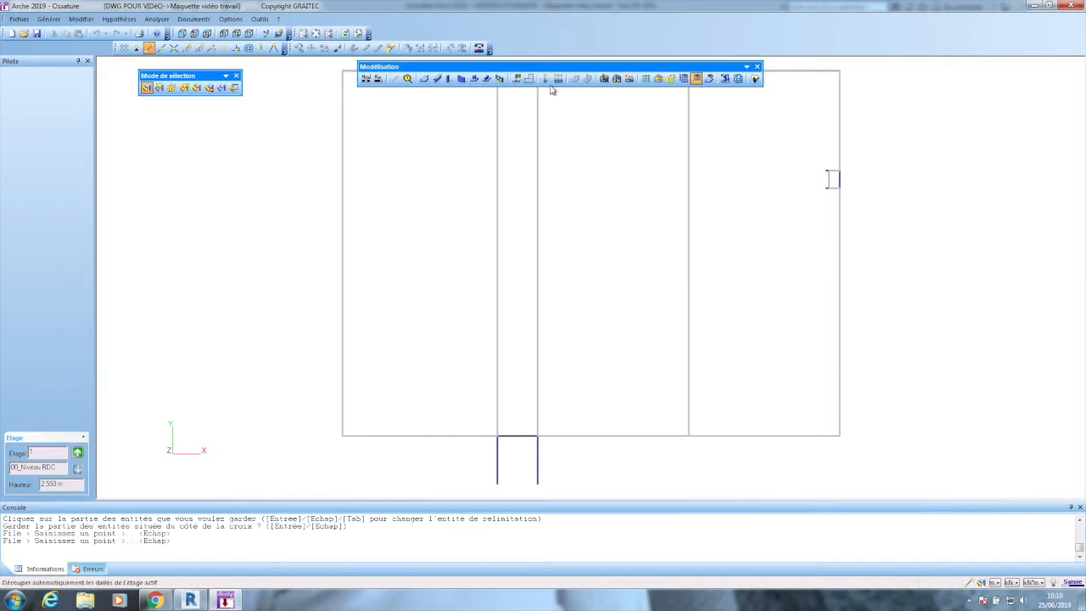
{"action": "left_click", "coordinate": [661, 78]}
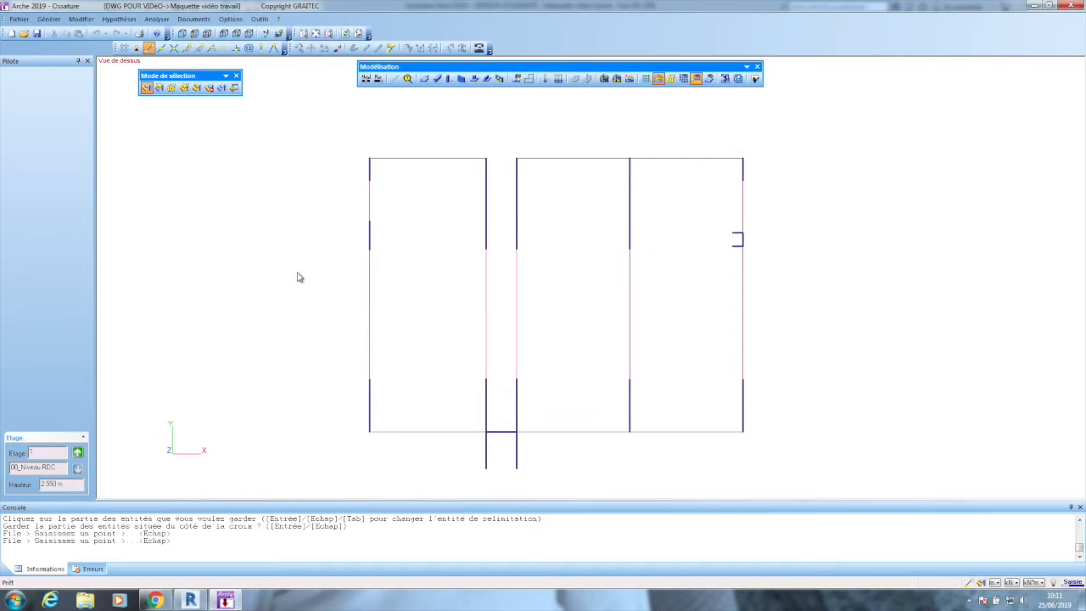
{"action": "left_click", "coordinate": [196, 87]}
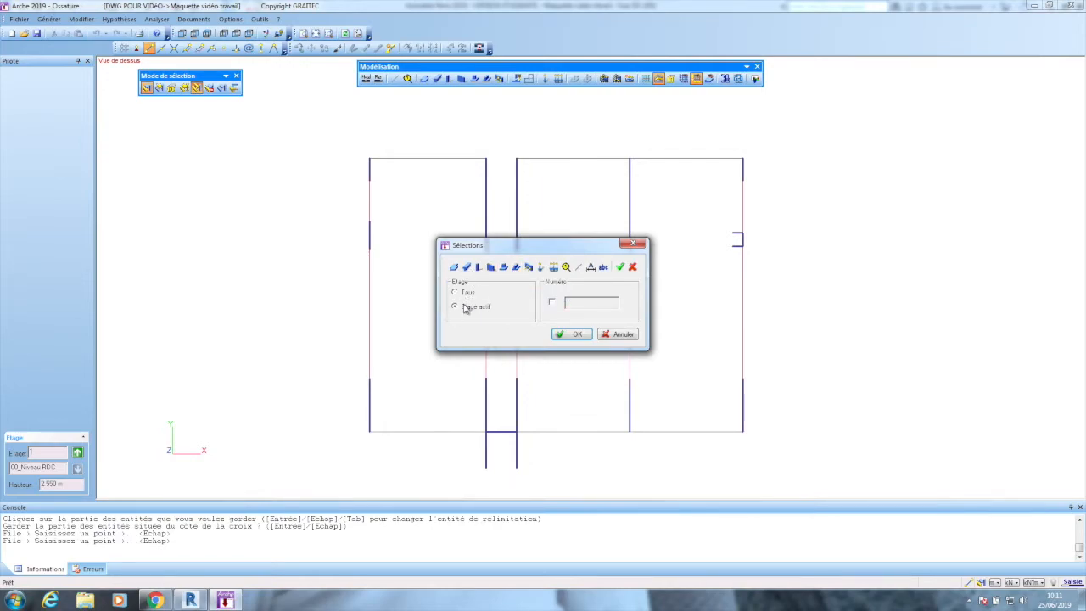
{"action": "left_click", "coordinate": [493, 267]}
{"action": "left_click", "coordinate": [575, 334]}
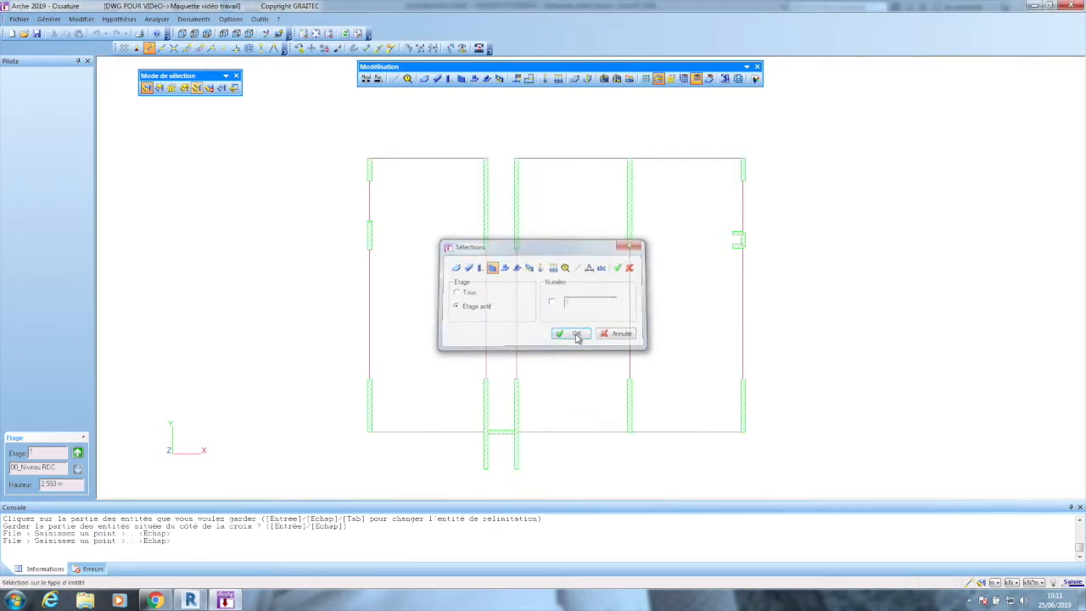
{"action": "left_click", "coordinate": [78, 18]}
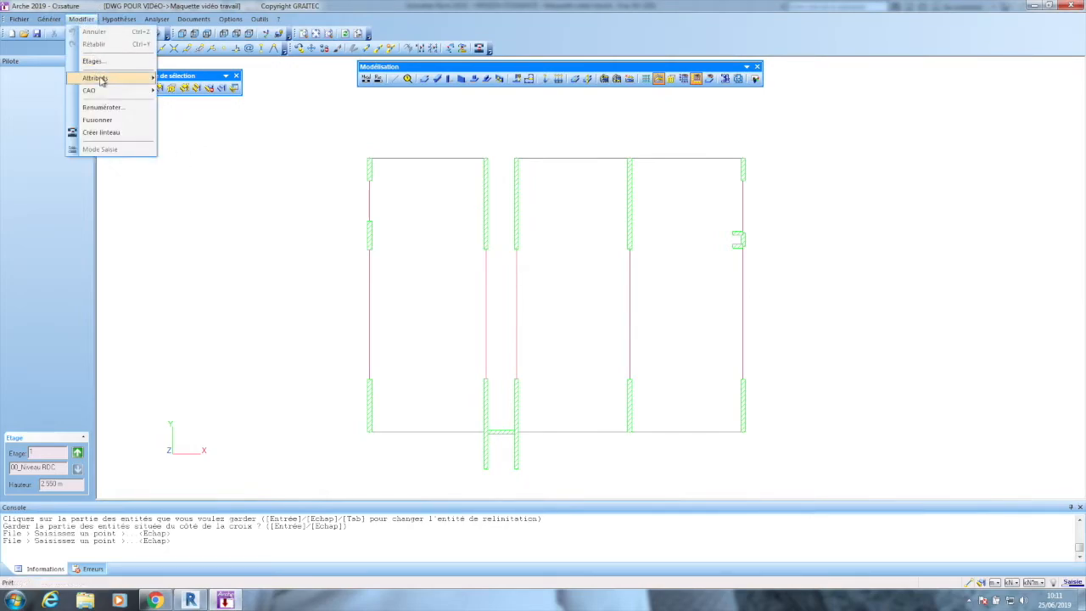
{"action": "mouse_move", "coordinate": [103, 80]}
{"action": "left_click", "coordinate": [197, 112]}
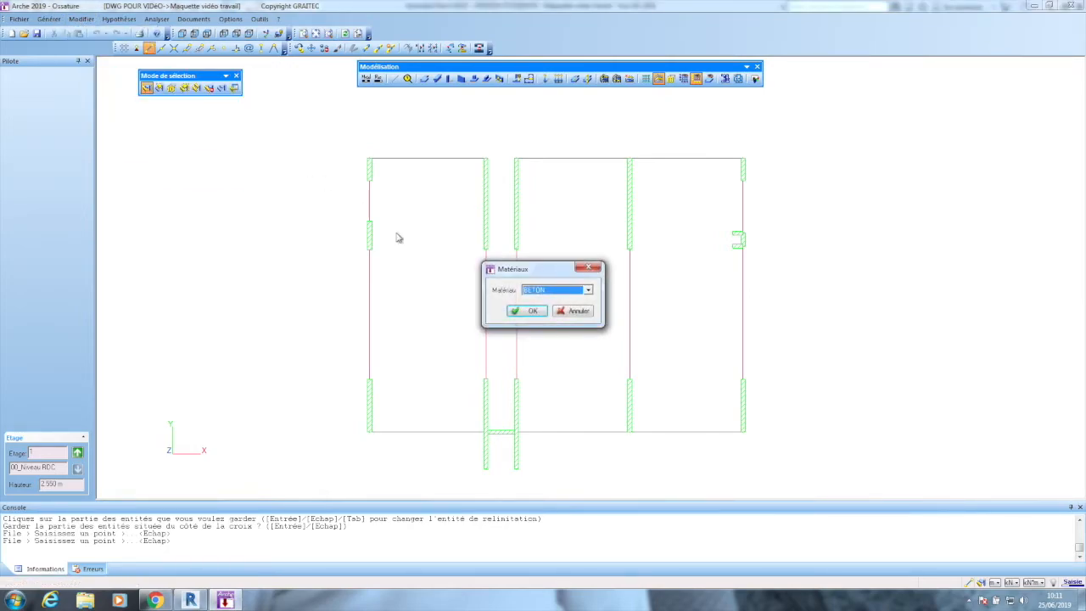
{"action": "left_click", "coordinate": [588, 291]}
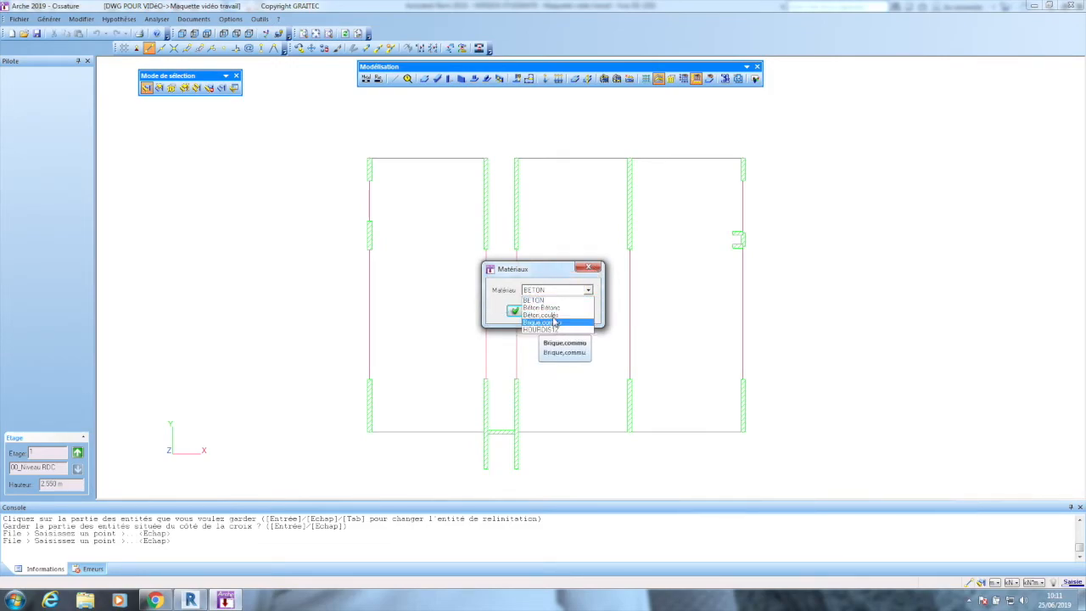
{"action": "left_click", "coordinate": [556, 316]}
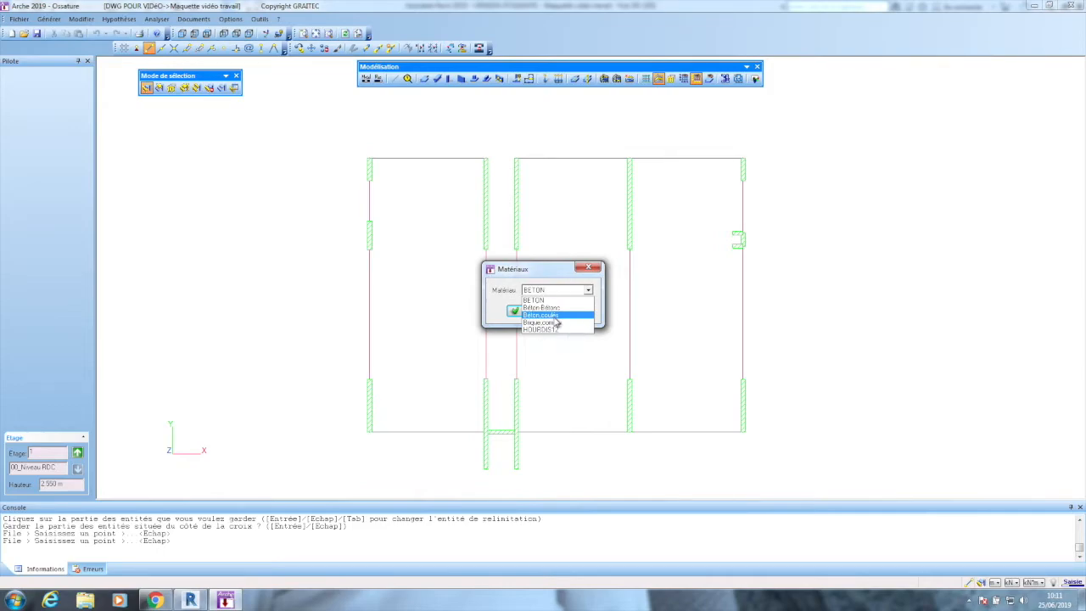
{"action": "left_click", "coordinate": [526, 310]}
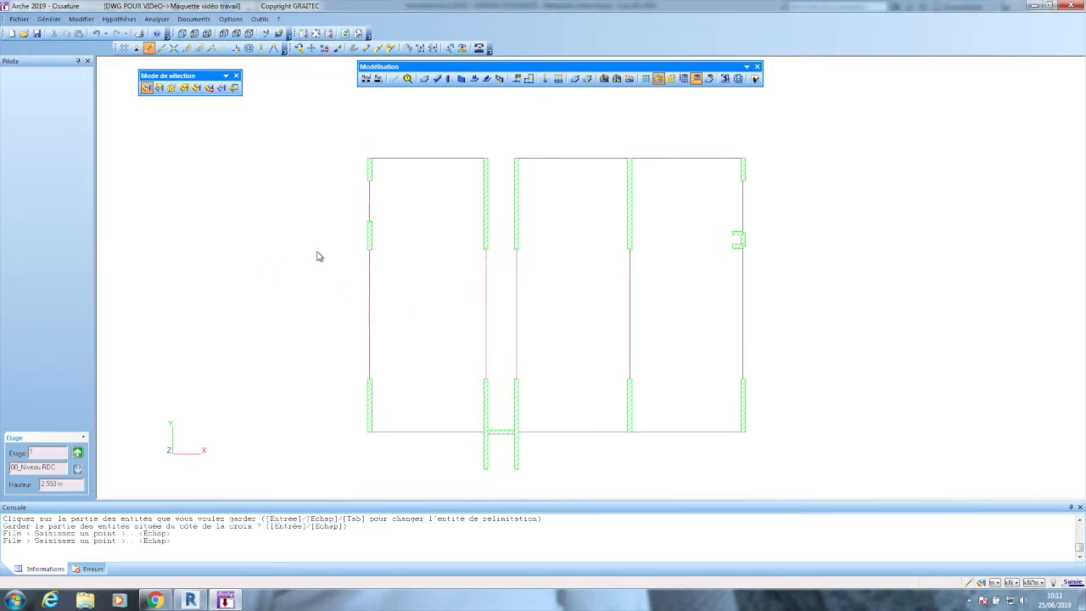
Select all beams of the active ground-floor storey and assign them a material from the project's list
{"action": "left_click", "coordinate": [194, 88]}
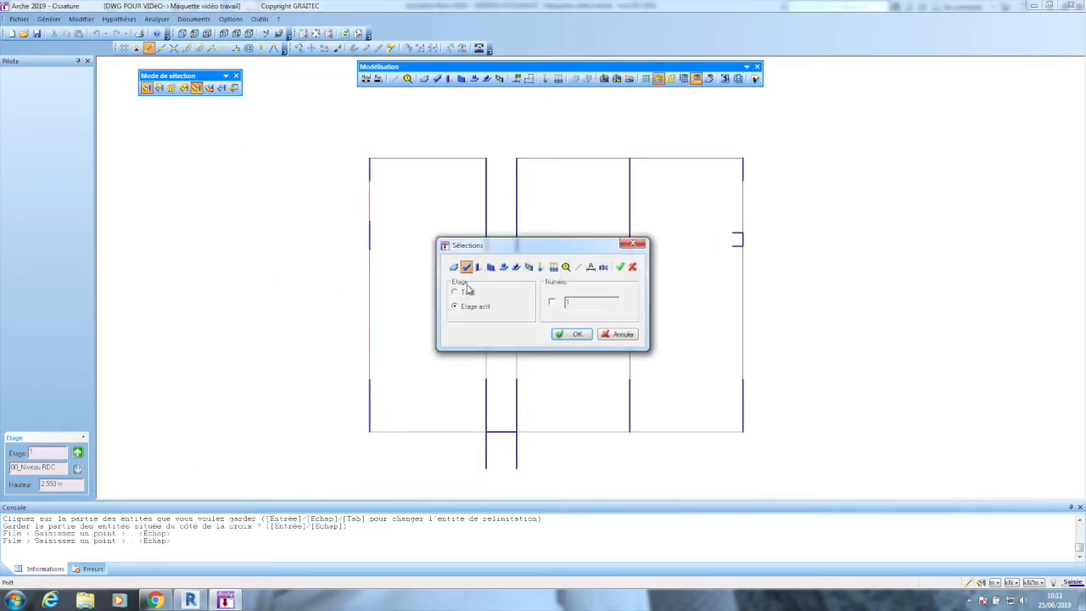
{"action": "left_click", "coordinate": [572, 334]}
{"action": "left_click", "coordinate": [85, 20]}
{"action": "mouse_move", "coordinate": [93, 77]}
{"action": "left_click", "coordinate": [194, 114]}
{"action": "left_click", "coordinate": [587, 291]}
{"action": "left_click", "coordinate": [560, 322]}
{"action": "left_click", "coordinate": [509, 308]}
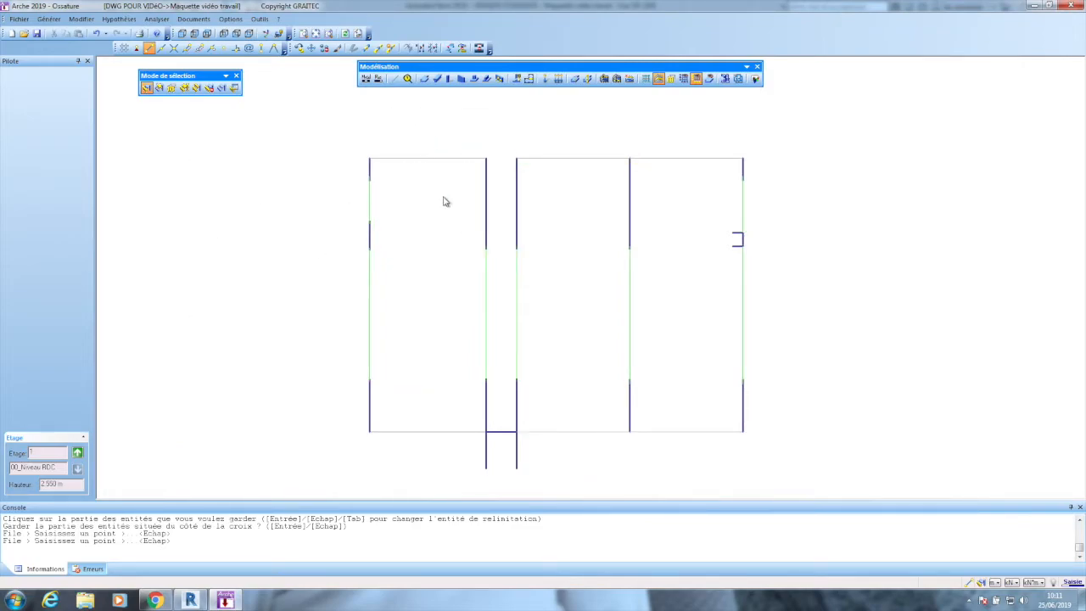
Go up to storey 2 (01_Niveau R+1) and check the material of the outer left wall and the inner dividing wall
{"action": "left_click", "coordinate": [77, 455]}
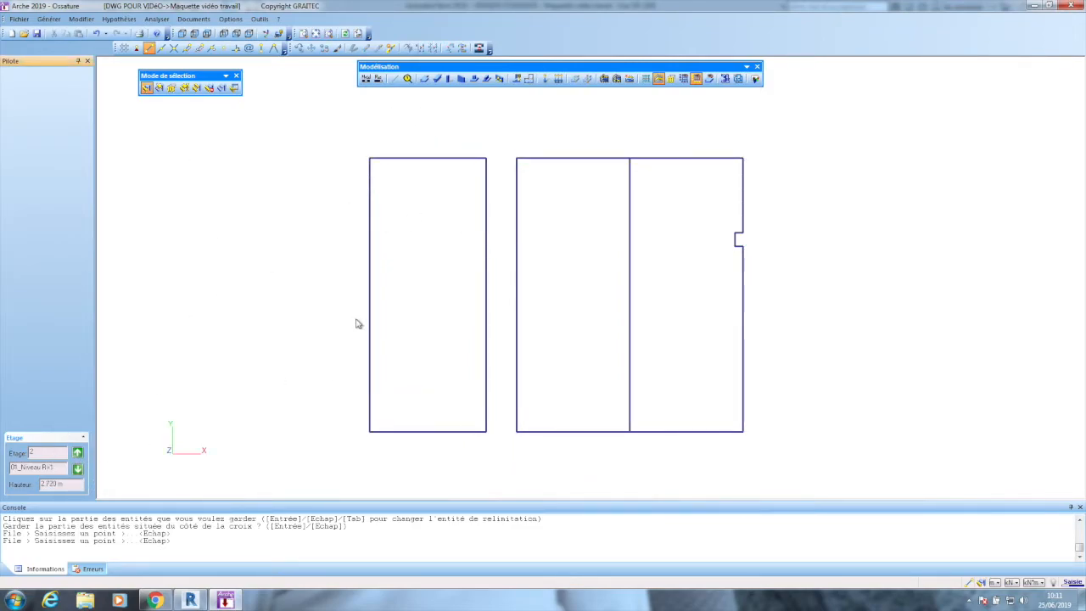
{"action": "left_click", "coordinate": [369, 326]}
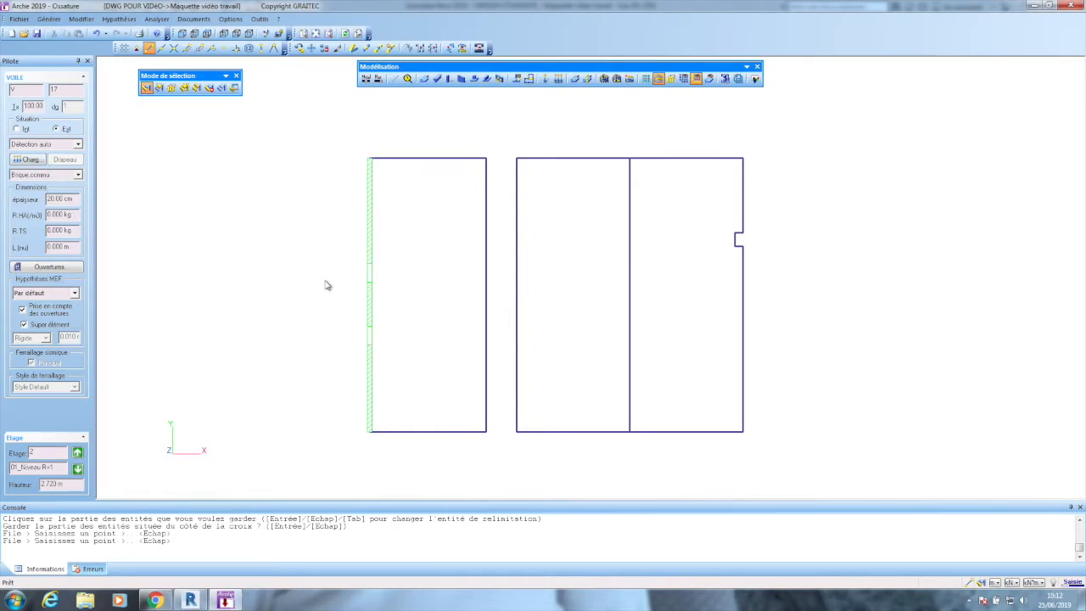
{"action": "key", "text": "Escape"}
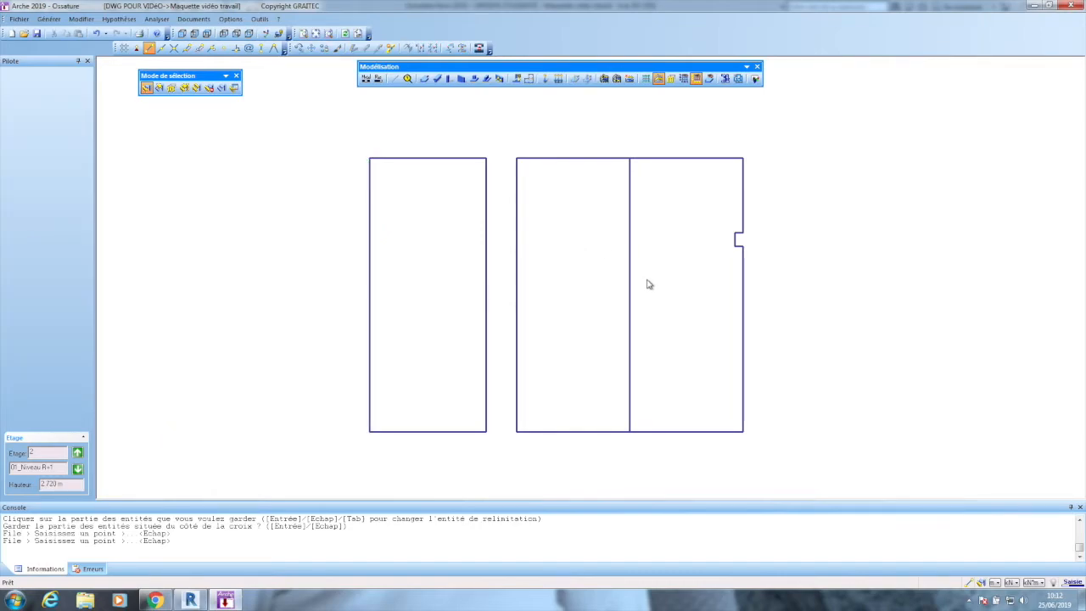
{"action": "left_click", "coordinate": [630, 286]}
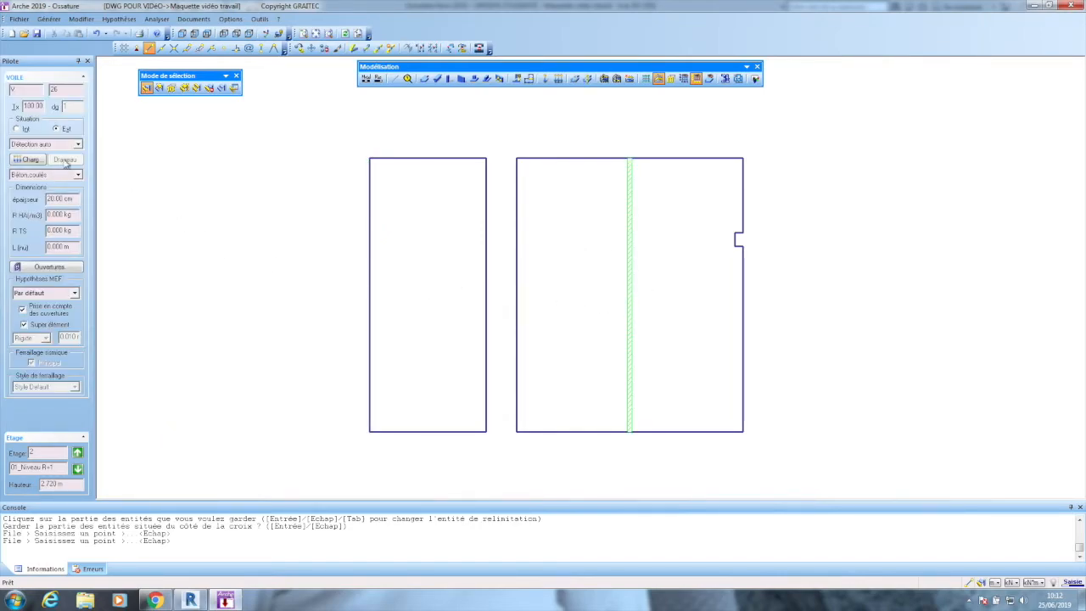
{"action": "key", "text": "Escape"}
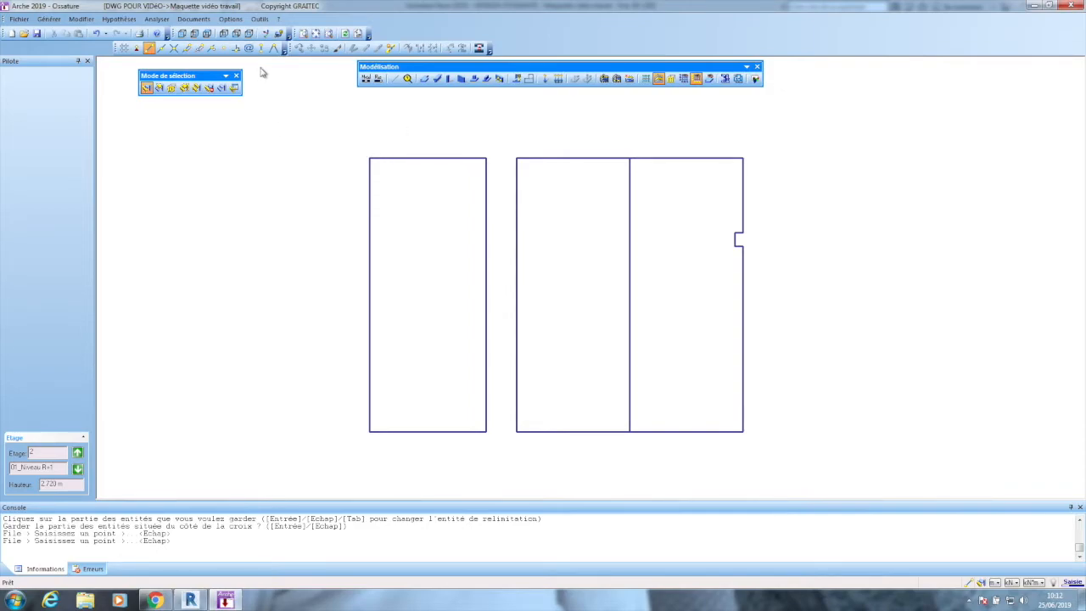
Display the slabs on storey 2 and check the material and thickness of the balcony and floor slabs
{"action": "left_click", "coordinate": [710, 81]}
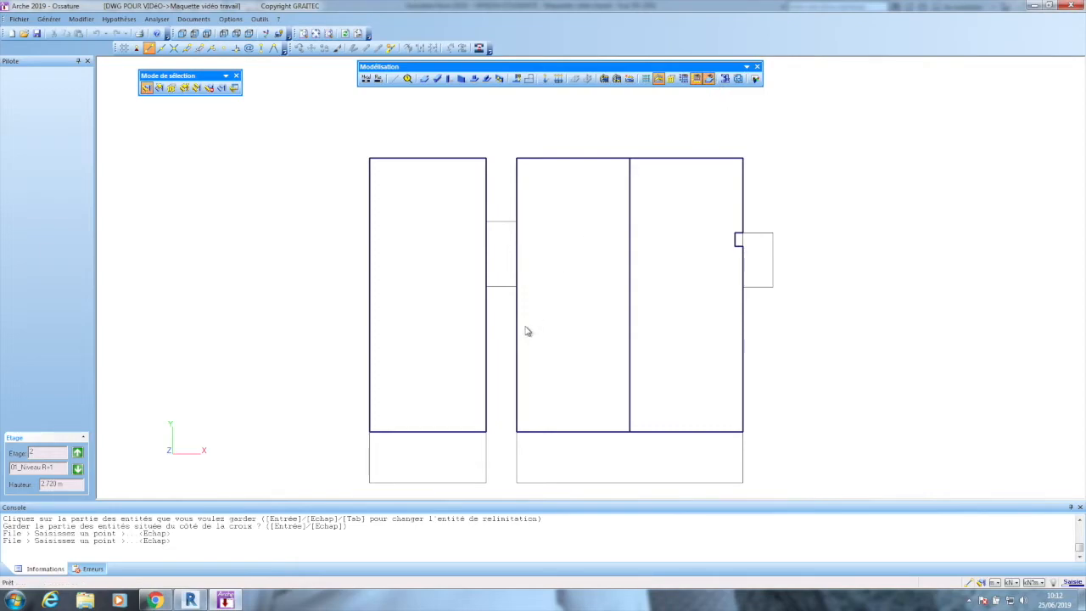
{"action": "left_click", "coordinate": [483, 465]}
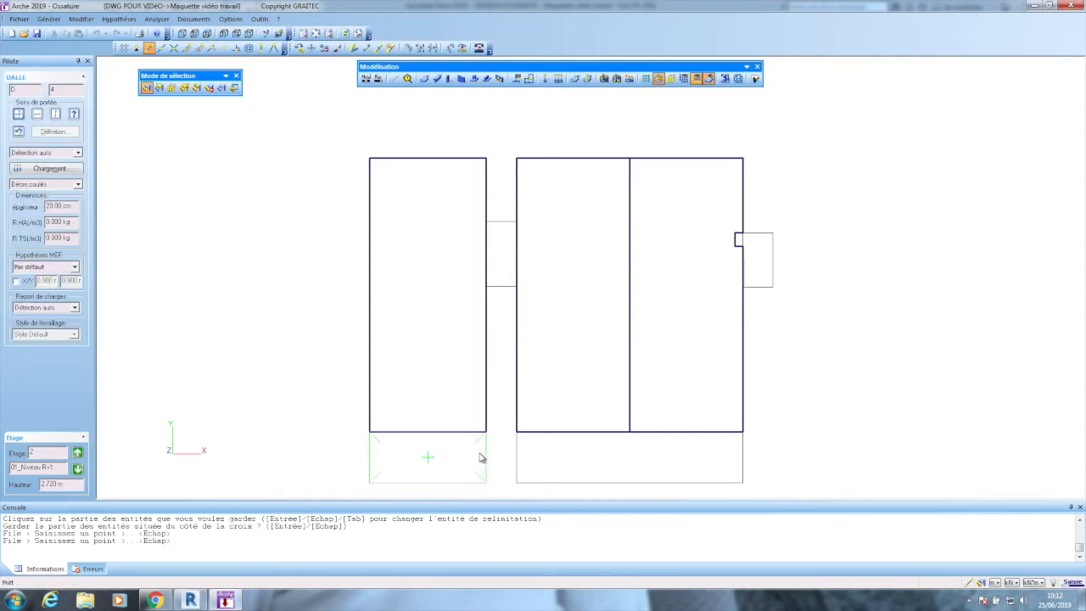
{"action": "left_click", "coordinate": [461, 165]}
{"action": "left_click", "coordinate": [466, 180]}
{"action": "left_click", "coordinate": [531, 431]}
{"action": "left_click", "coordinate": [517, 455]}
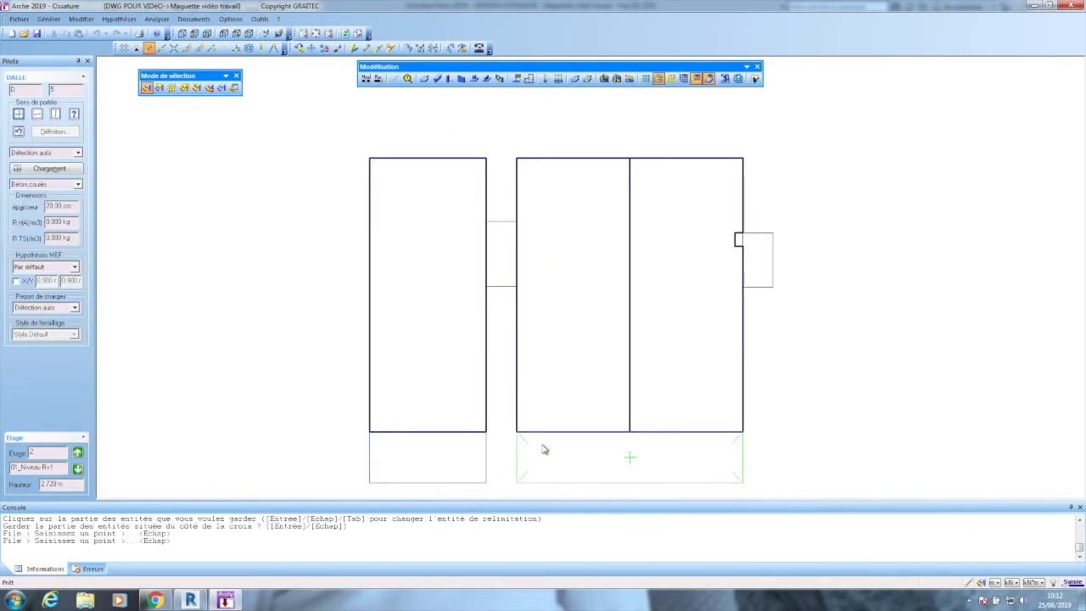
{"action": "left_click", "coordinate": [756, 285]}
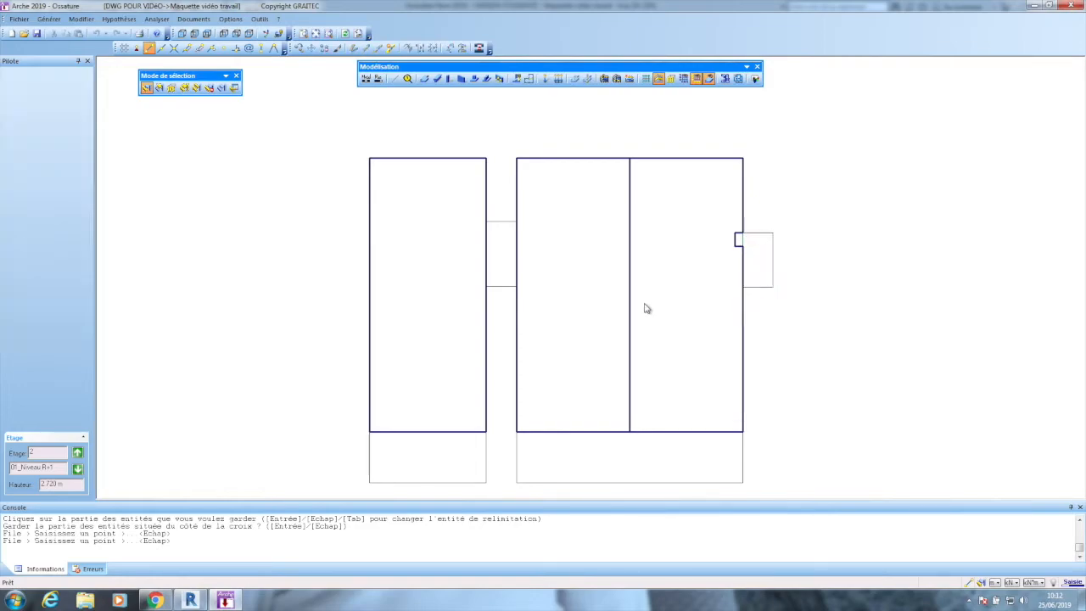
{"action": "left_click", "coordinate": [669, 164]}
{"action": "left_click", "coordinate": [577, 160]}
{"action": "key", "text": "Escape"}
Show the model in perspective with all storeys displayed
{"action": "left_click", "coordinate": [235, 34]}
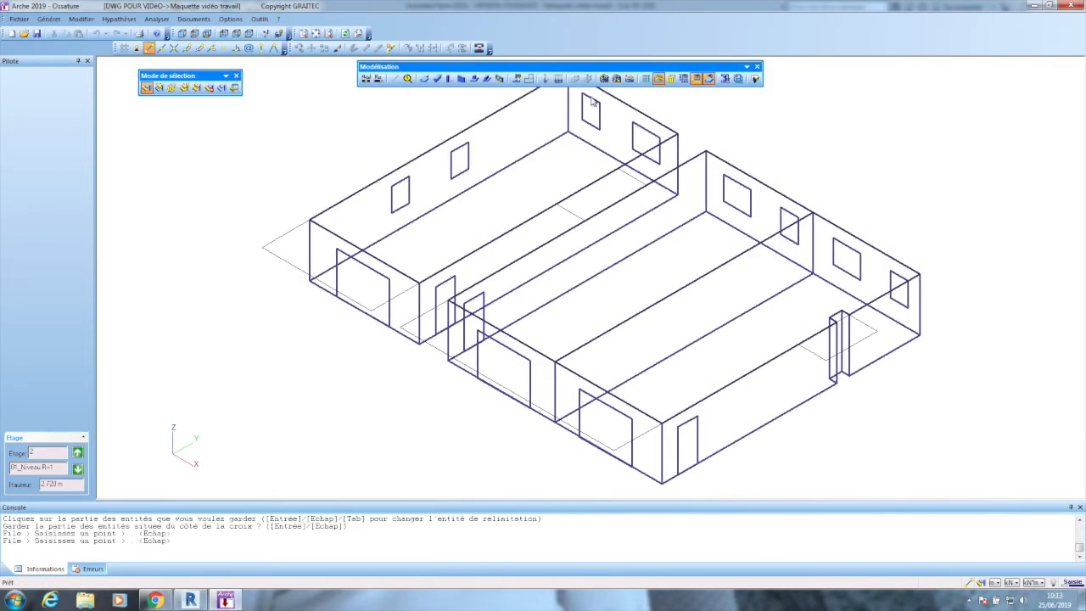
{"action": "left_click", "coordinate": [657, 79]}
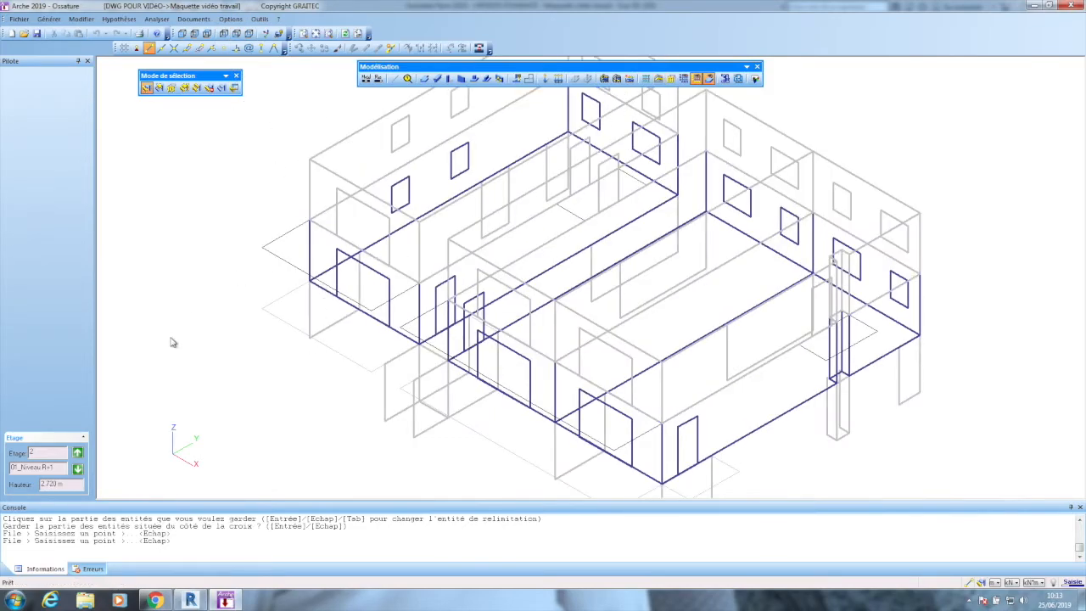
{"action": "scroll", "coordinate": [172, 342], "scroll_direction": "down", "scroll_amount": 2}
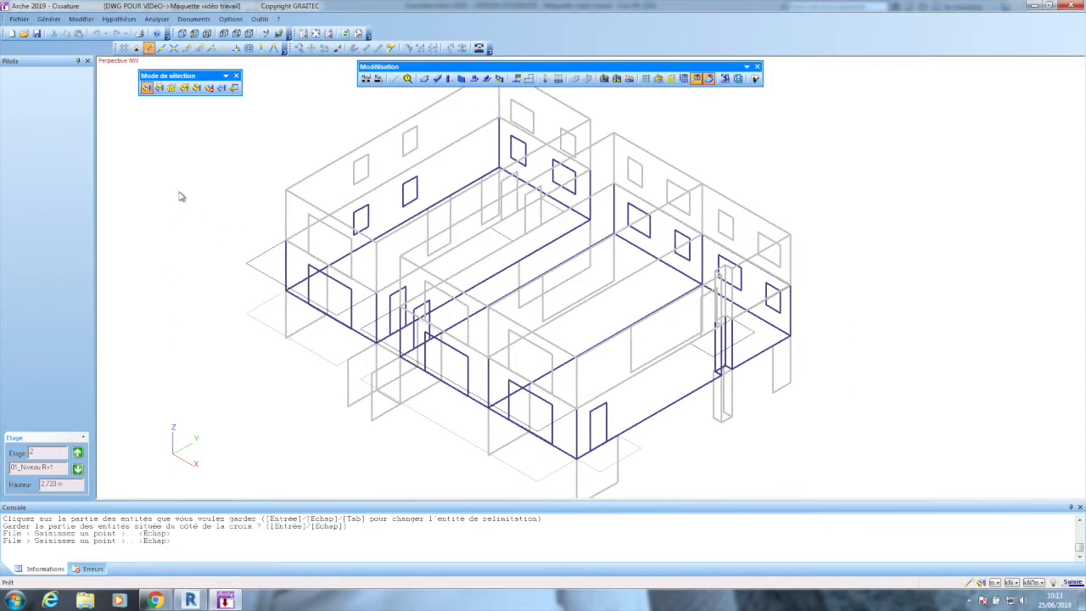
Select the slabs of all storeys and set their surcharges to G = 1 kN and Q = 1.5 kN
{"action": "left_click", "coordinate": [196, 88]}
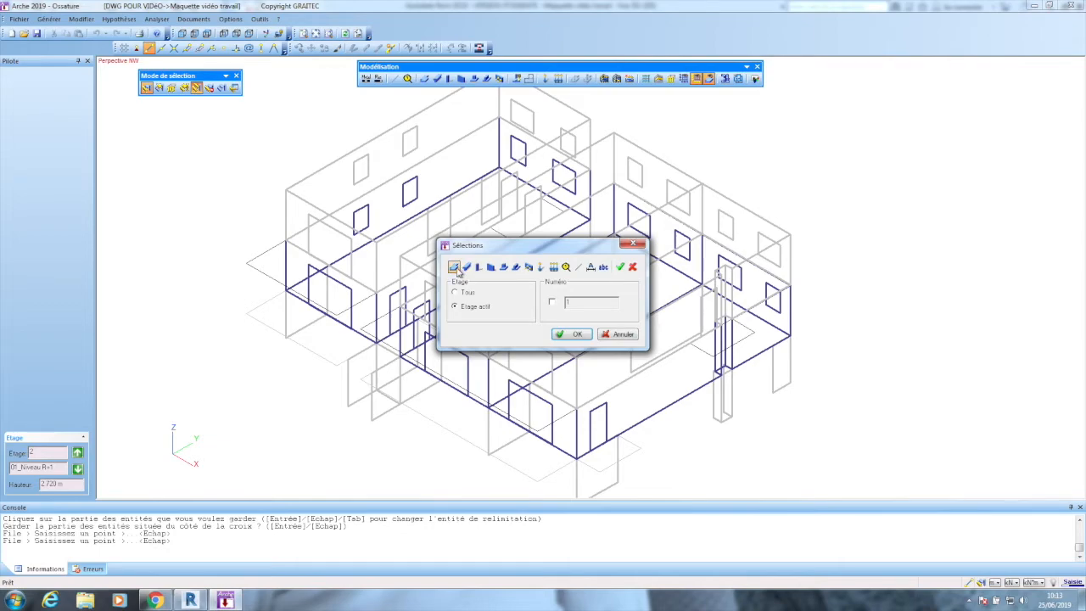
{"action": "left_click", "coordinate": [466, 293]}
{"action": "left_click", "coordinate": [570, 333]}
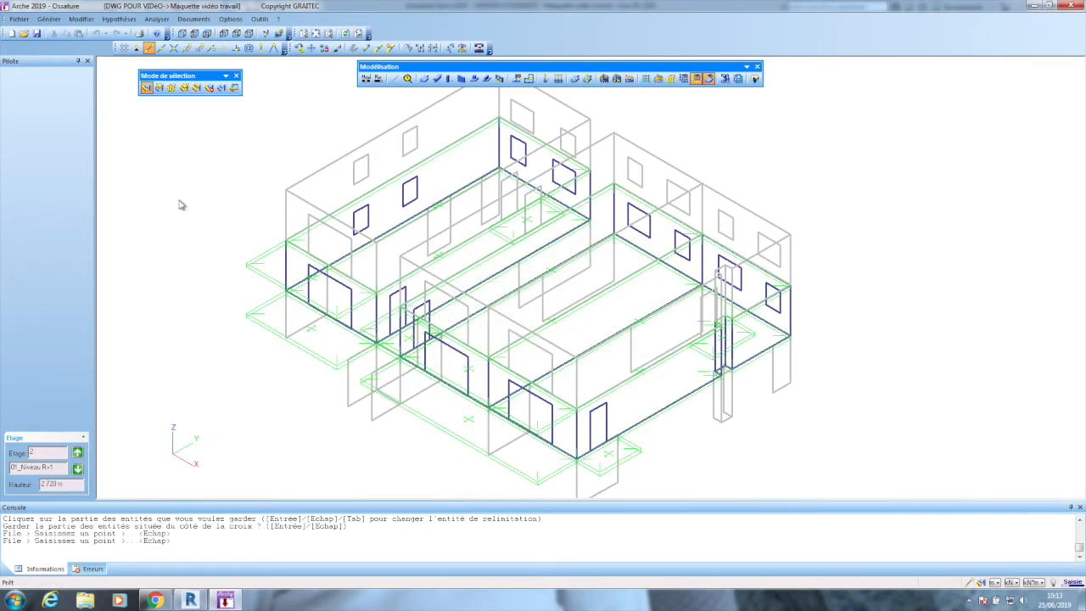
{"action": "left_click", "coordinate": [82, 19]}
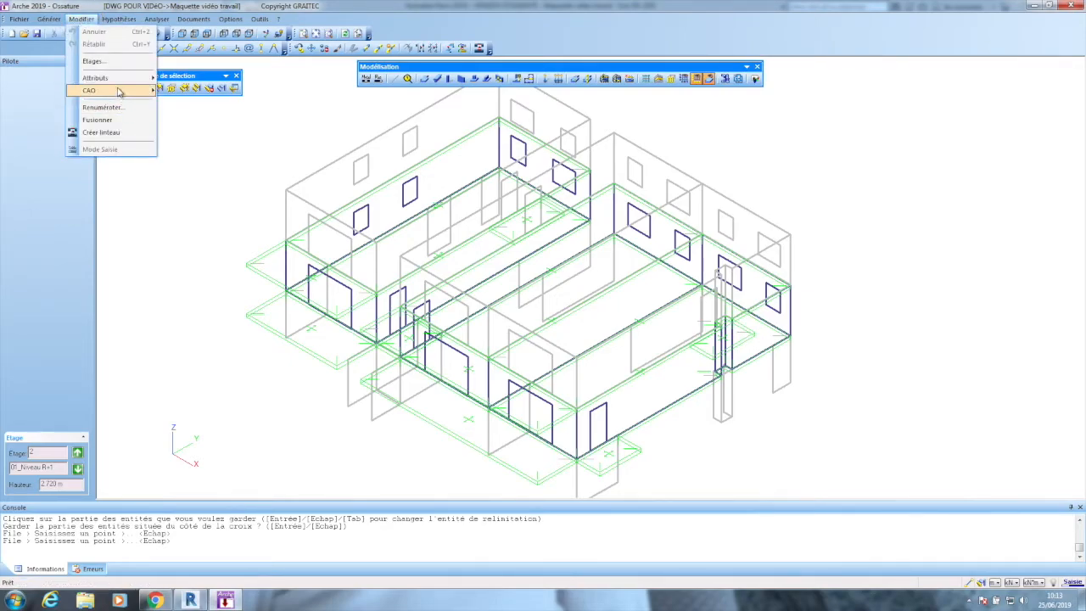
{"action": "left_click", "coordinate": [81, 18]}
{"action": "left_click", "coordinate": [82, 19]}
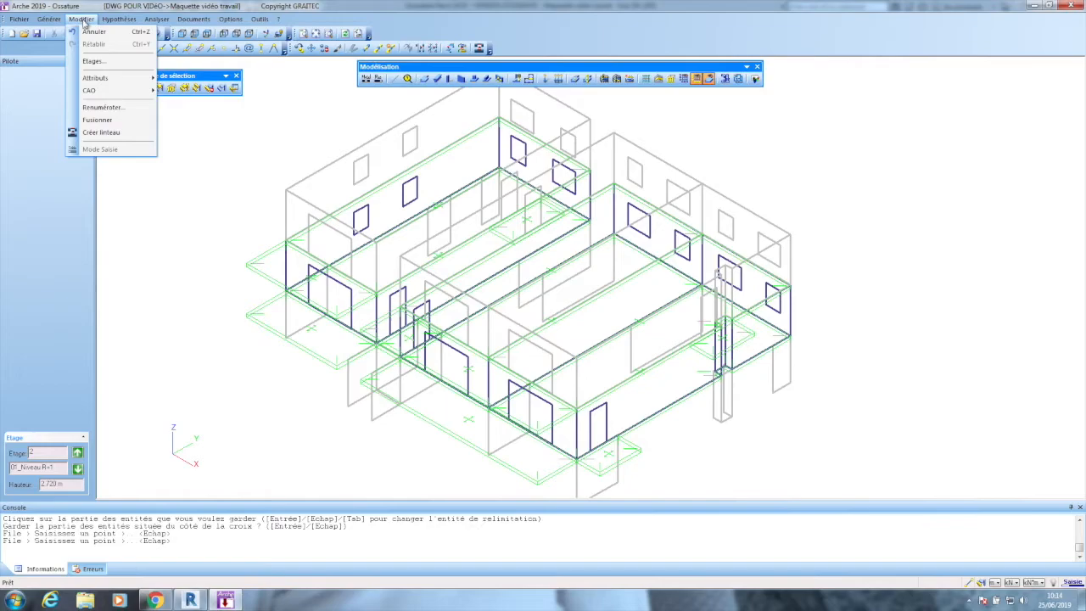
{"action": "mouse_move", "coordinate": [104, 82]}
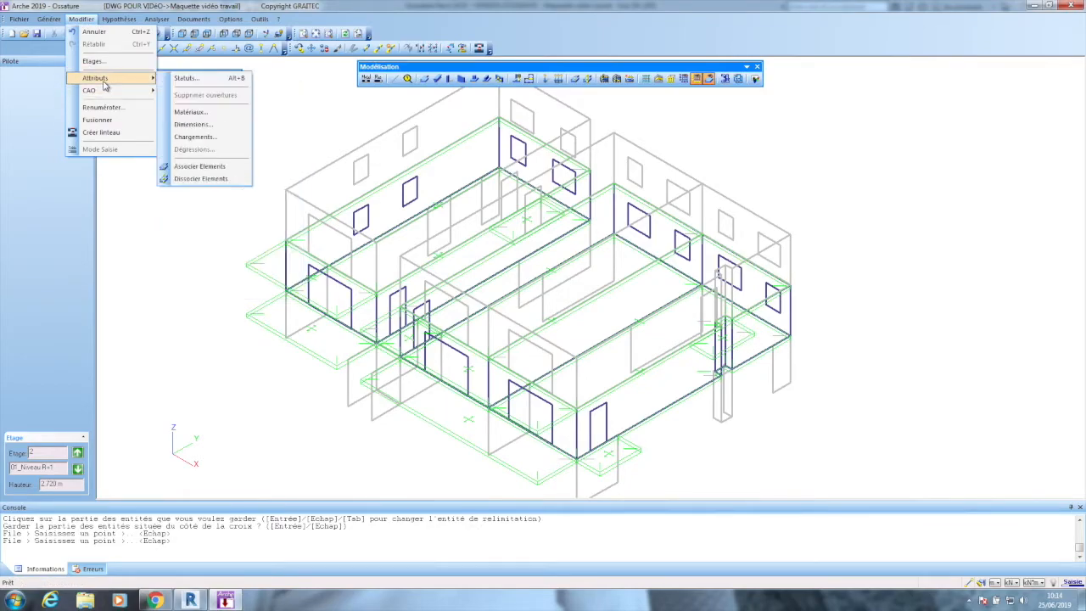
{"action": "left_click", "coordinate": [204, 139]}
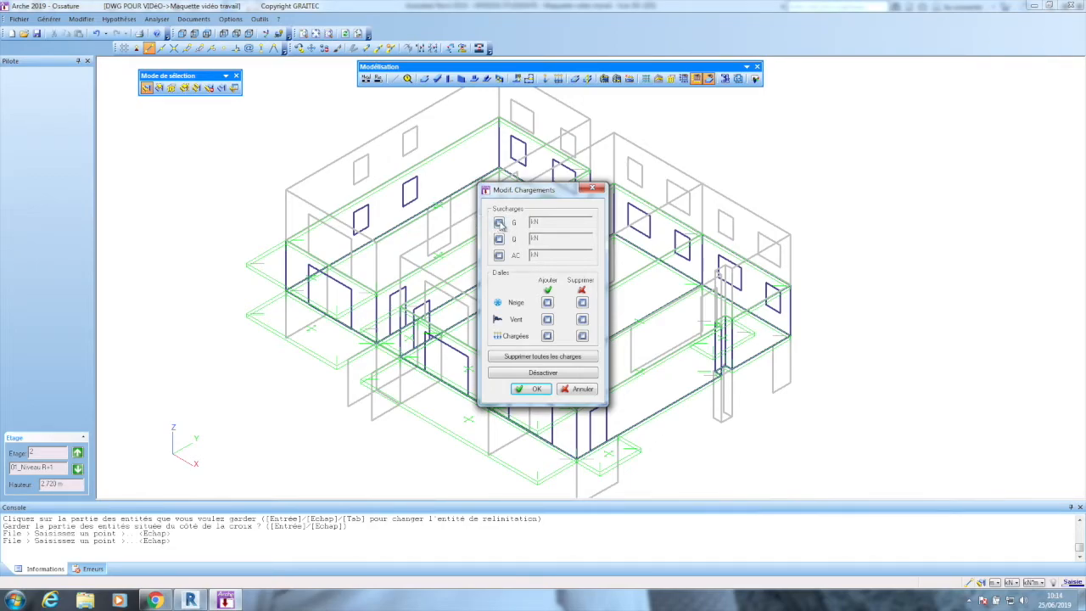
{"action": "left_click", "coordinate": [500, 222]}
{"action": "left_click", "coordinate": [499, 239]}
{"action": "left_click", "coordinate": [499, 256]}
{"action": "left_click", "coordinate": [498, 258]}
{"action": "left_click", "coordinate": [499, 239]}
{"action": "left_click", "coordinate": [533, 238]}
{"action": "left_click", "coordinate": [524, 389]}
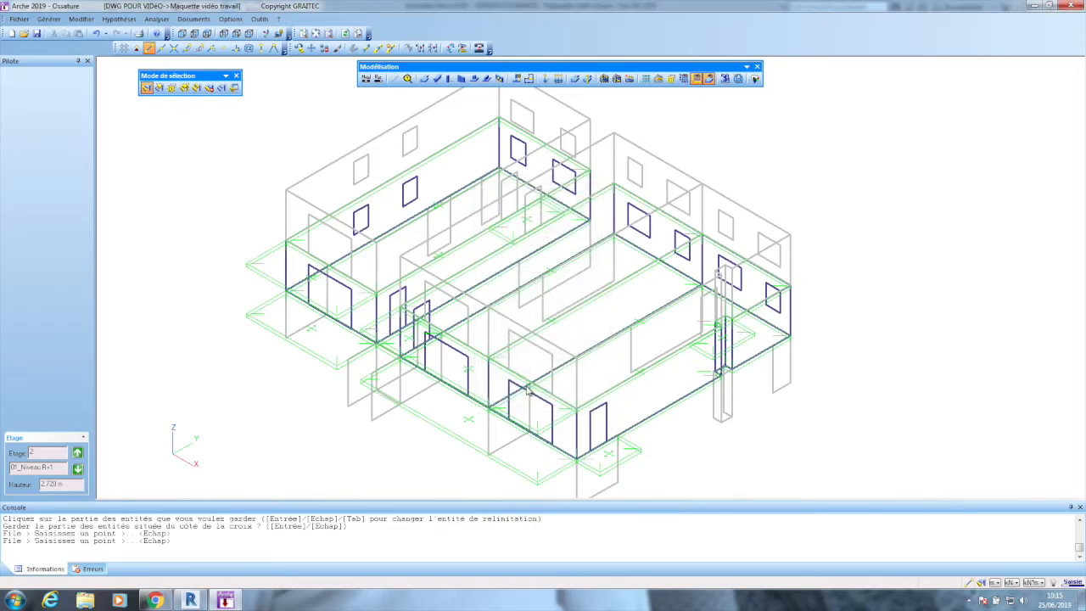
Check the surcharges applied to the long front balcony slab on storey 2
{"action": "left_click", "coordinate": [463, 440]}
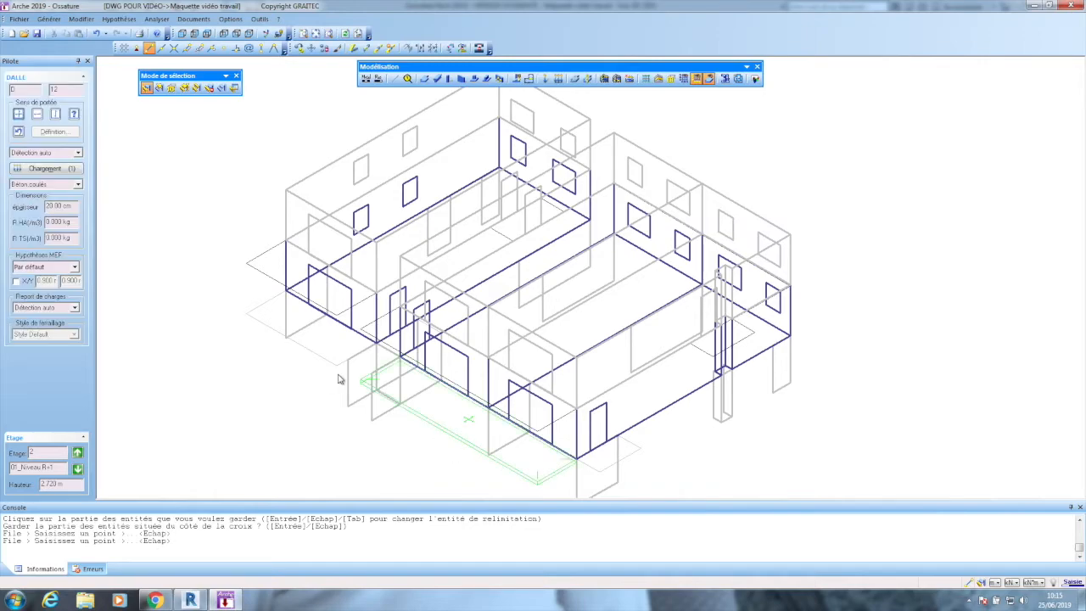
{"action": "left_click", "coordinate": [65, 170]}
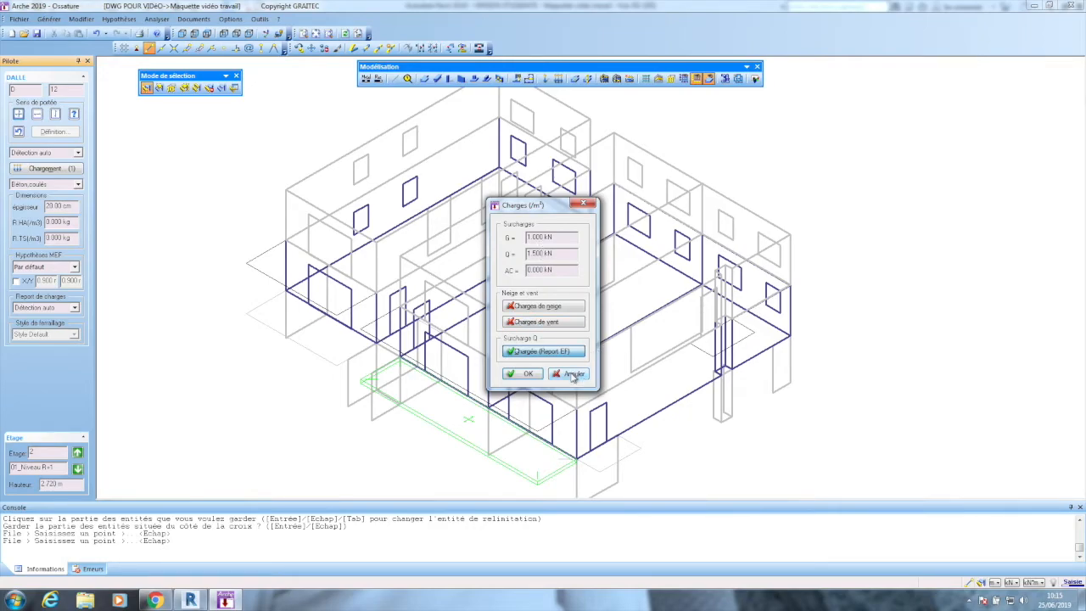
{"action": "left_click", "coordinate": [573, 374]}
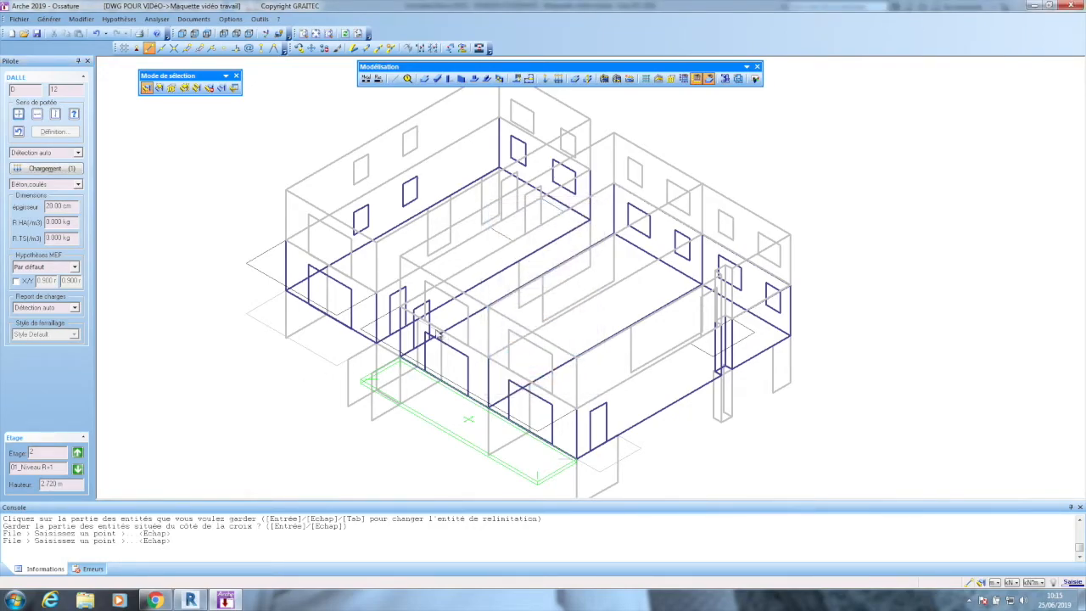
{"action": "key", "text": "Escape"}
Select all walls on storey 3 and try to modify their loads by enabling the G surcharge
{"action": "left_click", "coordinate": [79, 453]}
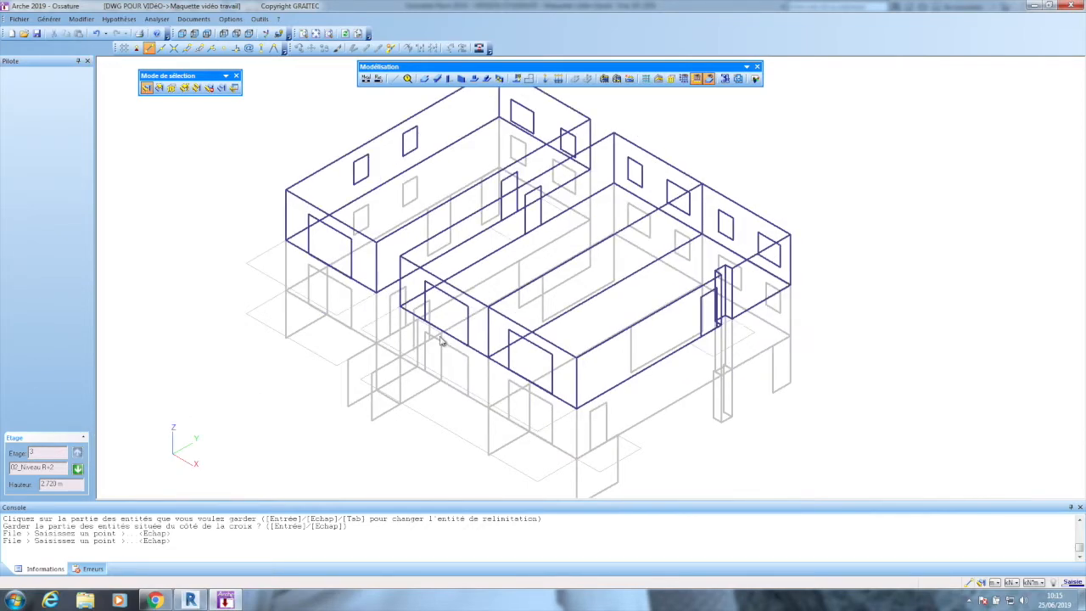
{"action": "left_click", "coordinate": [536, 337]}
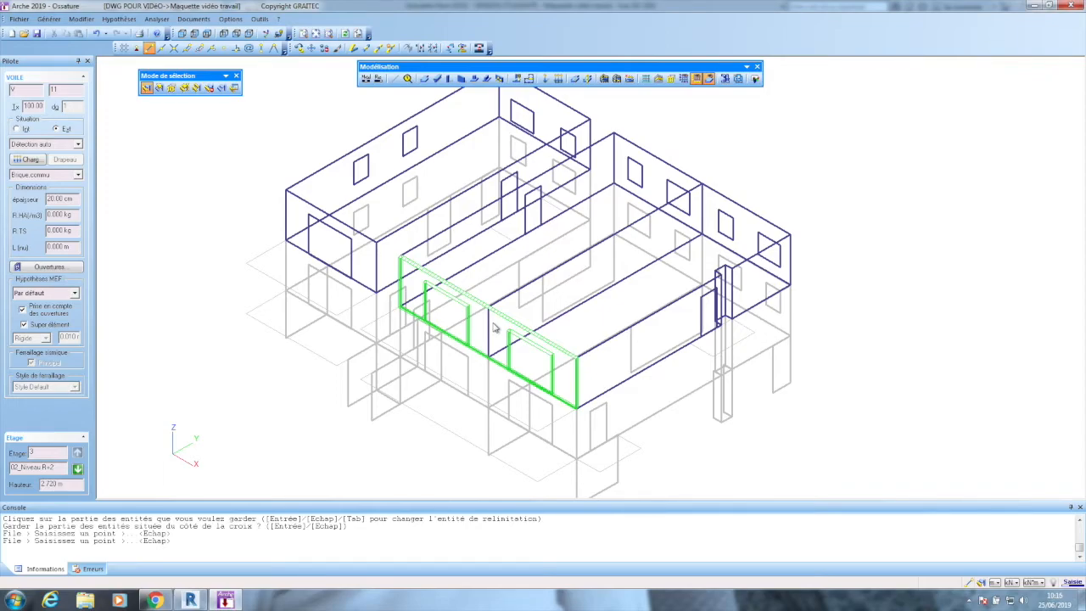
{"action": "left_click", "coordinate": [200, 87]}
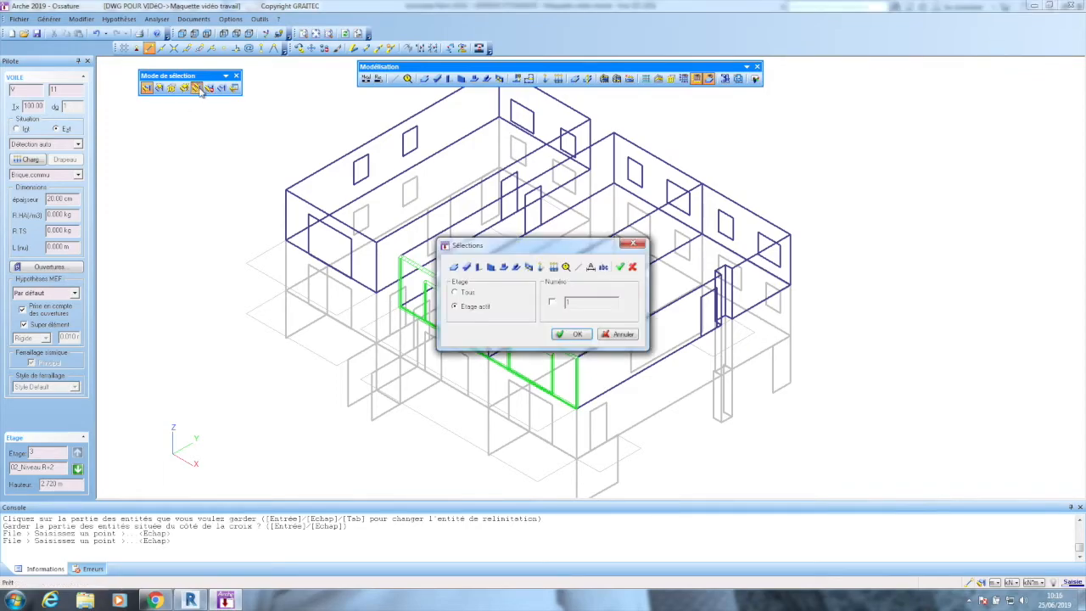
{"action": "left_click", "coordinate": [570, 334]}
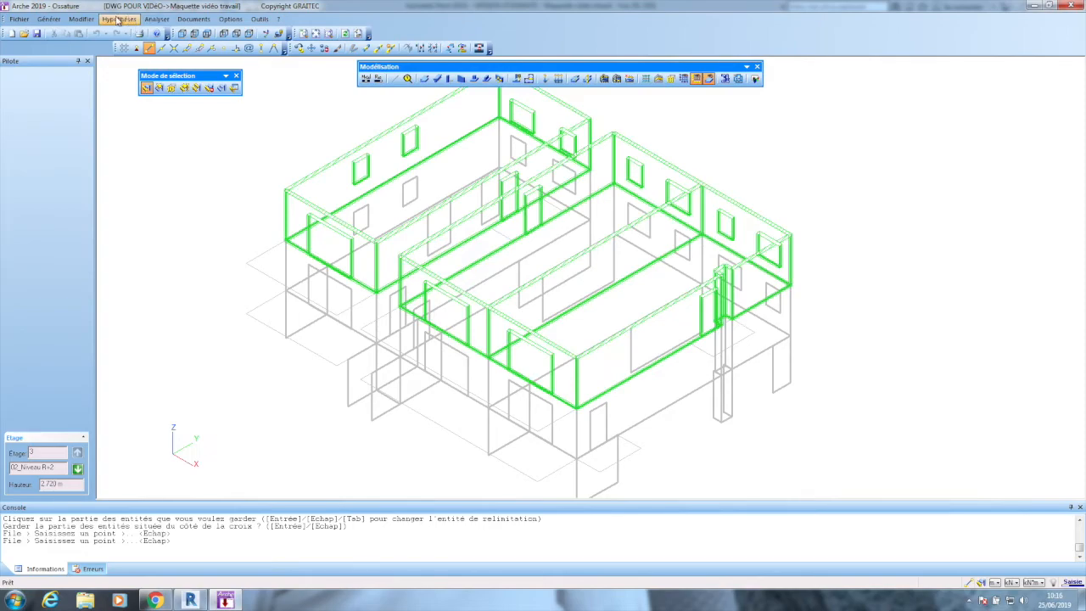
{"action": "left_click", "coordinate": [81, 19]}
{"action": "mouse_move", "coordinate": [95, 78]}
{"action": "left_click", "coordinate": [202, 138]}
{"action": "left_click", "coordinate": [499, 224]}
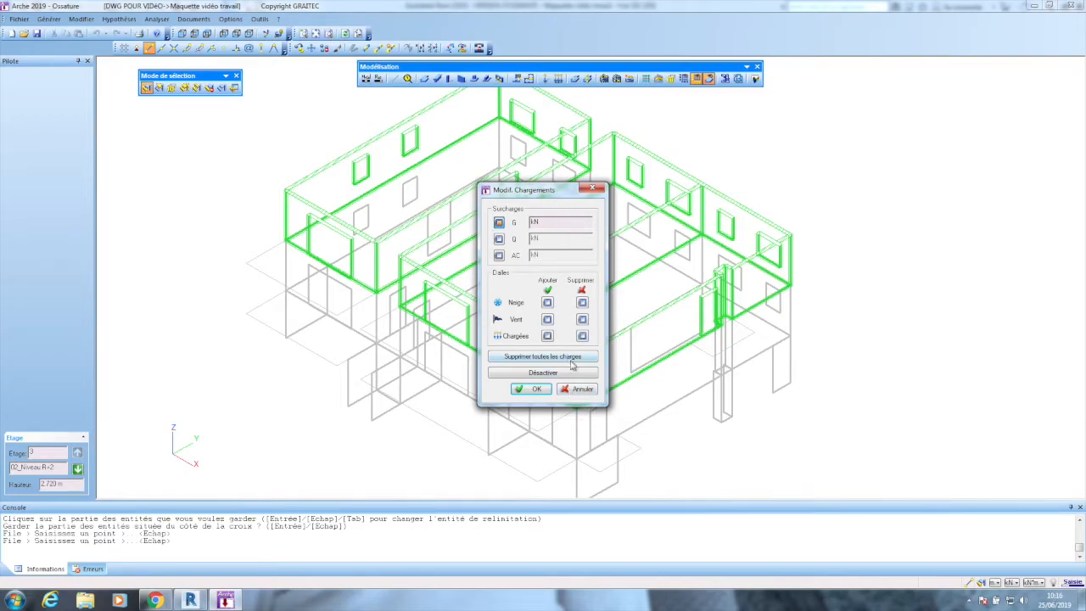
{"action": "key", "text": "Escape"}
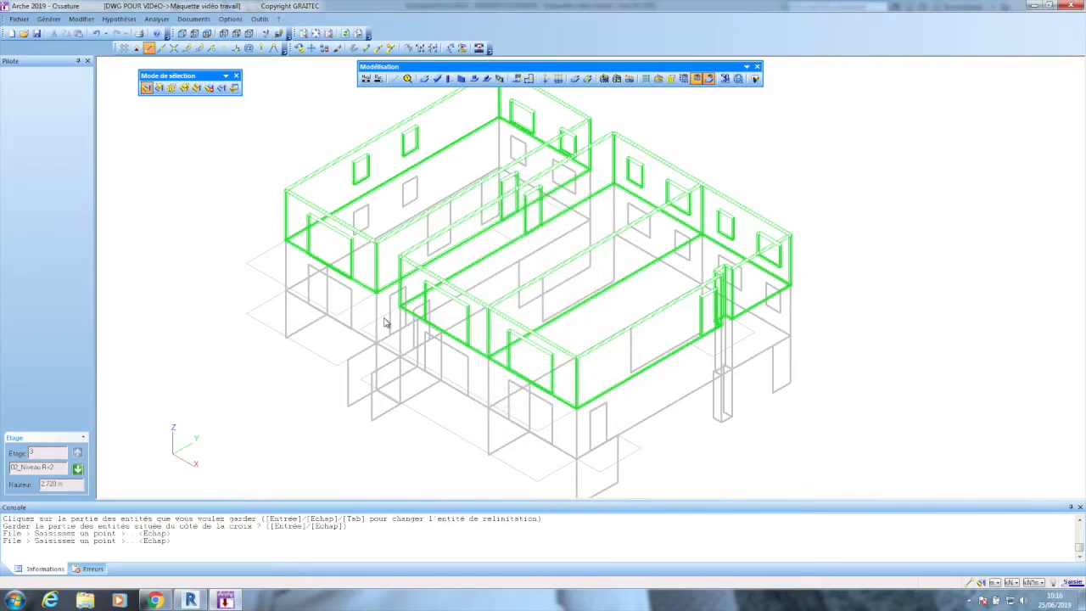
{"action": "key", "text": "Escape"}
Try to add a point load to the long front wall on storey 3
{"action": "left_click", "coordinate": [476, 308]}
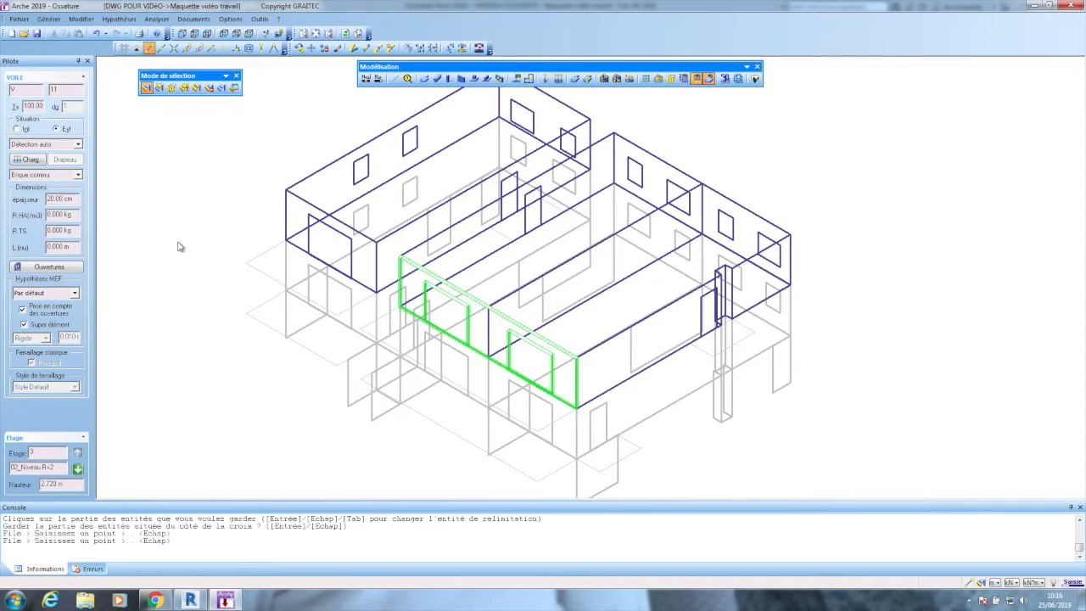
{"action": "left_click", "coordinate": [30, 160]}
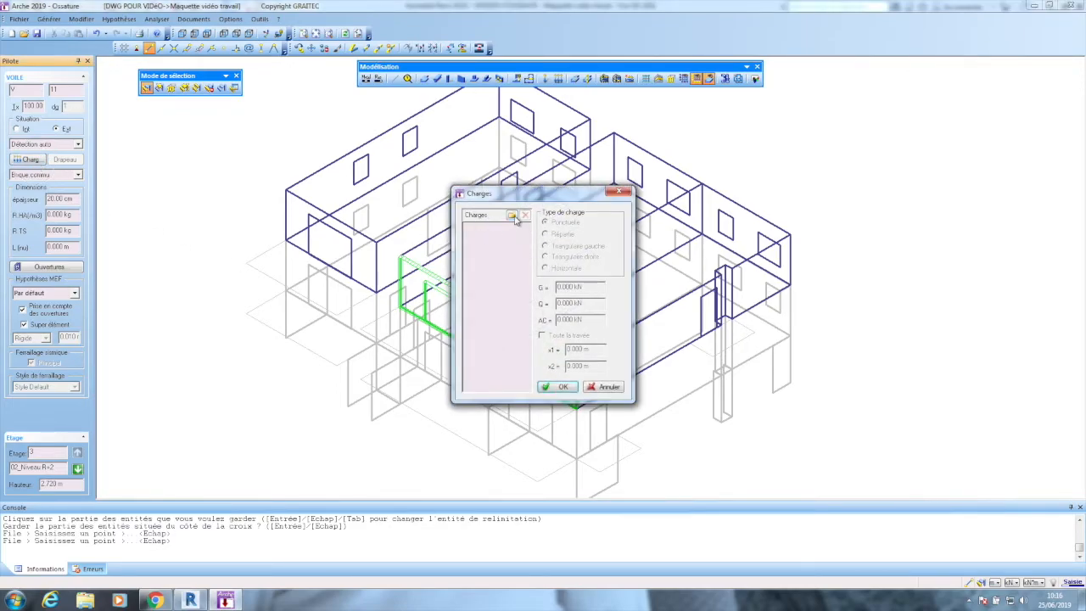
{"action": "left_click", "coordinate": [513, 217]}
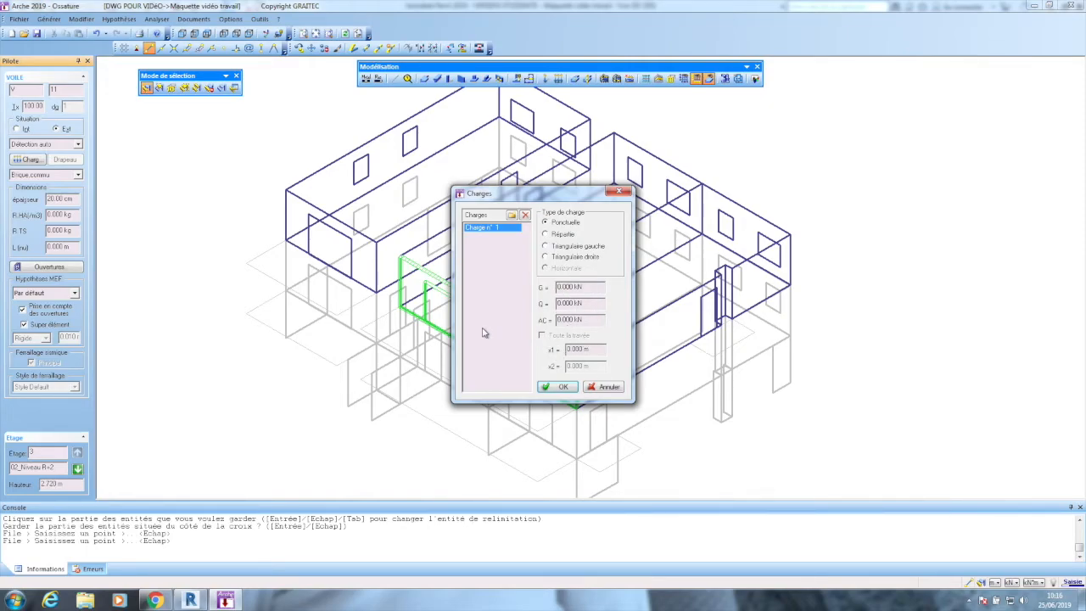
{"action": "left_click", "coordinate": [605, 388]}
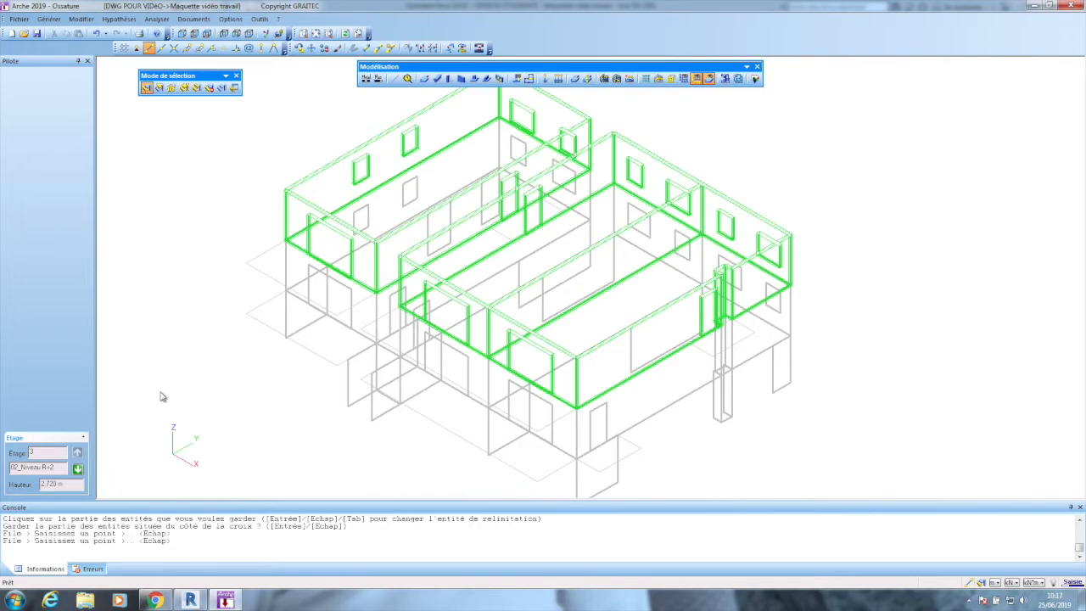
Go down to storey 1 and display only its elements in top view, with the slabs hidden and nothing selected
{"action": "left_click", "coordinate": [78, 469]}
{"action": "left_click", "coordinate": [78, 469]}
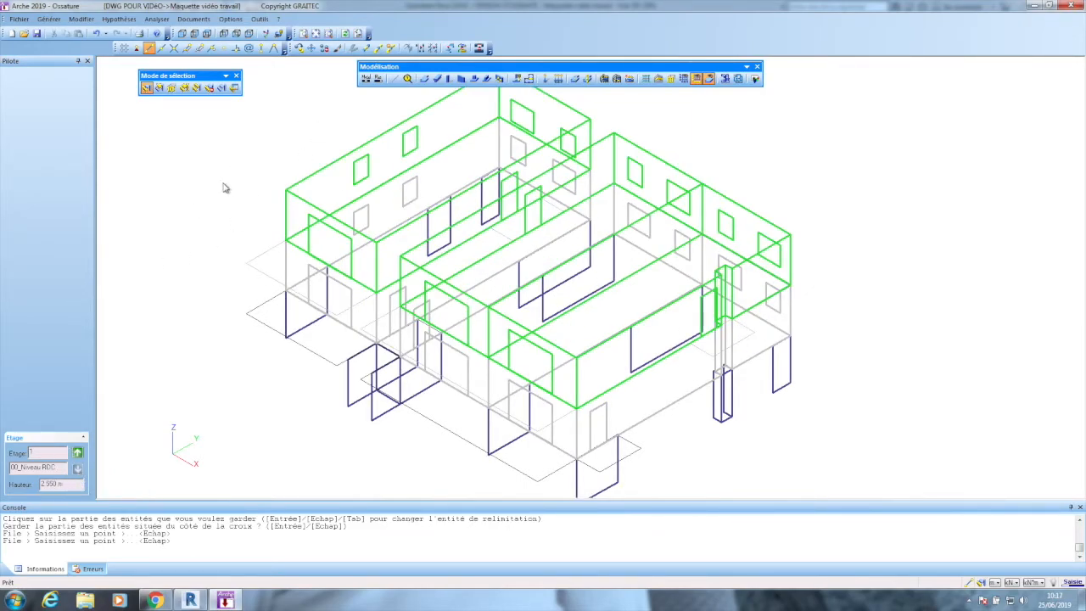
{"action": "left_click", "coordinate": [207, 33]}
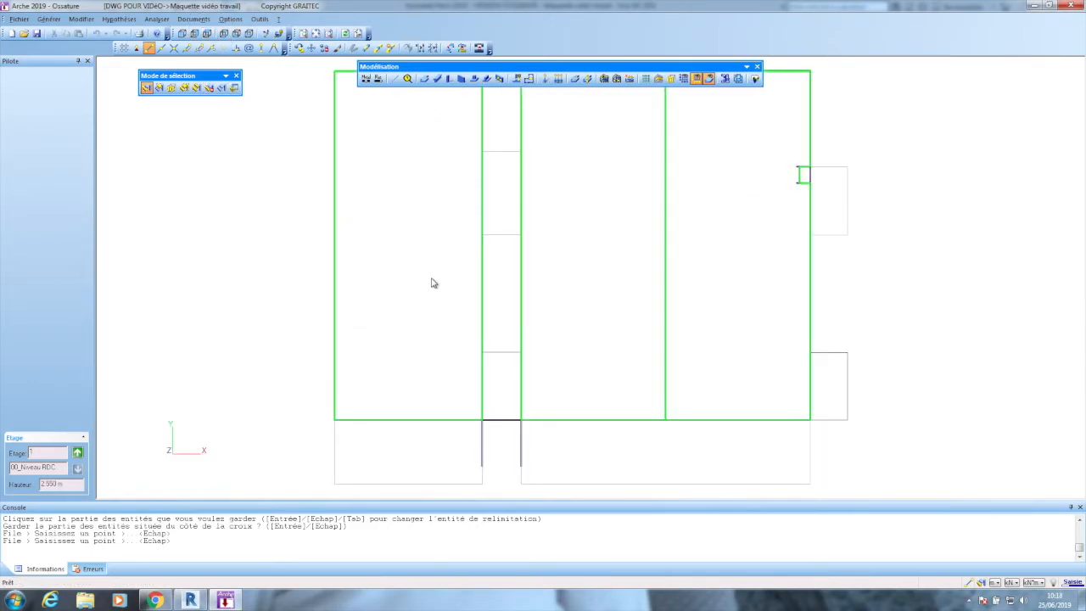
{"action": "left_click", "coordinate": [208, 340]}
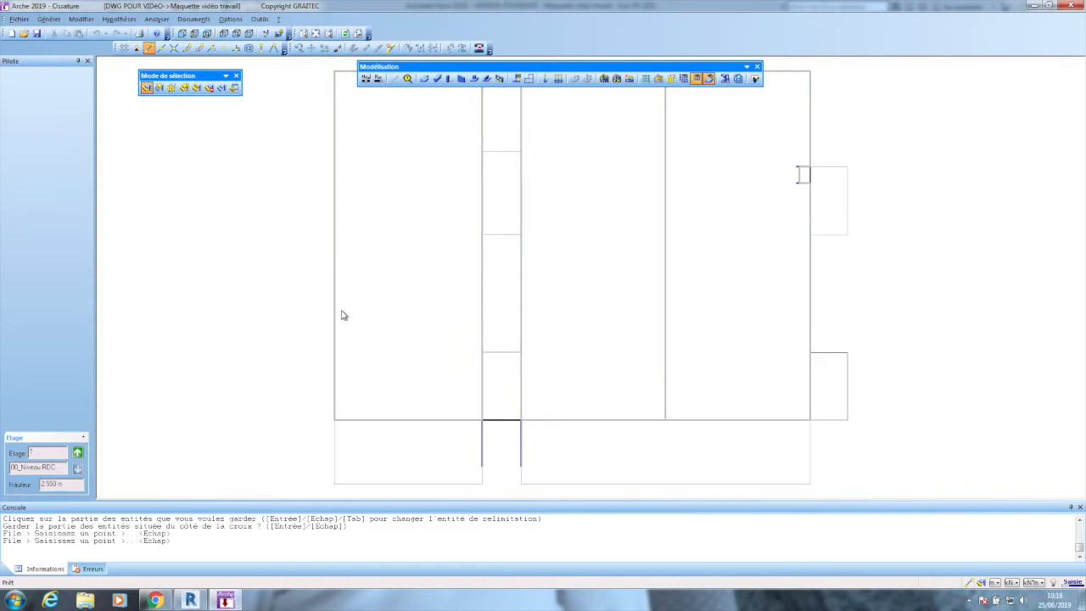
{"action": "left_click", "coordinate": [659, 78]}
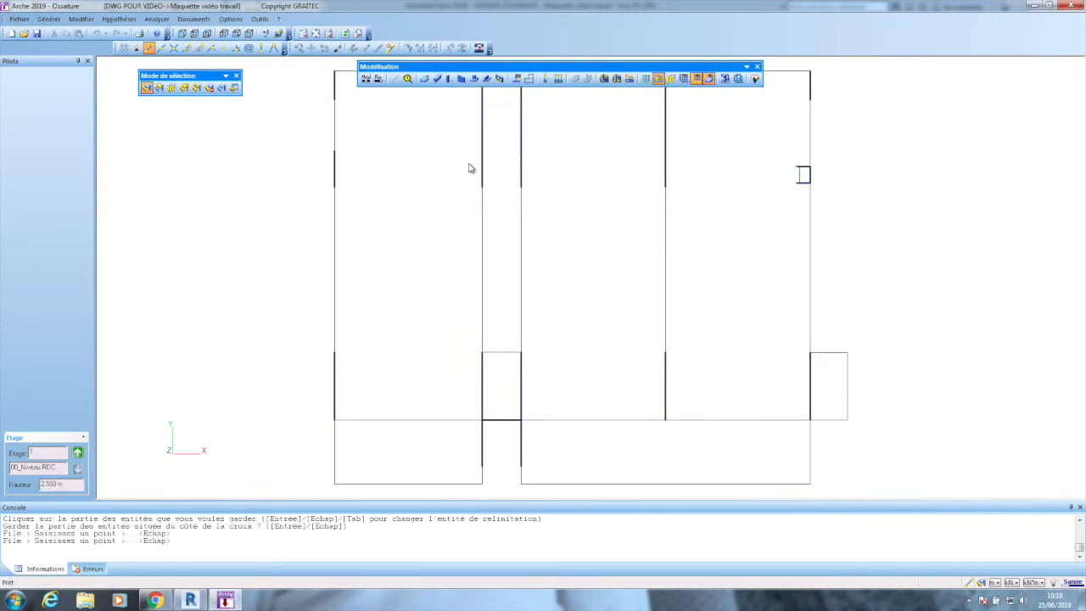
{"action": "scroll", "coordinate": [407, 274], "scroll_direction": "down", "scroll_amount": 1}
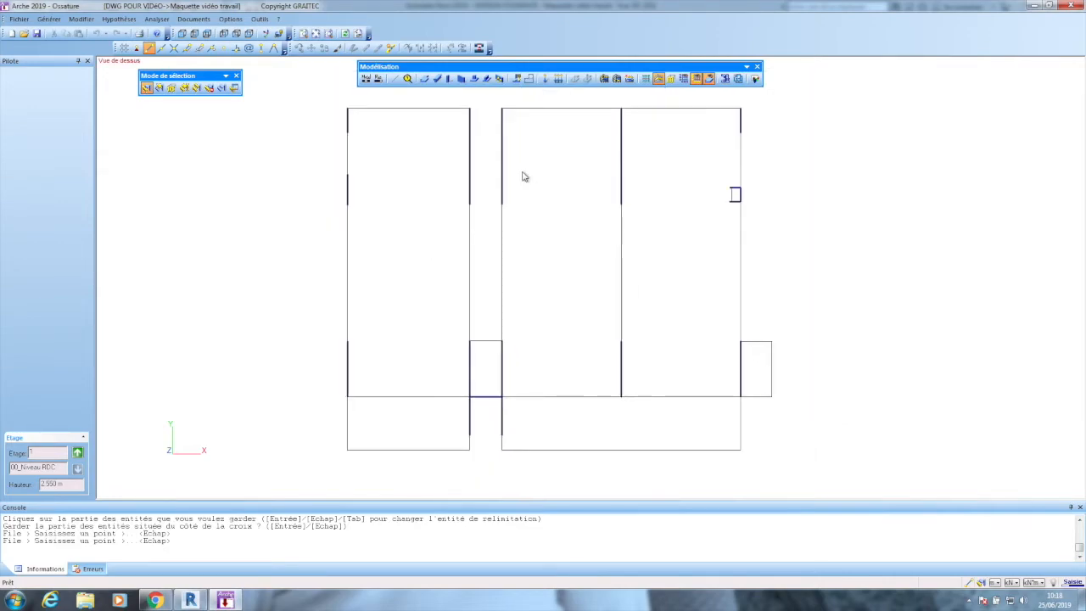
{"action": "left_click", "coordinate": [709, 80]}
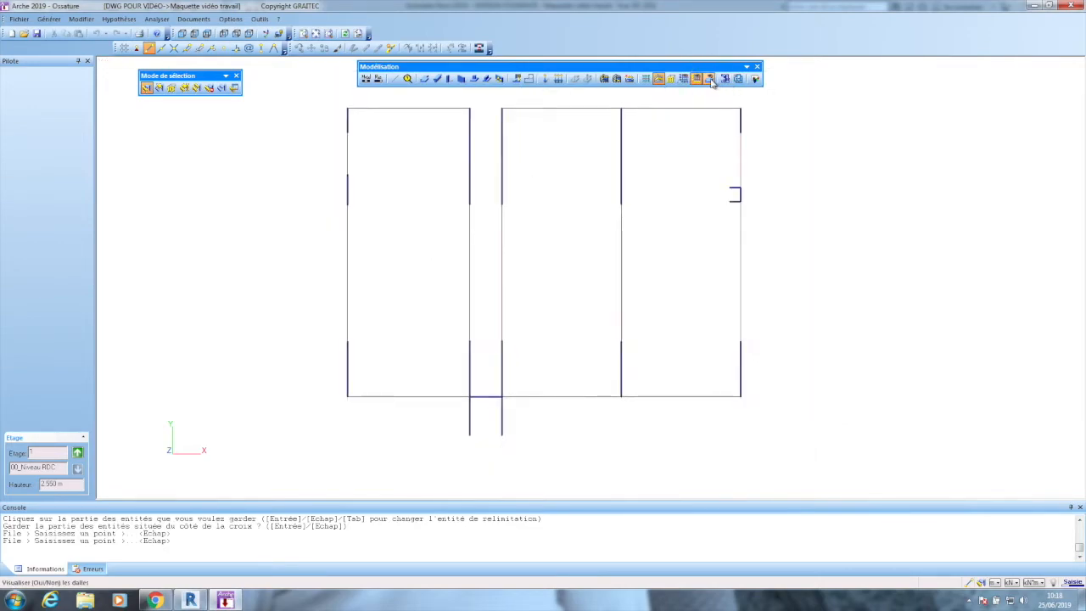
{"action": "scroll", "coordinate": [527, 315], "scroll_direction": "down", "scroll_amount": 3}
{"action": "scroll", "coordinate": [521, 153], "scroll_direction": "up", "scroll_amount": 3}
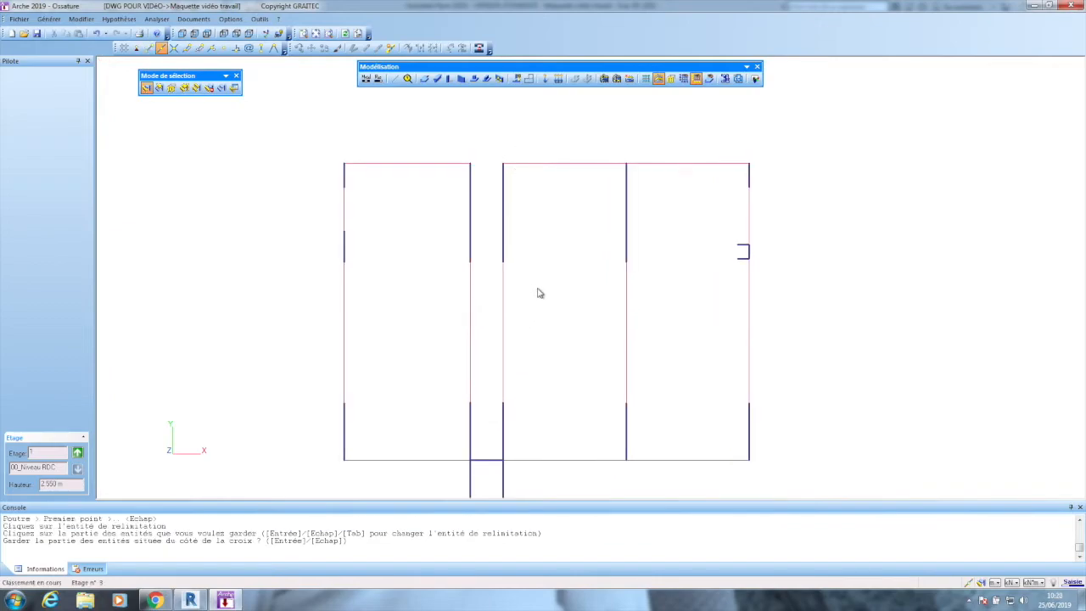
Examine where the storey 1 beam along the west side of the narrow central bay meets the adjoining wall
{"action": "left_click", "coordinate": [471, 321]}
{"action": "scroll", "coordinate": [468, 254], "scroll_direction": "up", "scroll_amount": 3}
{"action": "scroll", "coordinate": [473, 278], "scroll_direction": "up", "scroll_amount": 2}
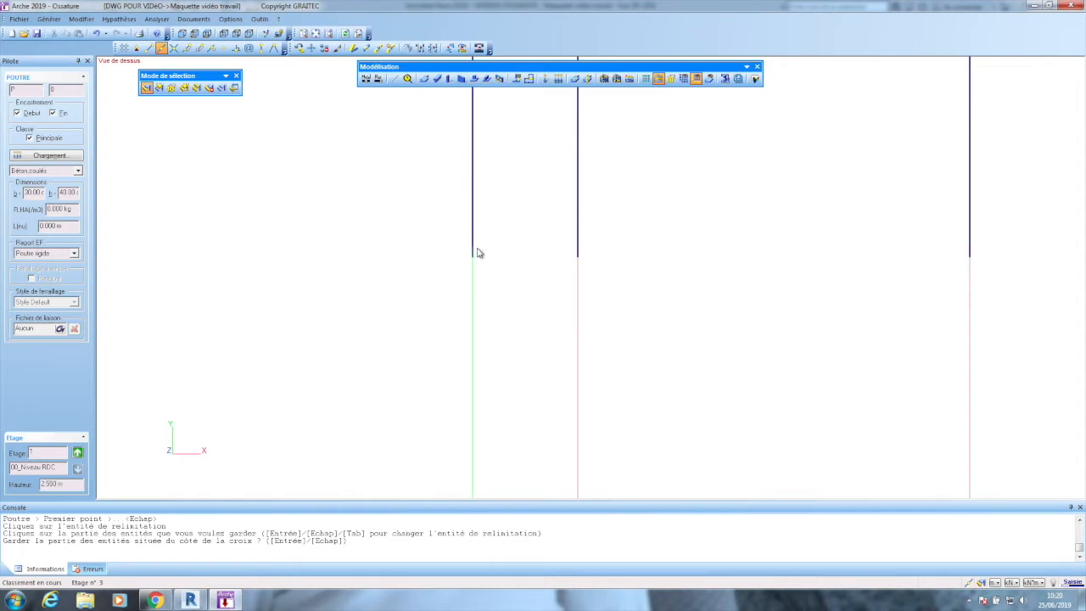
{"action": "scroll", "coordinate": [469, 256], "scroll_direction": "down", "scroll_amount": 5}
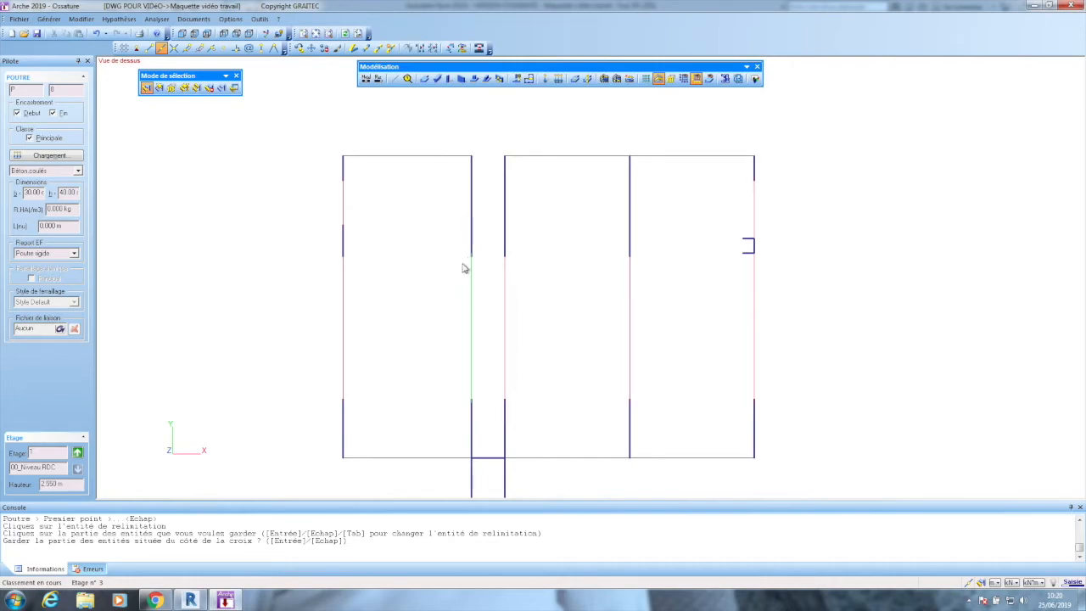
{"action": "scroll", "coordinate": [465, 268], "scroll_direction": "down", "scroll_amount": 2}
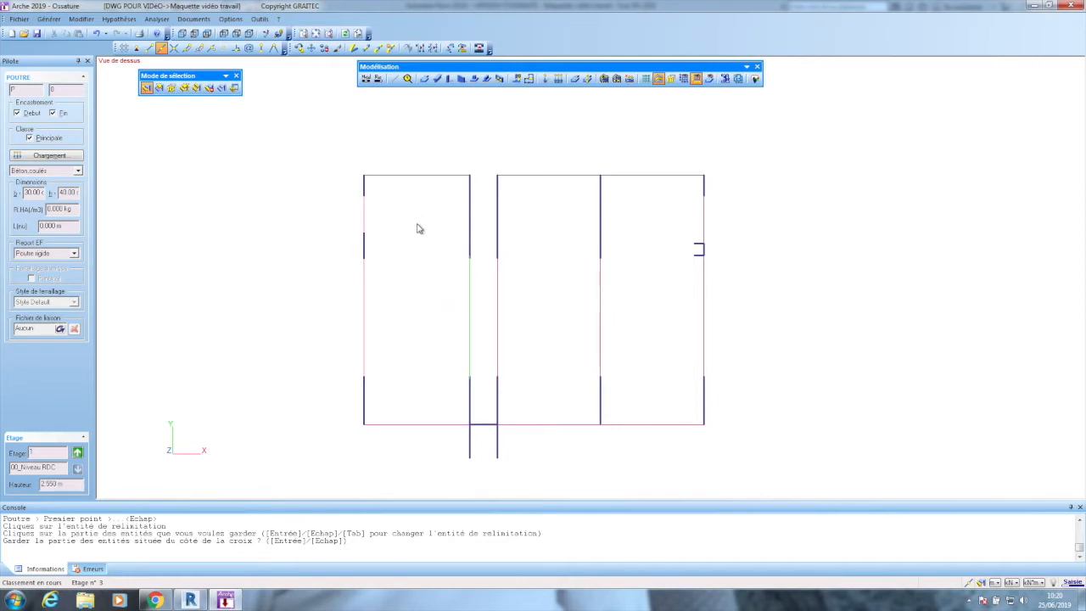
{"action": "left_click", "coordinate": [411, 250]}
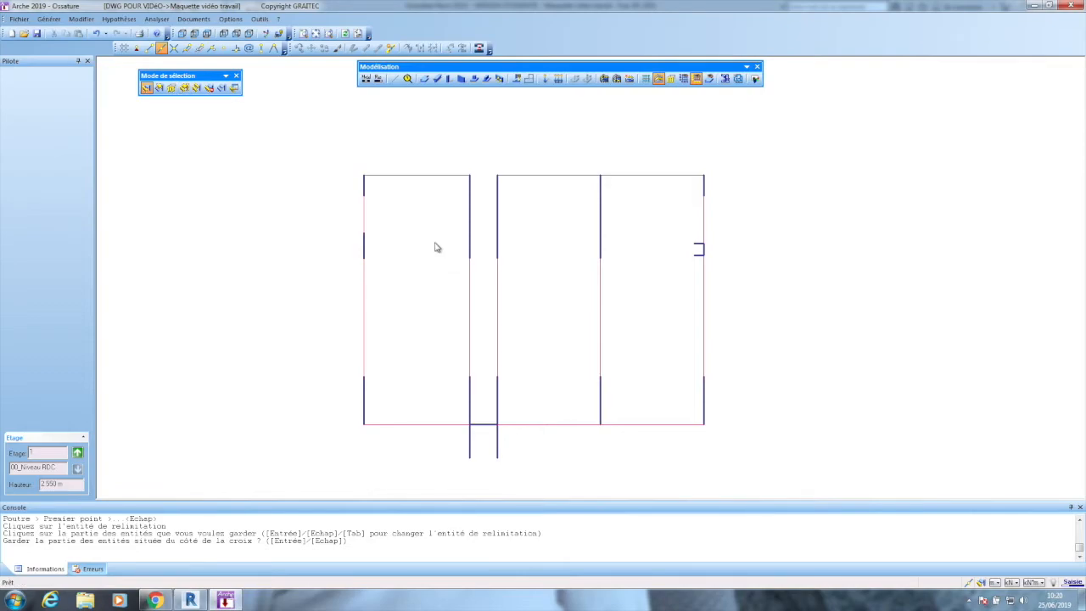
Select the beams of all storeys and automatically relimit the selected ones on storey 1
{"action": "left_click", "coordinate": [196, 87]}
{"action": "left_click", "coordinate": [466, 267]}
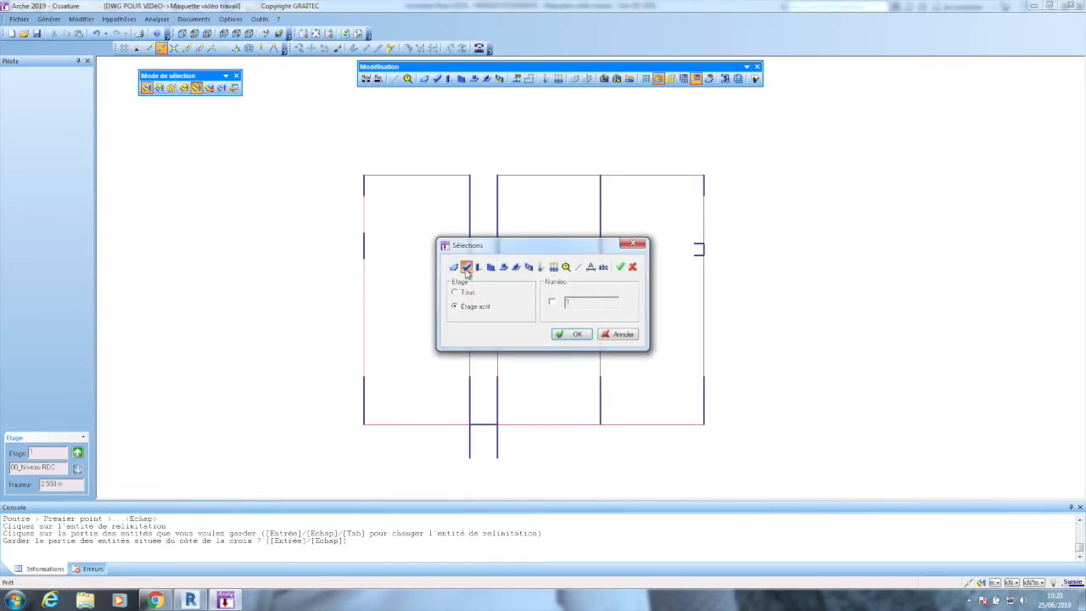
{"action": "left_click", "coordinate": [456, 294]}
{"action": "left_click", "coordinate": [572, 333]}
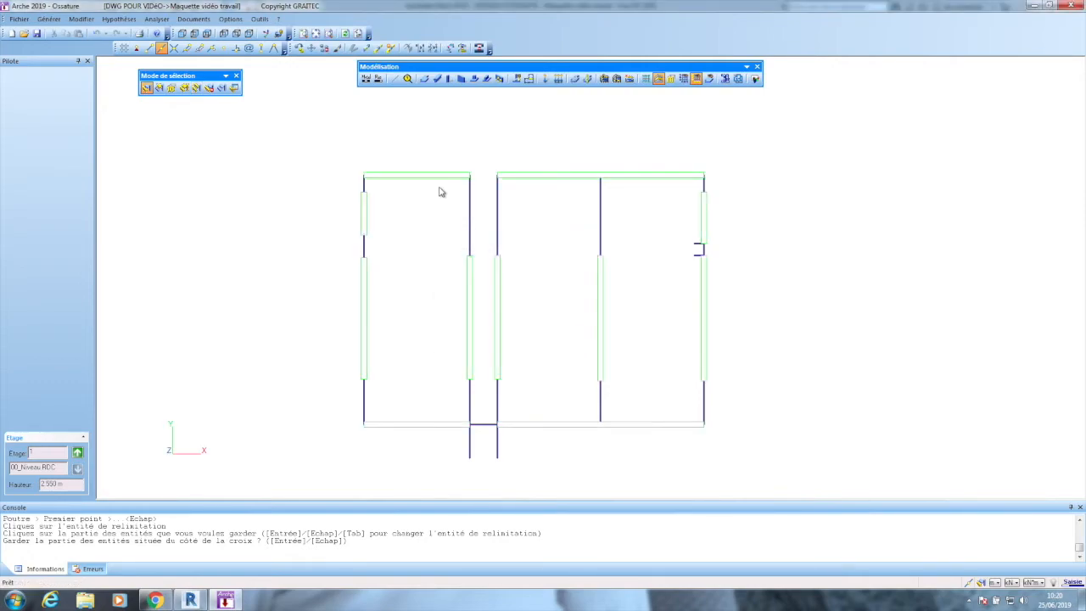
{"action": "left_click", "coordinate": [390, 48]}
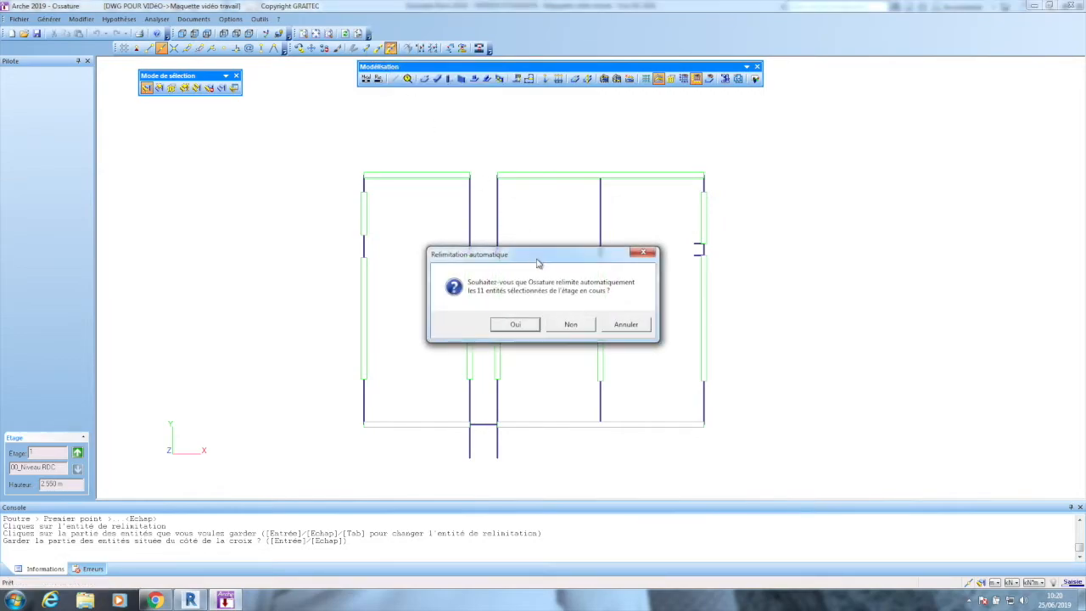
{"action": "left_click", "coordinate": [517, 325]}
Inspect the relimited end of the beam west of the narrow central bay at its junction with the wall
{"action": "scroll", "coordinate": [469, 260], "scroll_direction": "up", "scroll_amount": 3}
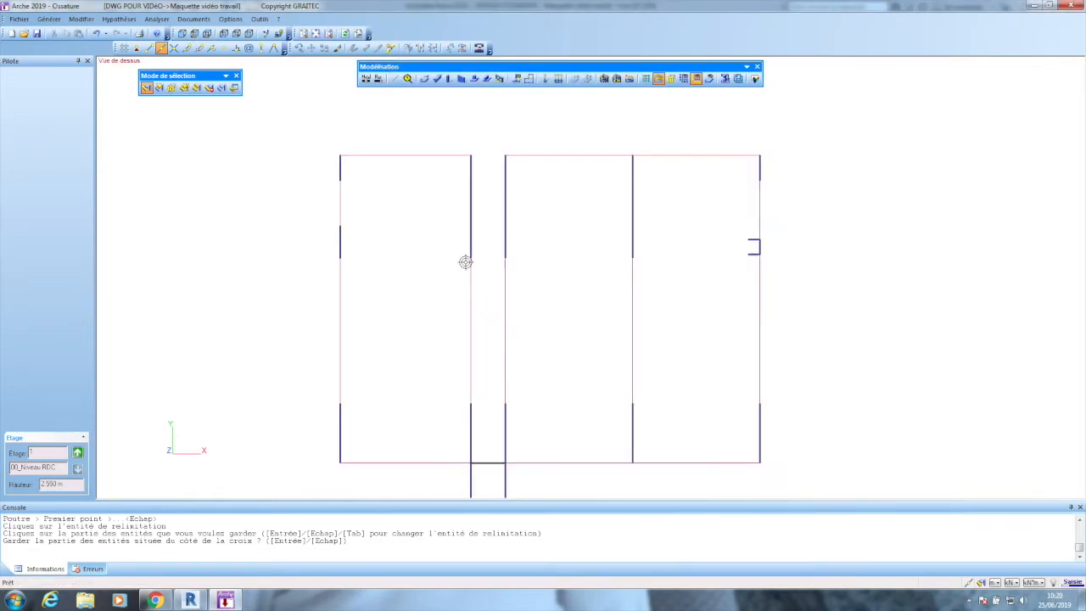
{"action": "left_click", "coordinate": [472, 267]}
{"action": "scroll", "coordinate": [472, 257], "scroll_direction": "up", "scroll_amount": 3}
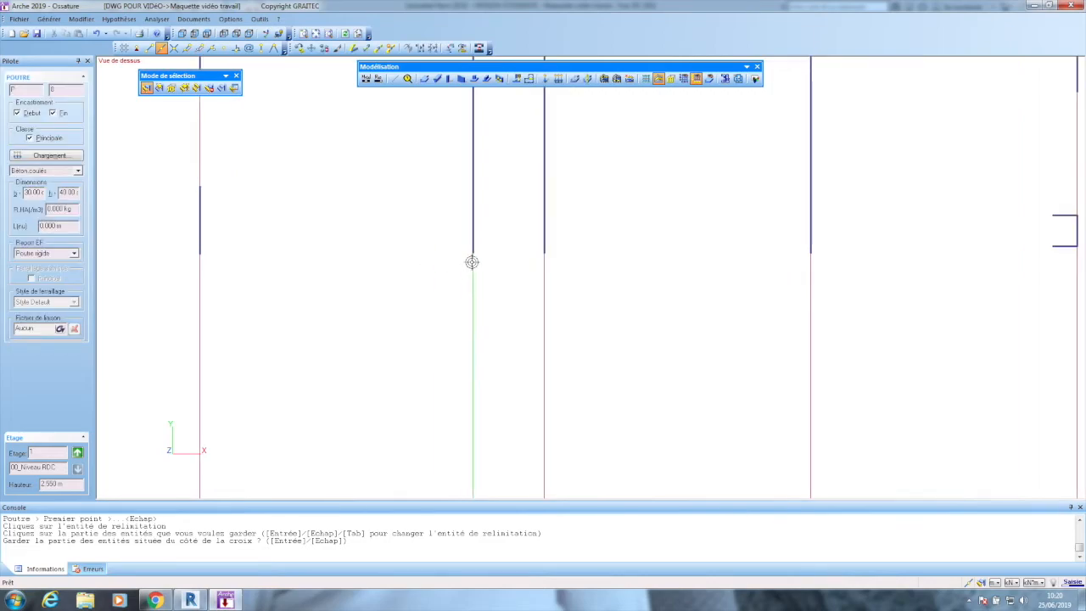
{"action": "scroll", "coordinate": [483, 249], "scroll_direction": "up", "scroll_amount": 3}
{"action": "scroll", "coordinate": [464, 266], "scroll_direction": "down", "scroll_amount": 3}
{"action": "scroll", "coordinate": [464, 266], "scroll_direction": "down", "scroll_amount": 5}
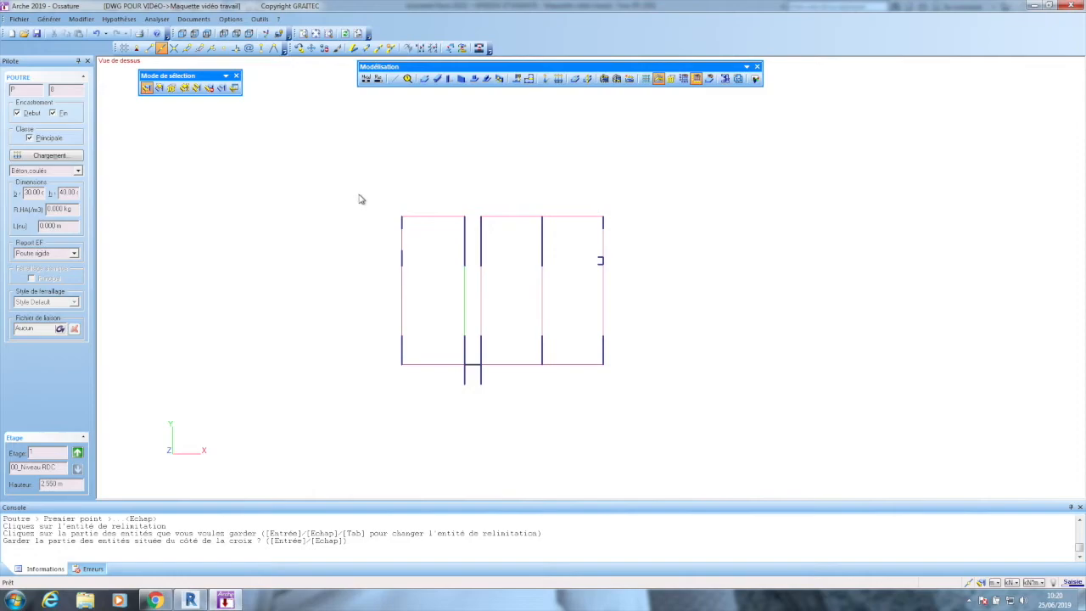
{"action": "key", "text": "Escape"}
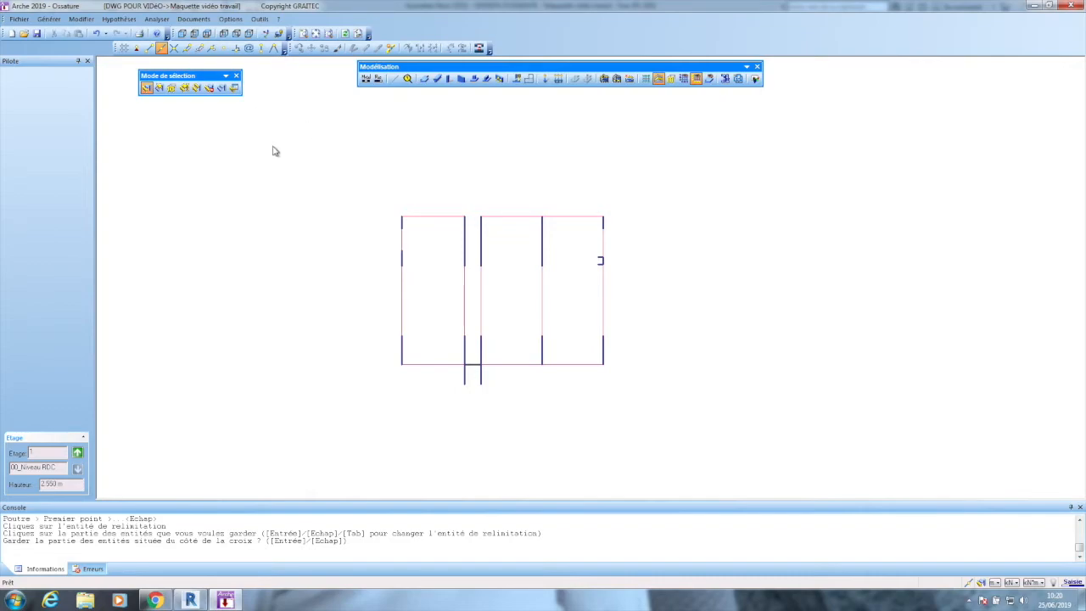
Run the input verification (Saisie) on the model and dismiss its summary
{"action": "left_click", "coordinate": [156, 19]}
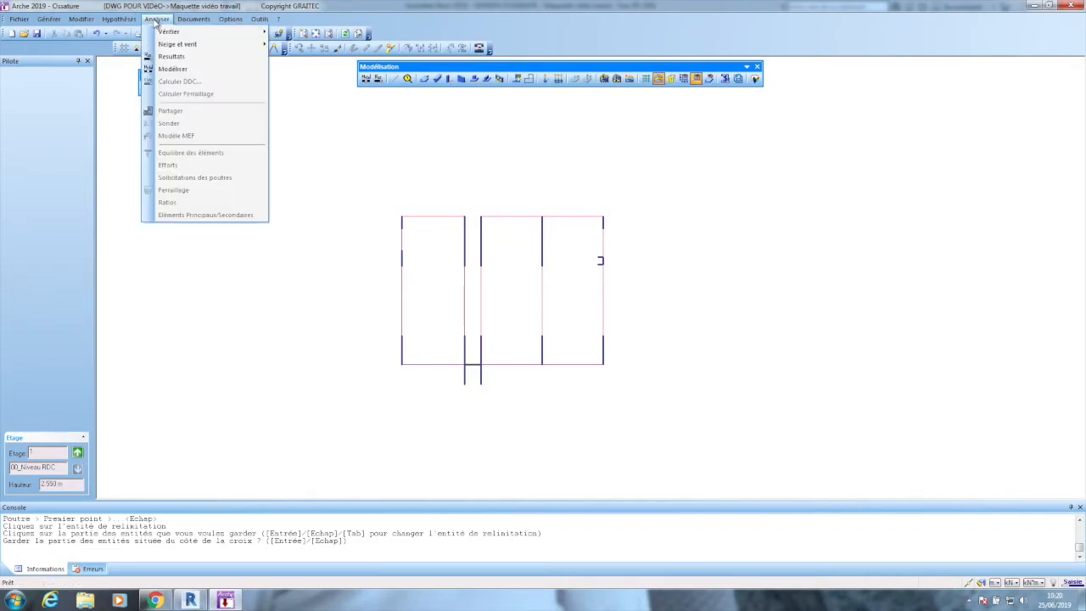
{"action": "mouse_move", "coordinate": [159, 26]}
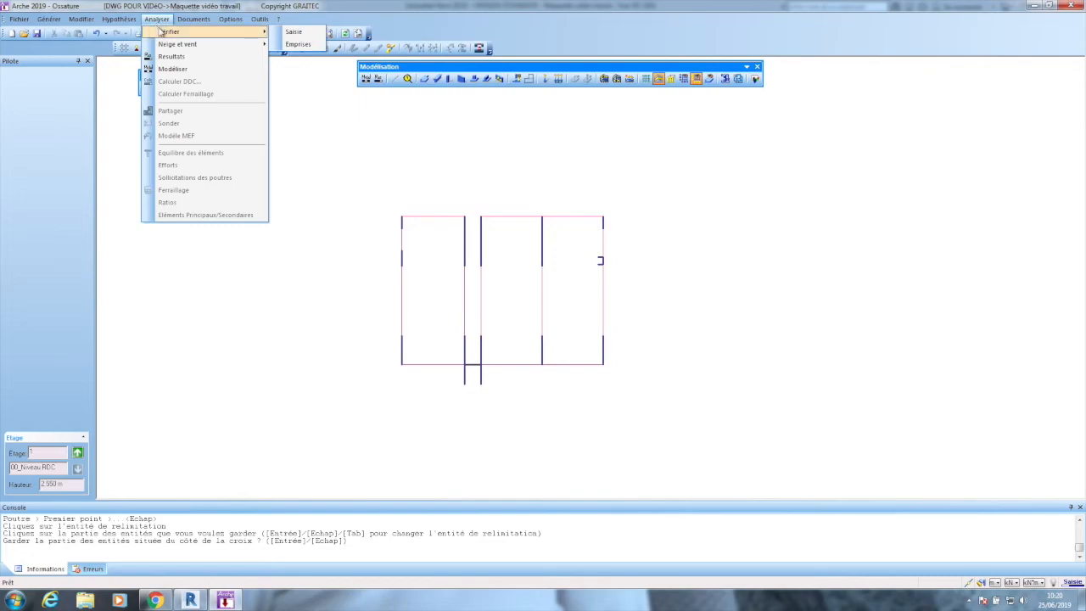
{"action": "left_click", "coordinate": [291, 32]}
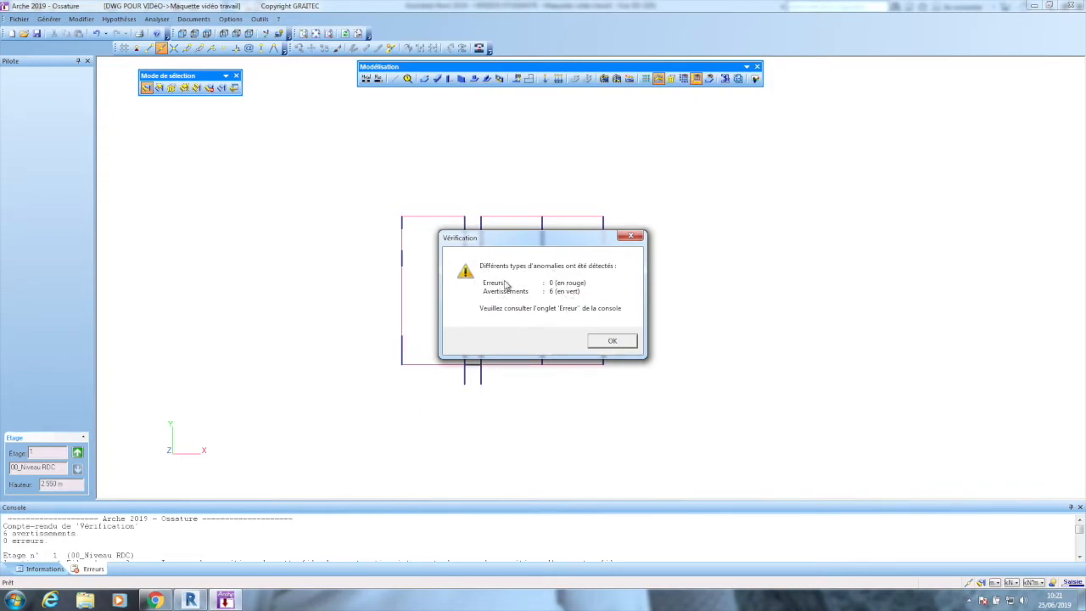
{"action": "left_click", "coordinate": [614, 341]}
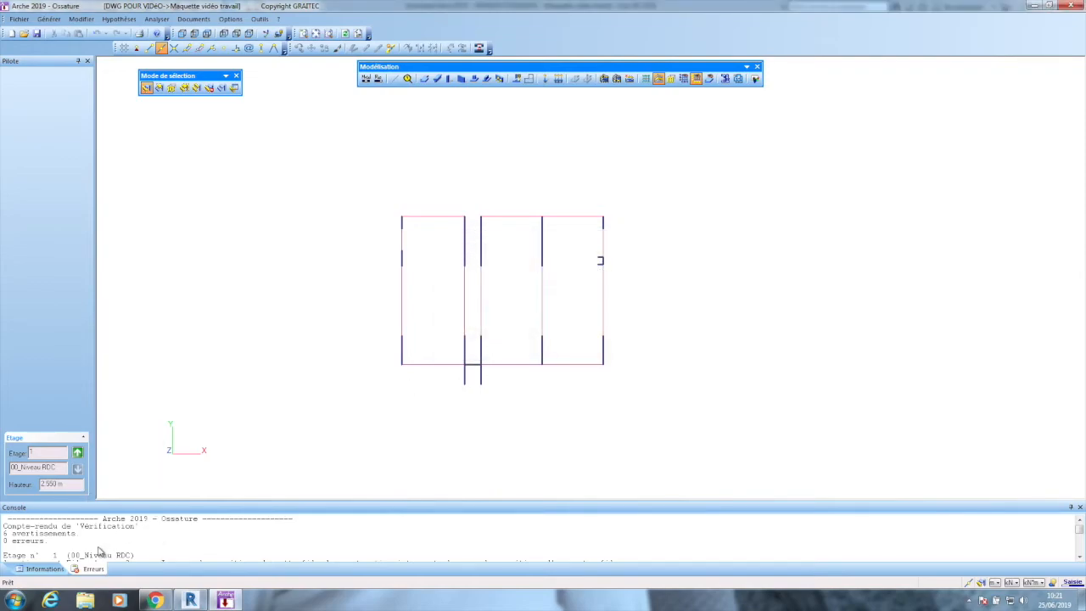
Read through the verification report's warnings for each storey in the console
{"action": "scroll", "coordinate": [166, 510], "scroll_direction": "up", "scroll_amount": 1}
{"action": "left_click", "coordinate": [153, 535]}
{"action": "scroll", "coordinate": [153, 537], "scroll_direction": "down", "scroll_amount": 2}
{"action": "scroll", "coordinate": [153, 536], "scroll_direction": "down", "scroll_amount": 1}
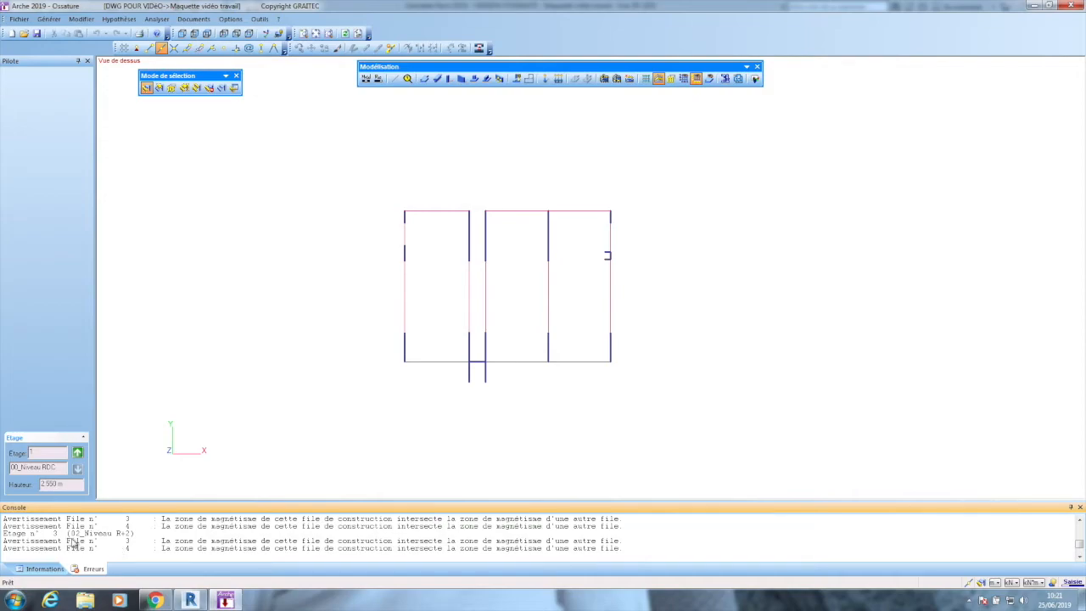
{"action": "scroll", "coordinate": [56, 541], "scroll_direction": "up", "scroll_amount": 1}
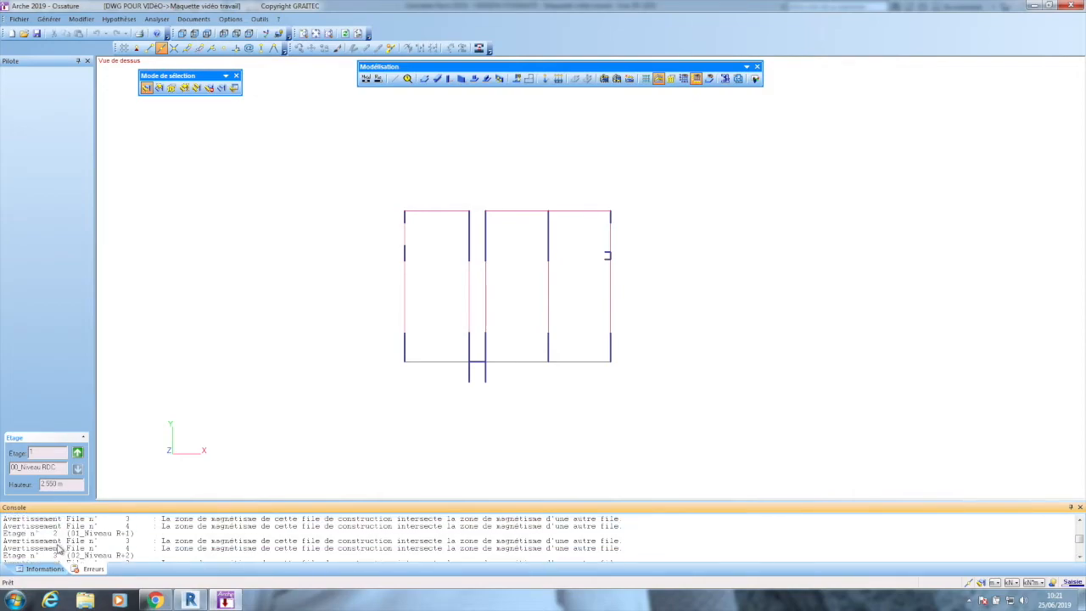
{"action": "scroll", "coordinate": [60, 549], "scroll_direction": "up", "scroll_amount": 1}
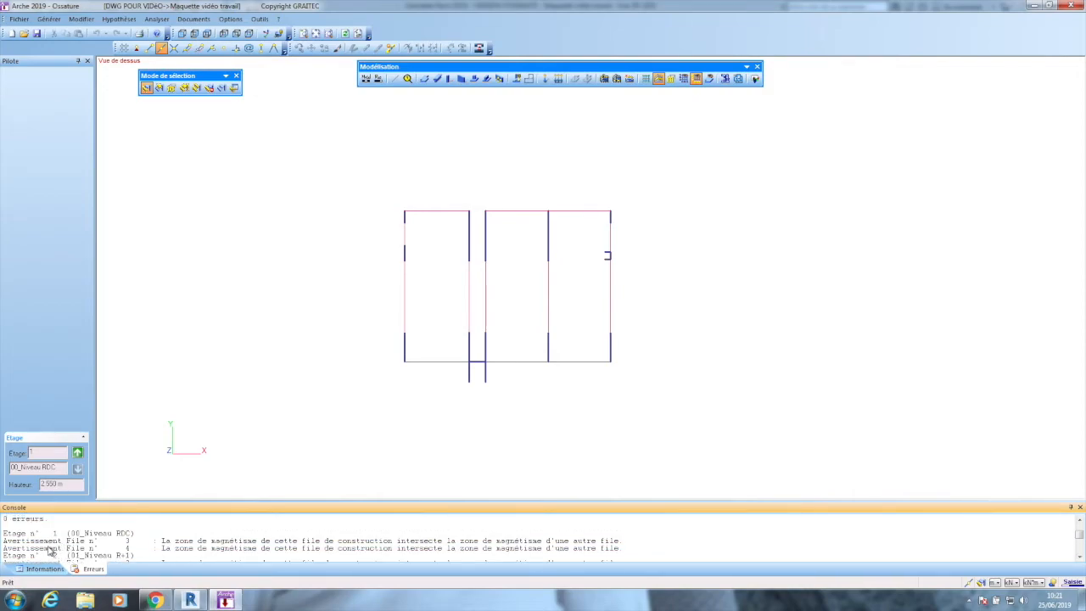
Review the console warnings about intersecting construction-line magnetism zones on storeys 1 to 3
{"action": "scroll", "coordinate": [75, 536], "scroll_direction": "down", "scroll_amount": 1}
{"action": "scroll", "coordinate": [65, 543], "scroll_direction": "up", "scroll_amount": 2}
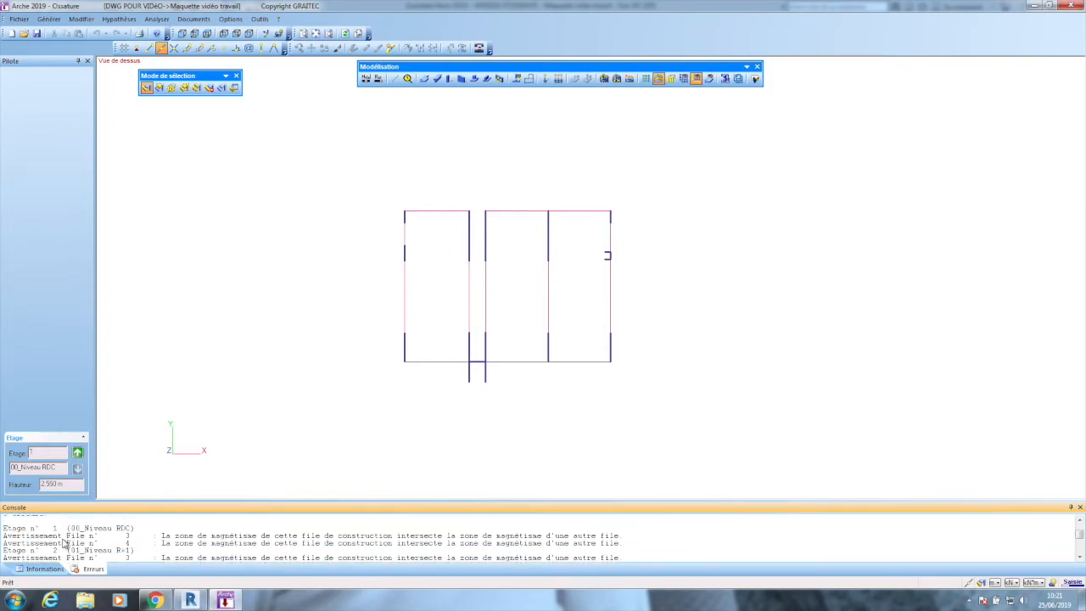
{"action": "scroll", "coordinate": [63, 526], "scroll_direction": "down", "scroll_amount": 2}
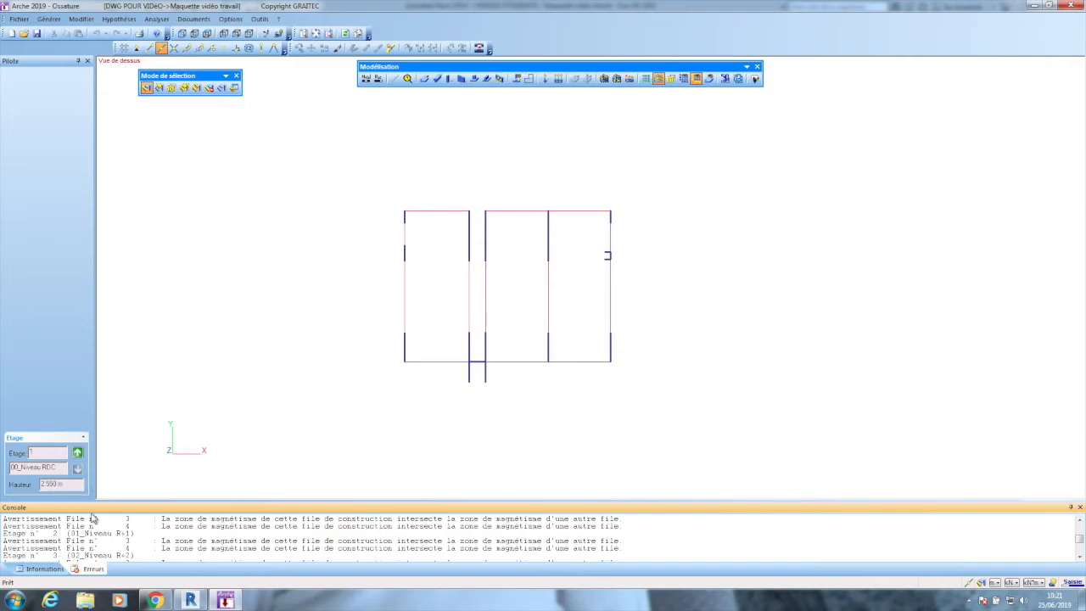
{"action": "scroll", "coordinate": [126, 528], "scroll_direction": "down", "scroll_amount": 1}
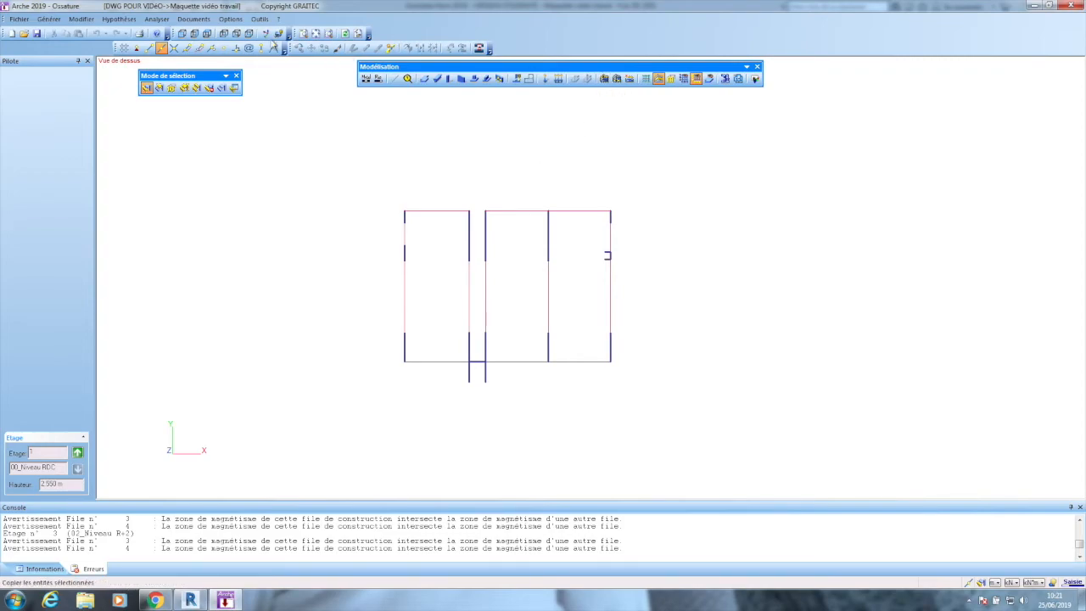
Show the other storeys in the SW perspective and generate automatic footings for storey 1, accepting the deletion of its existing footings
{"action": "left_click", "coordinate": [207, 34]}
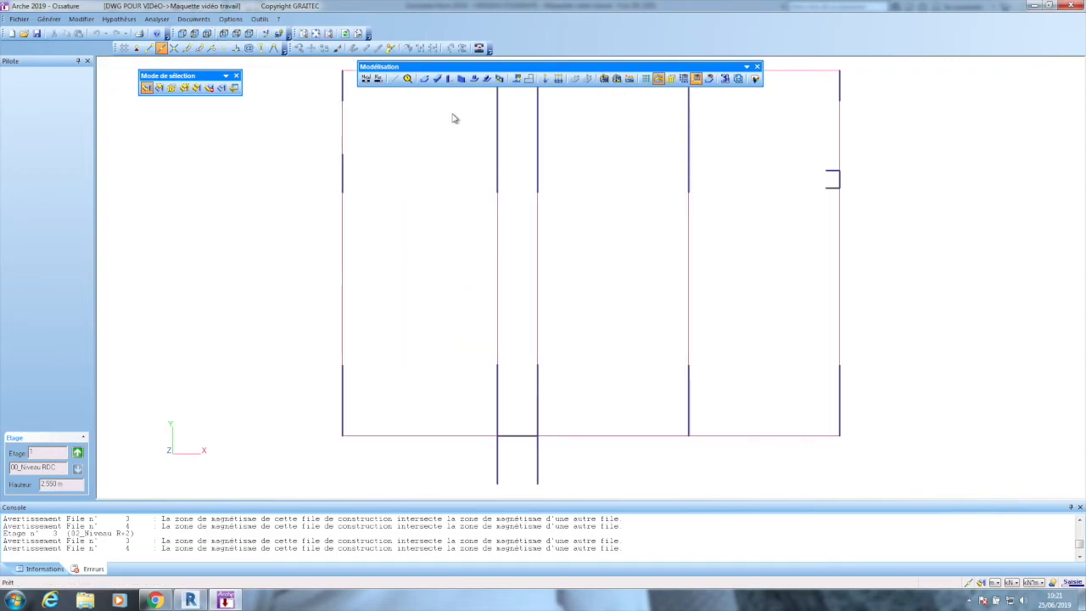
{"action": "left_click", "coordinate": [249, 34]}
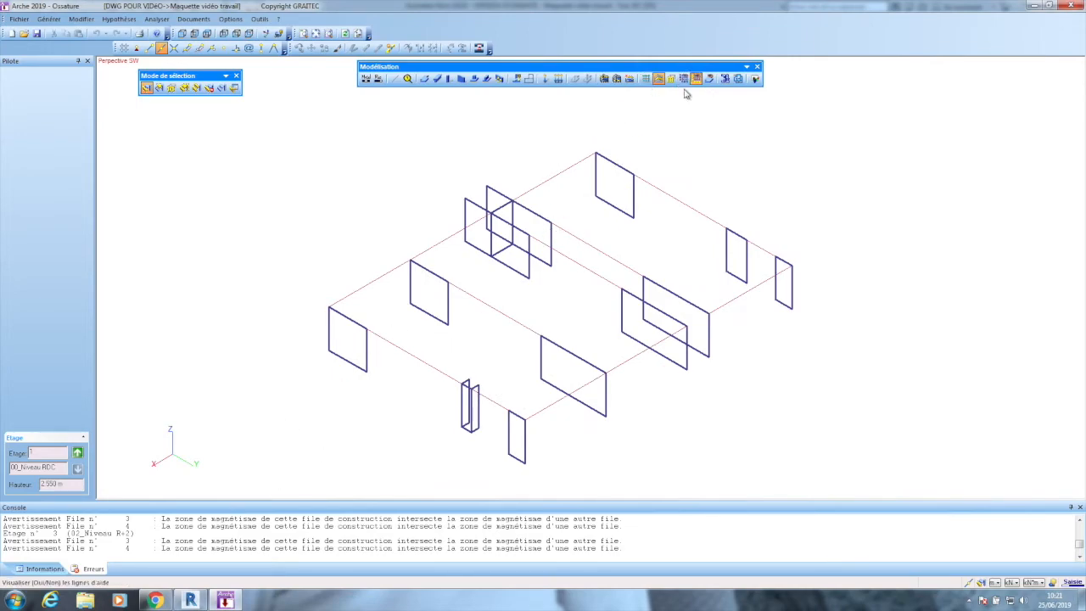
{"action": "left_click", "coordinate": [657, 78]}
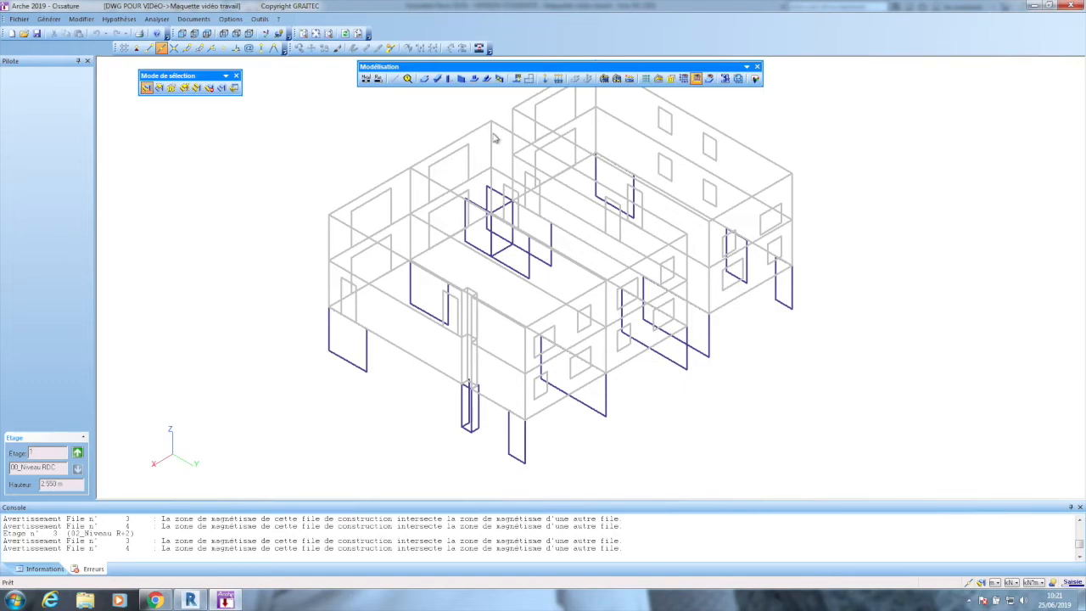
{"action": "left_click", "coordinate": [516, 79]}
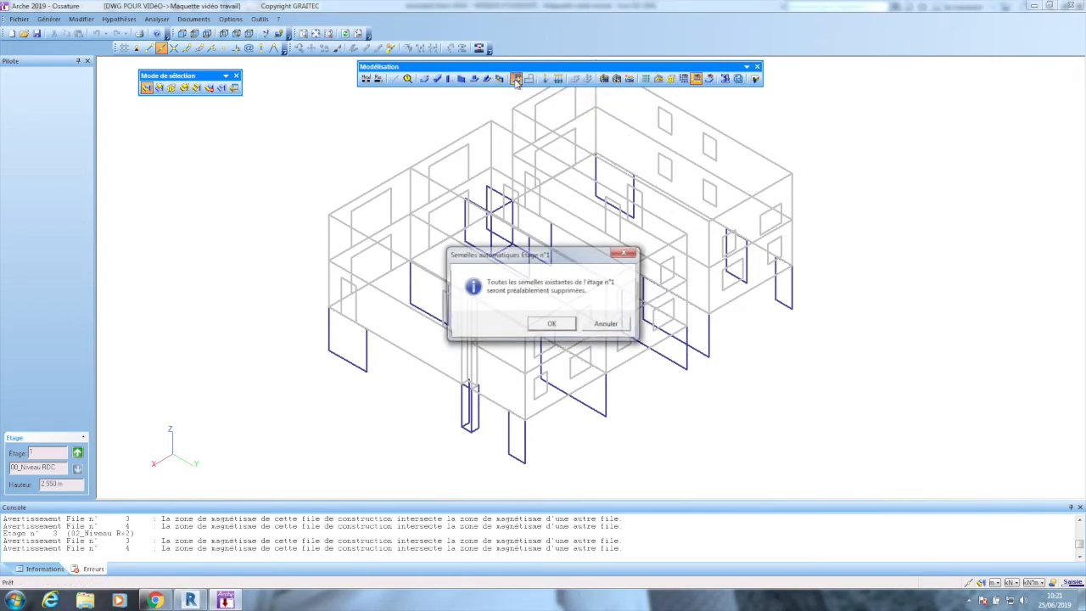
{"action": "left_click", "coordinate": [552, 325]}
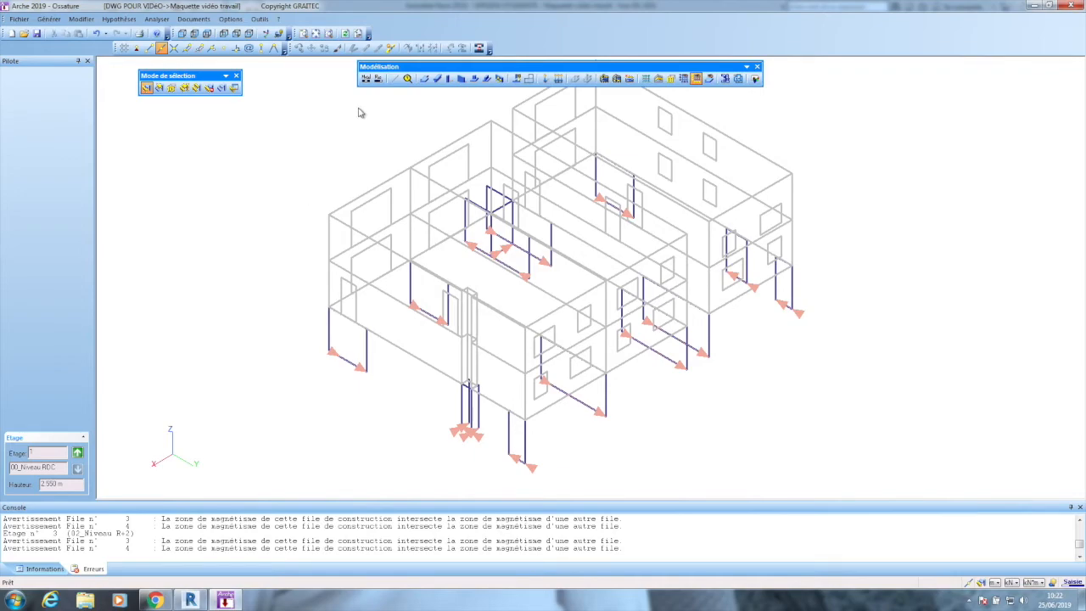
Run the modelling to take the structure into analysis mode and dismiss the Expertise summary
{"action": "left_click", "coordinate": [366, 79]}
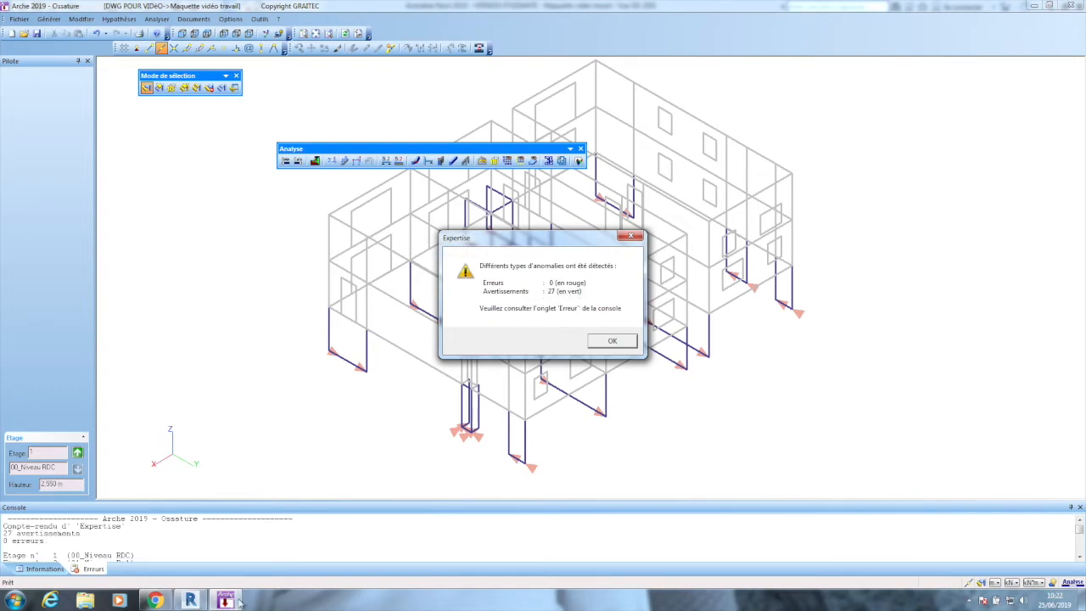
{"action": "left_click", "coordinate": [113, 543]}
{"action": "left_click", "coordinate": [610, 342]}
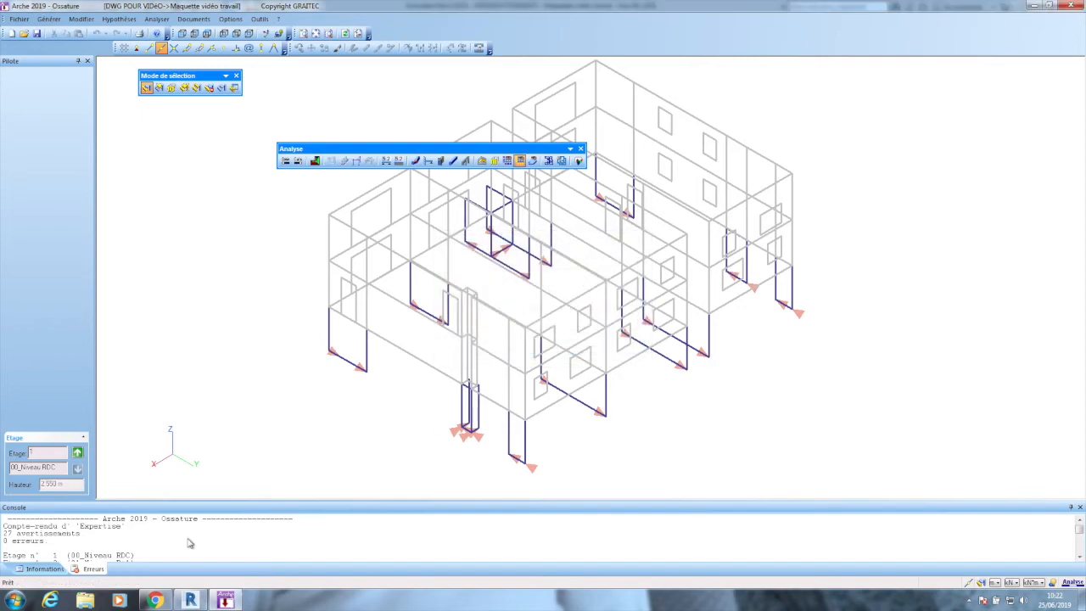
Read the Expertise report's wall warnings for storey 3 in the console and return to the start of the report
{"action": "left_click", "coordinate": [133, 540]}
{"action": "scroll", "coordinate": [132, 550], "scroll_direction": "down", "scroll_amount": 3}
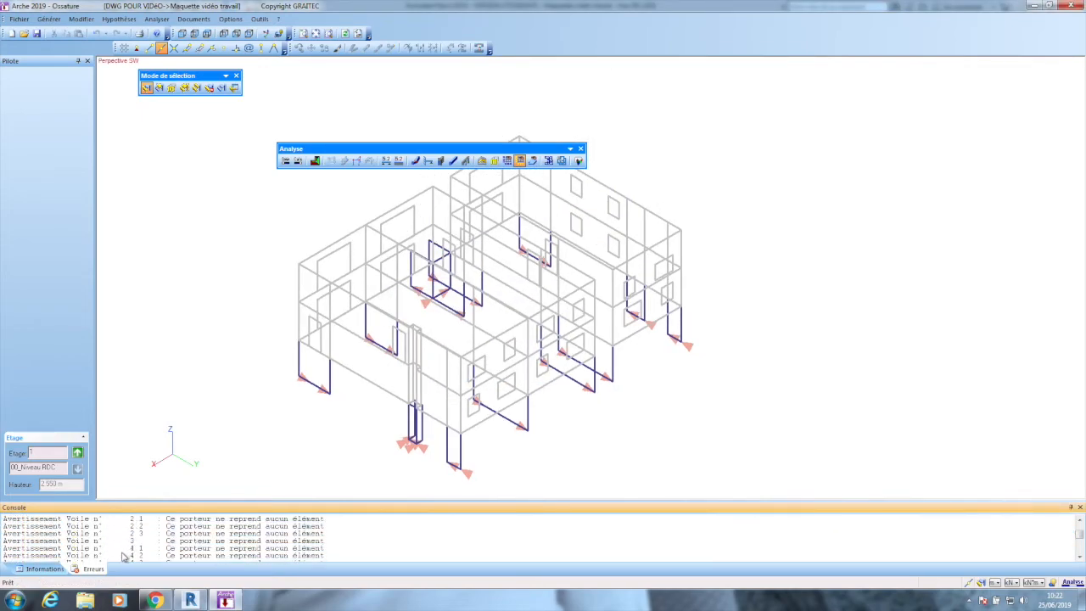
{"action": "scroll", "coordinate": [127, 551], "scroll_direction": "up", "scroll_amount": 3}
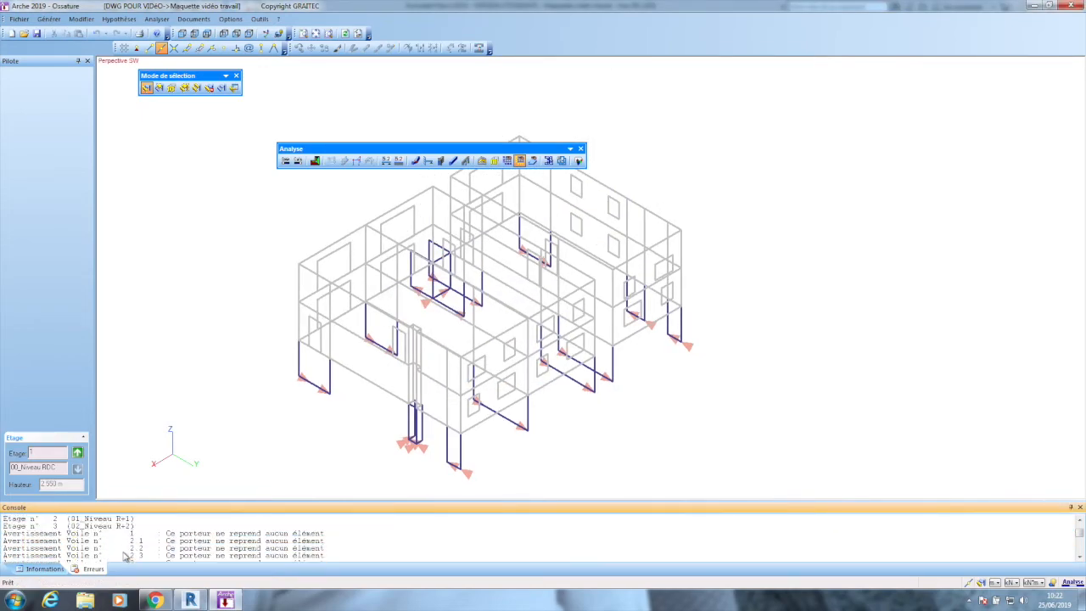
{"action": "left_click", "coordinate": [151, 534]}
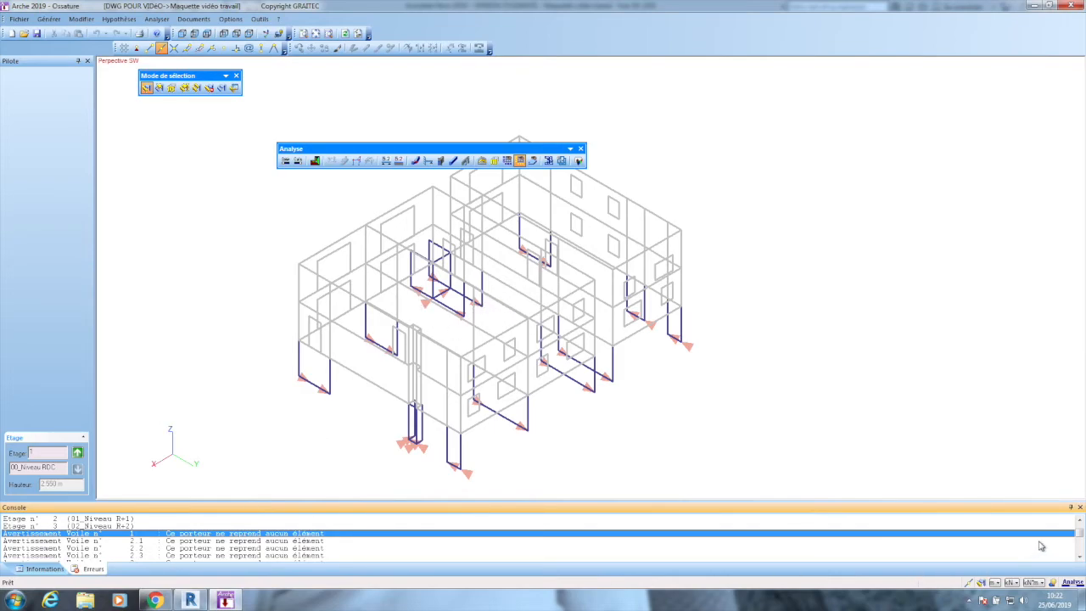
{"action": "mouse_move", "coordinate": [1080, 535]}
{"action": "left_mouse_down"}
{"action": "mouse_move", "coordinate": [1080, 549]}
{"action": "mouse_move", "coordinate": [1079, 527]}
{"action": "left_mouse_up"}
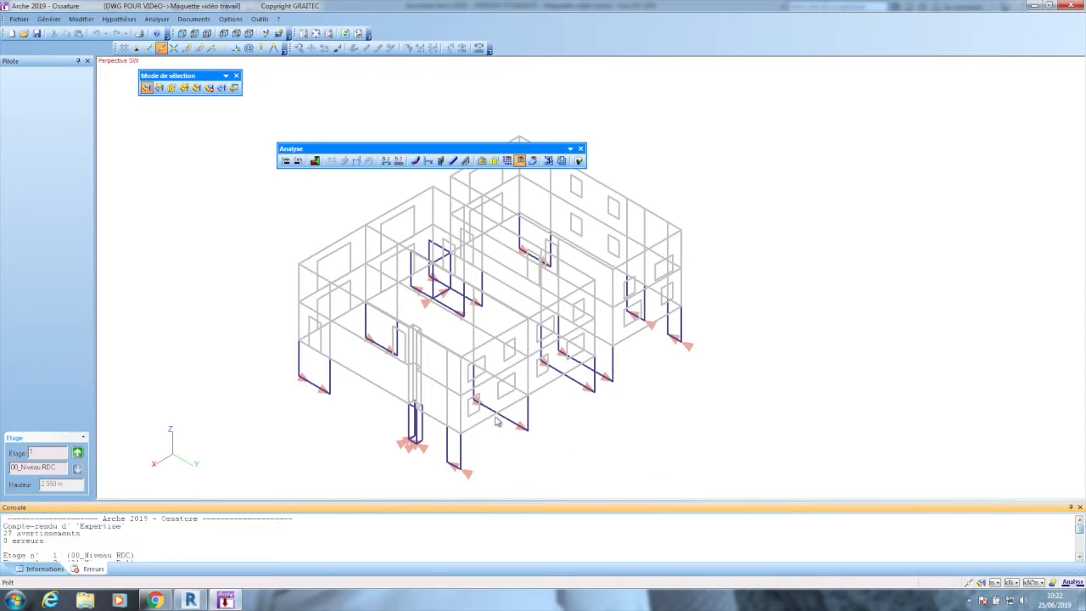
Display the slab rupture lines on storey 2 (Niveau R+1) with the other storeys hidden
{"action": "left_click", "coordinate": [78, 453]}
{"action": "left_click", "coordinate": [78, 453]}
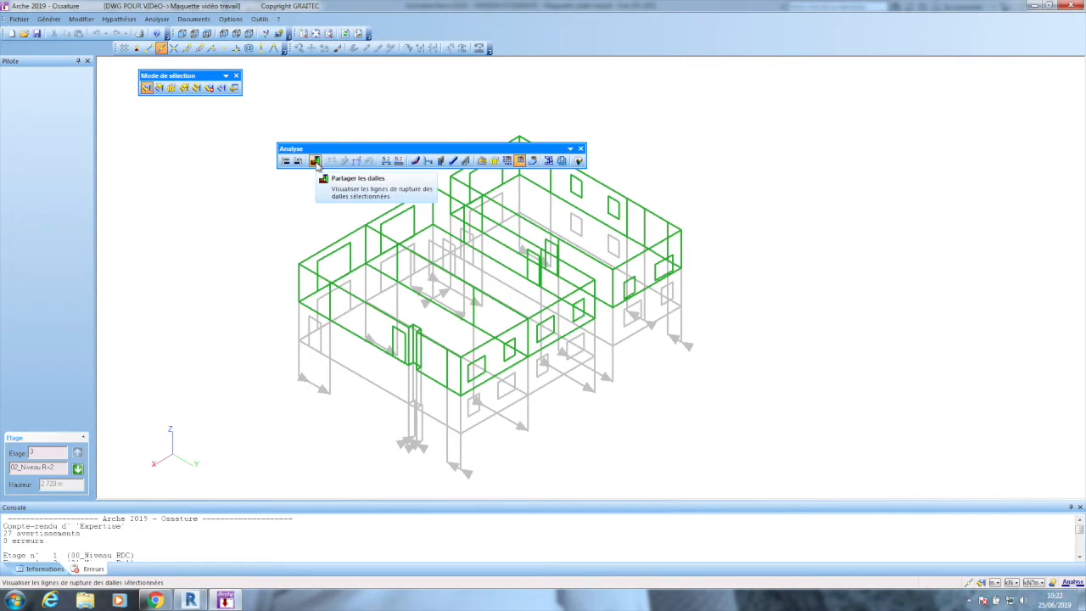
{"action": "left_click", "coordinate": [77, 470]}
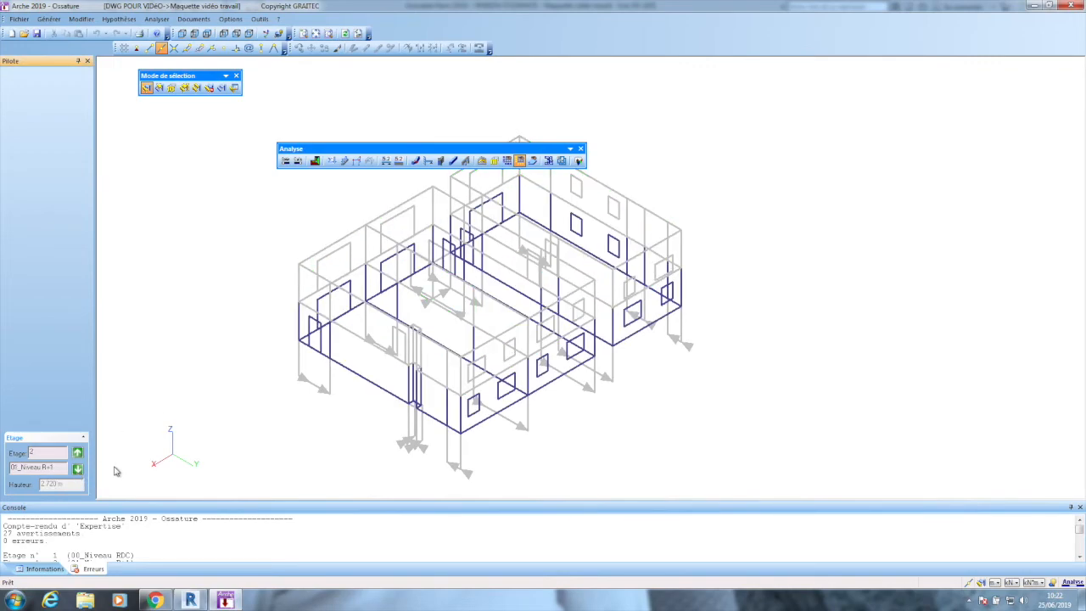
{"action": "left_click", "coordinate": [315, 161]}
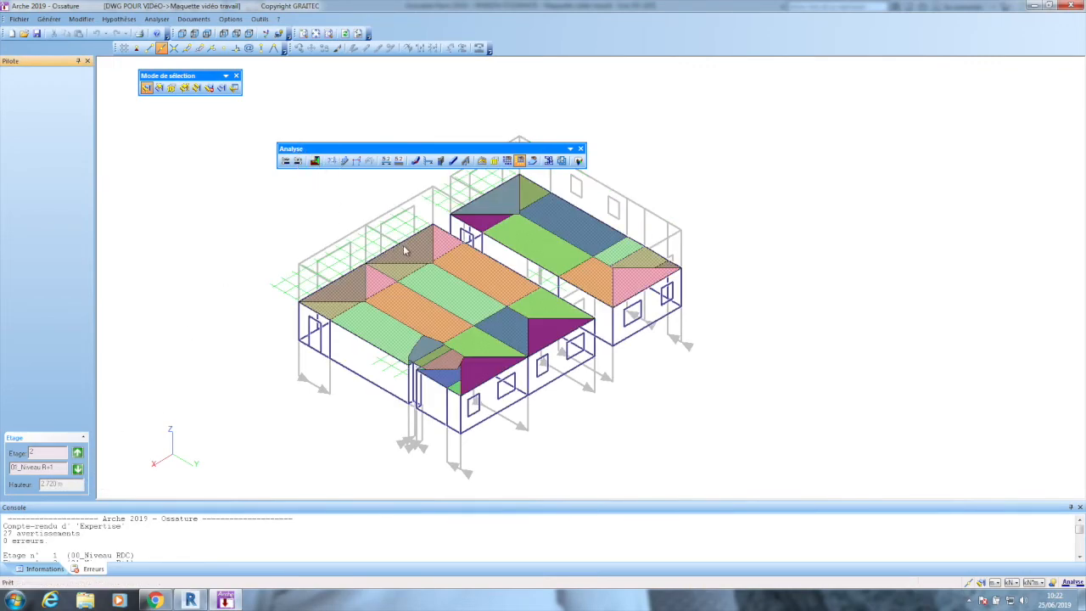
{"action": "left_click", "coordinate": [481, 160]}
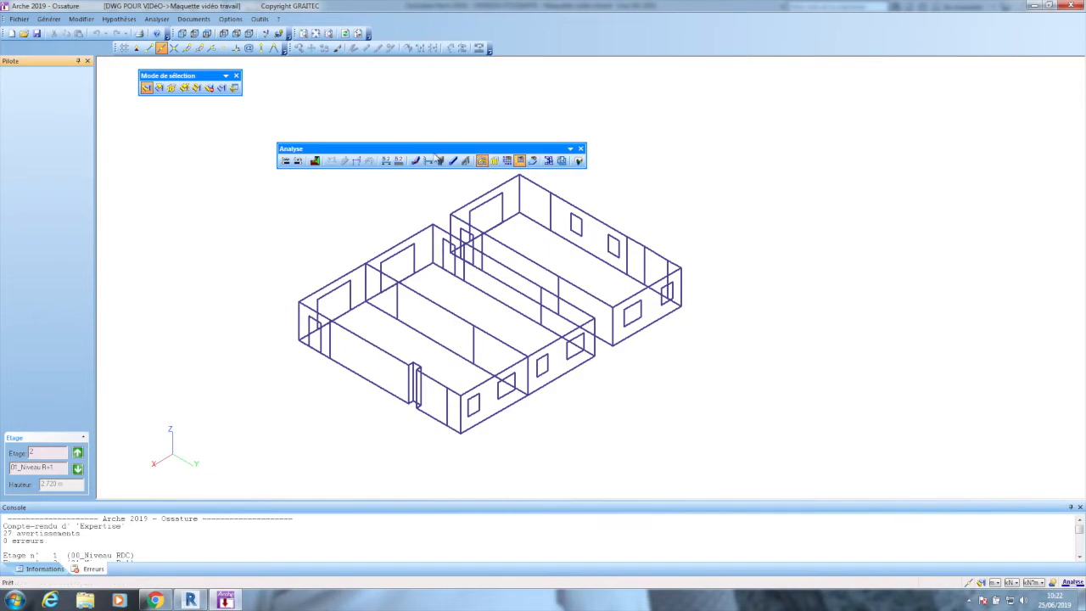
{"action": "left_click", "coordinate": [315, 162]}
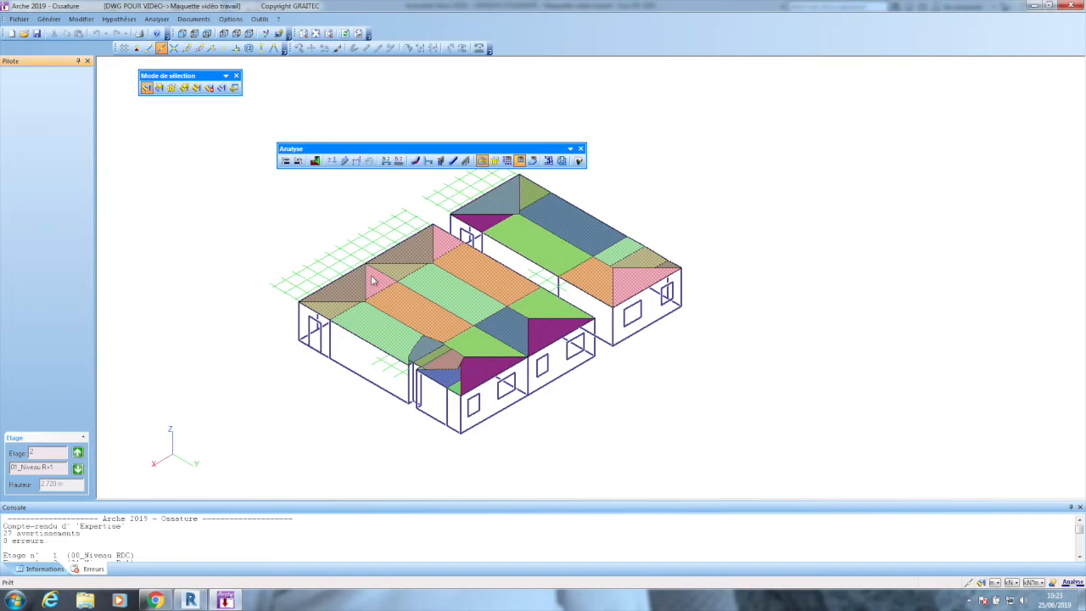
Check the load-rundown calculation methods chosen for vertical loads and for snow, wind and seismic, leaving them as they are
{"action": "left_click", "coordinate": [121, 20]}
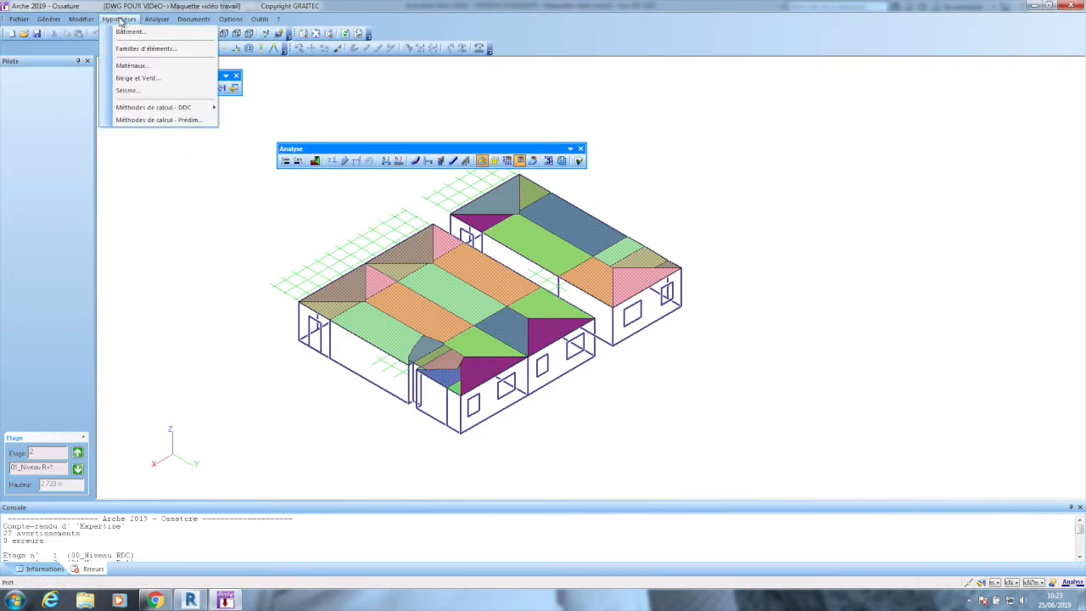
{"action": "mouse_move", "coordinate": [151, 107]}
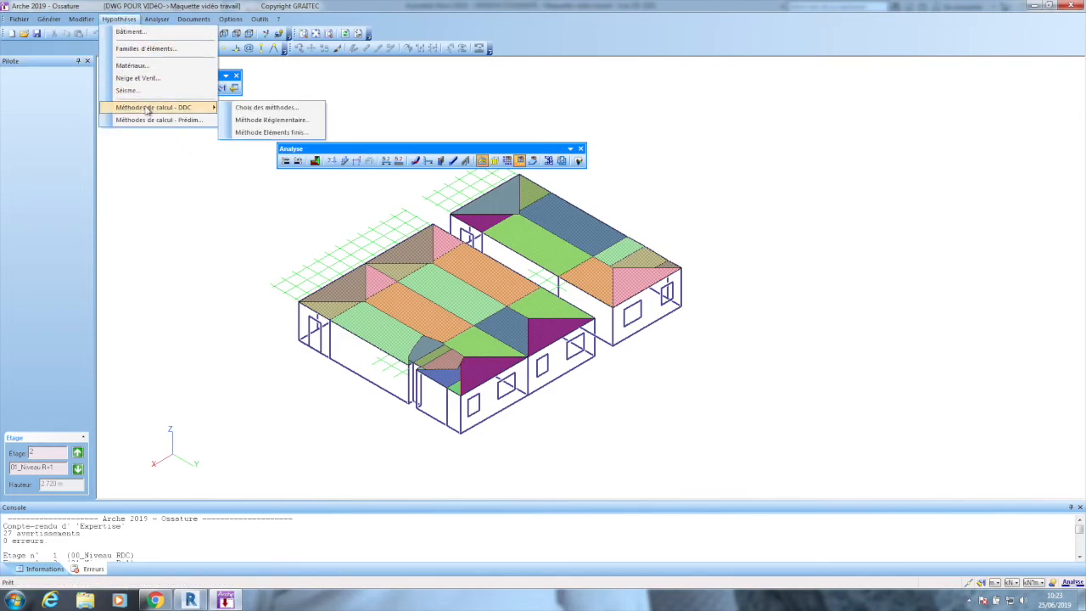
{"action": "left_click", "coordinate": [281, 110]}
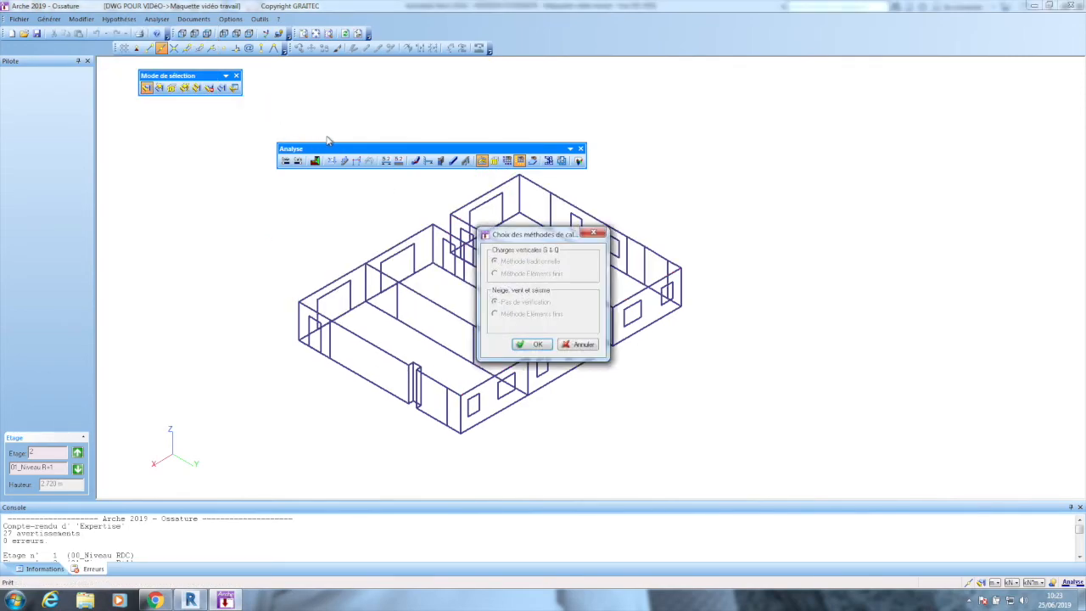
{"action": "key", "text": "Escape"}
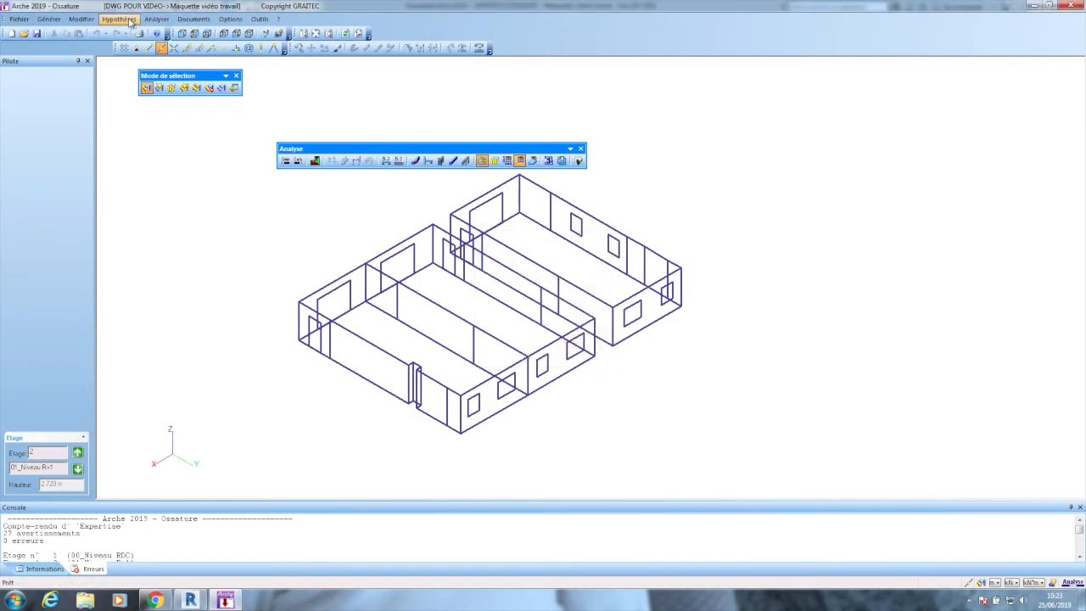
Show the storey 2 slabs, inspect the long balcony slab's properties and compare the load sharing of the overhanging slabs
{"action": "left_click", "coordinate": [314, 160]}
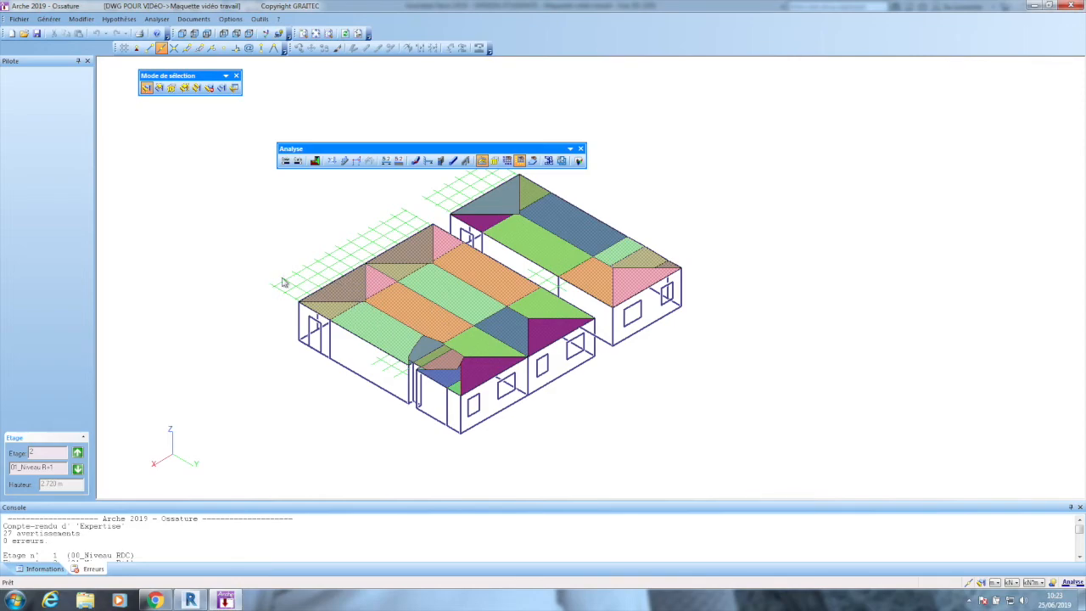
{"action": "key", "text": "Escape"}
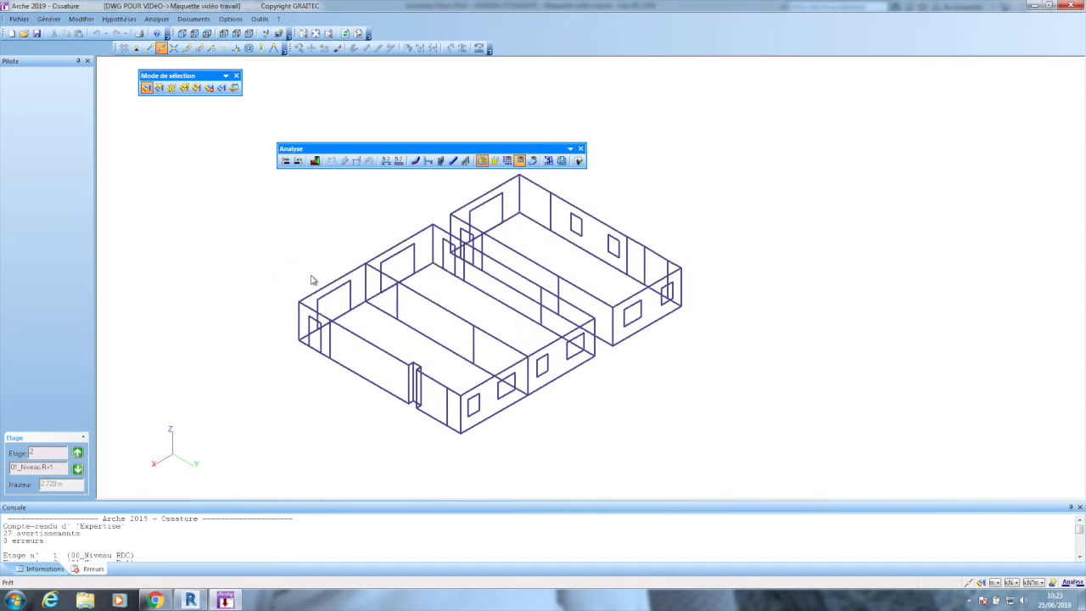
{"action": "left_click", "coordinate": [532, 160]}
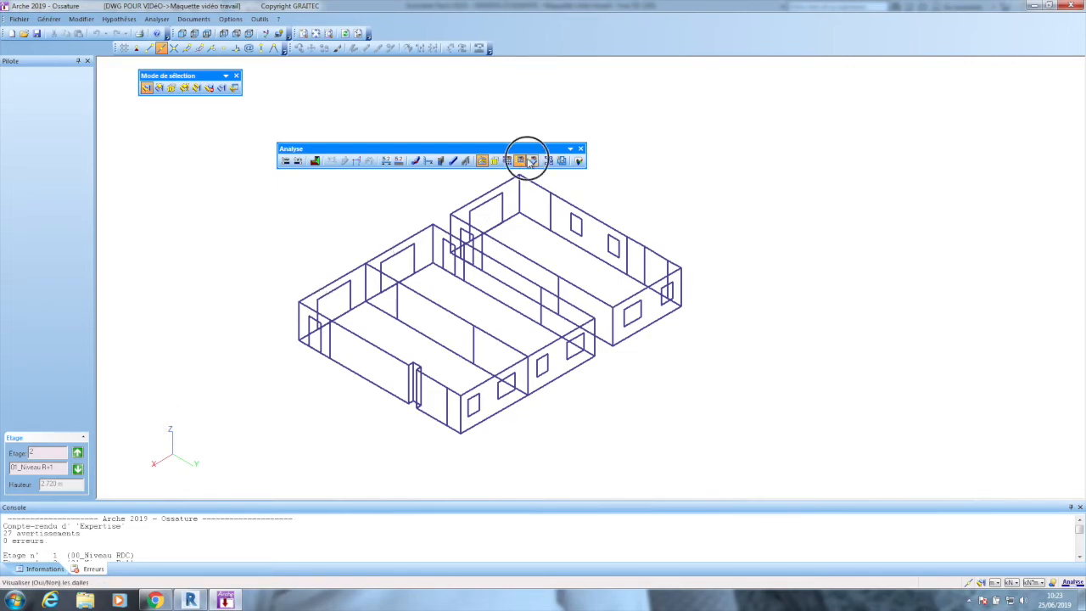
{"action": "left_click", "coordinate": [287, 298]}
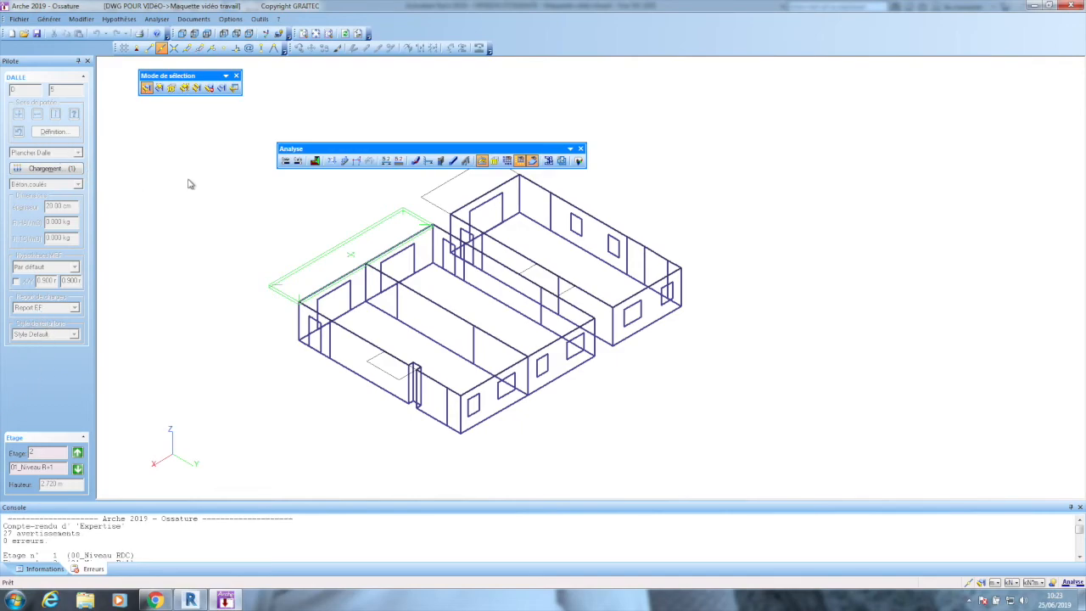
{"action": "left_click", "coordinate": [269, 198]}
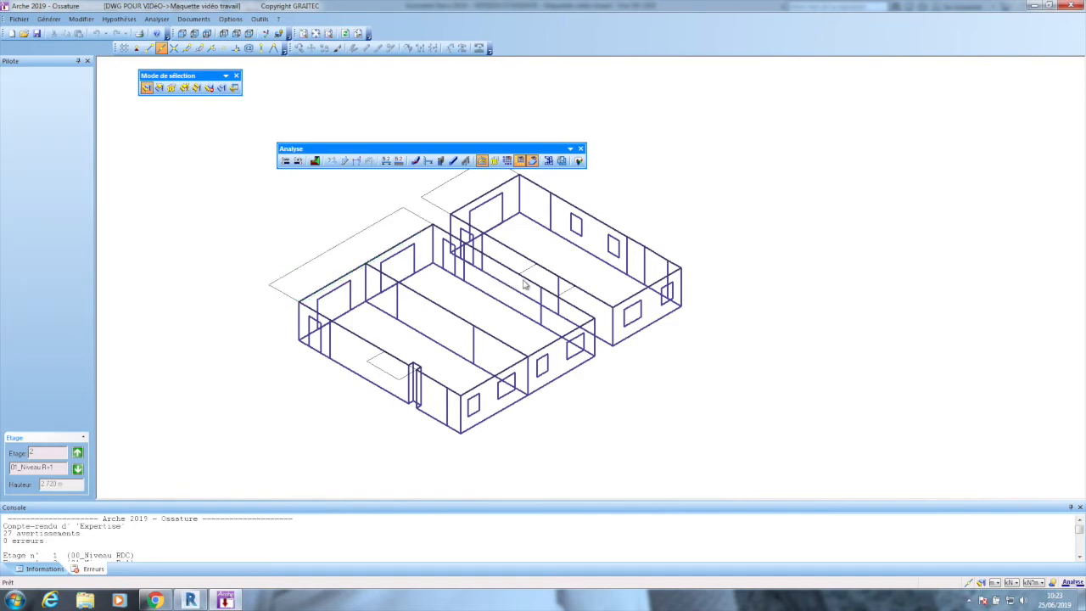
{"action": "left_click", "coordinate": [315, 161]}
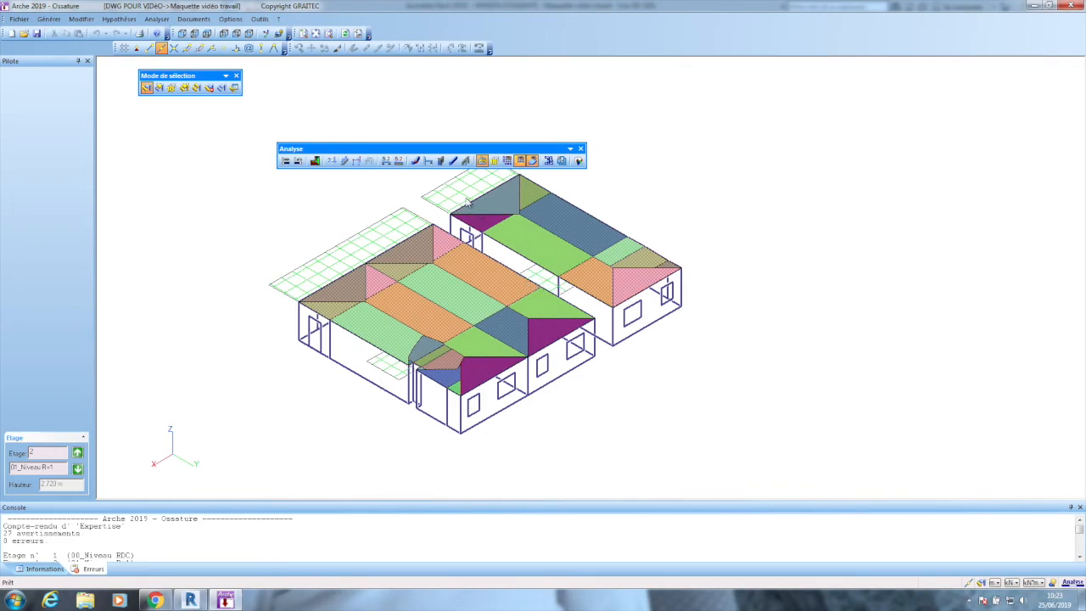
{"action": "key", "text": "Escape"}
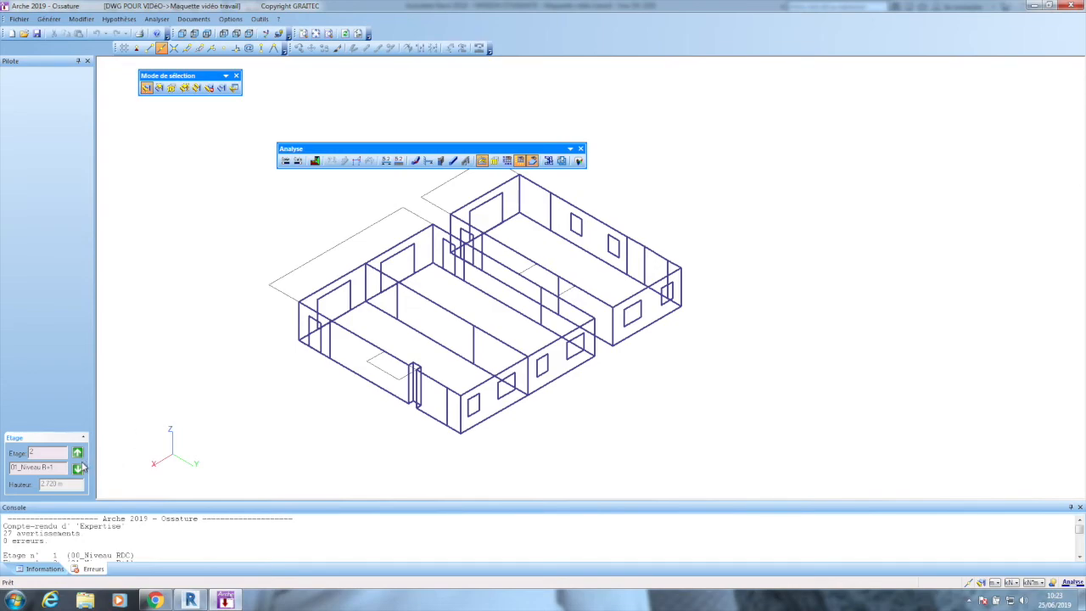
Return to input mode by reopening the input file and set the long balcony slab on storey 2 to Plancher Courant
{"action": "left_click", "coordinate": [285, 161]}
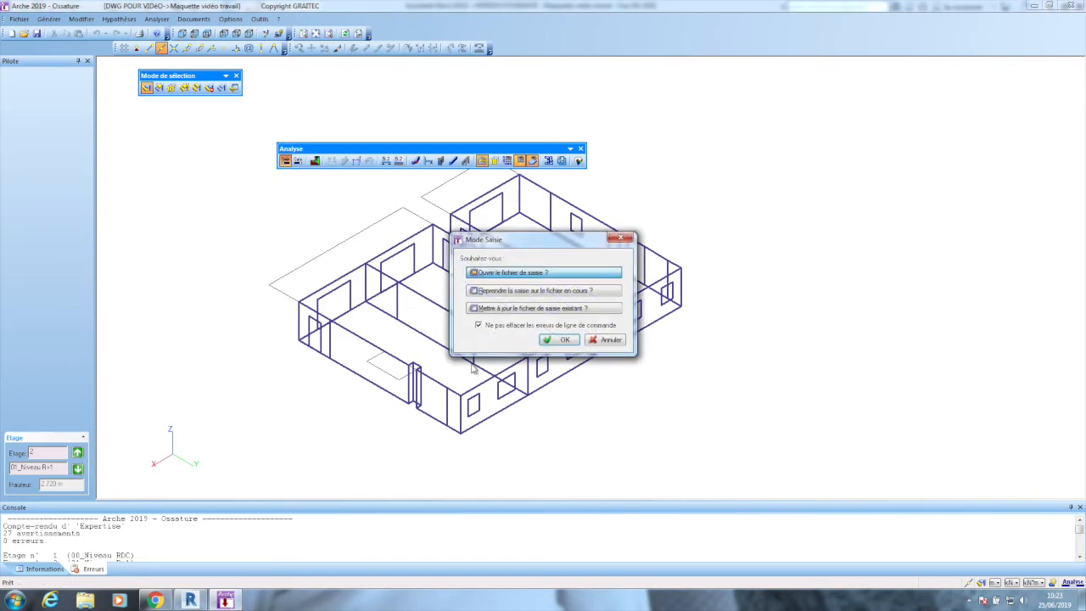
{"action": "left_click", "coordinate": [564, 341]}
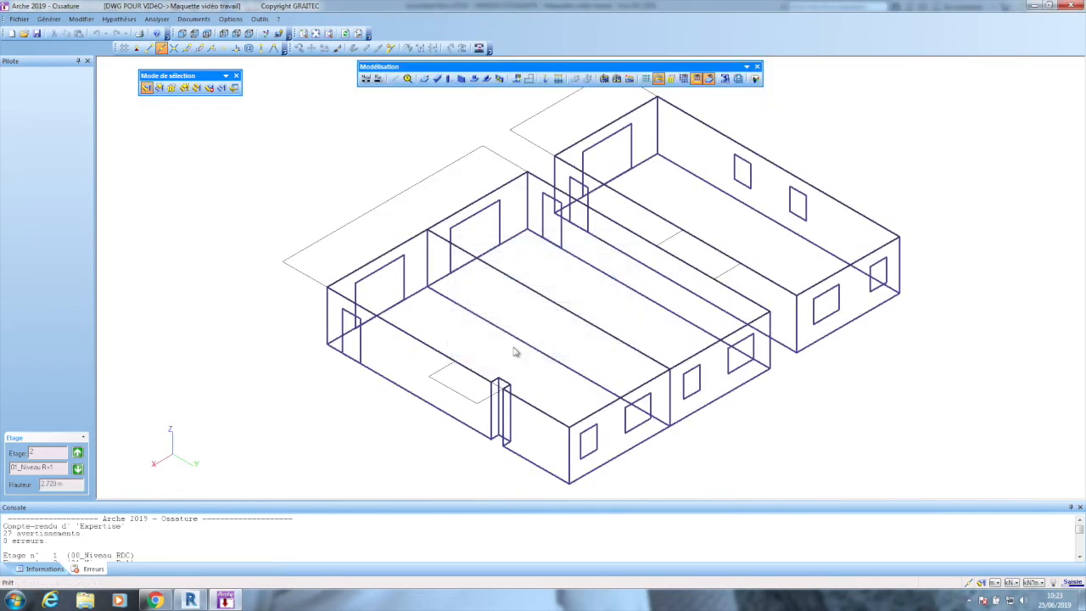
{"action": "left_click", "coordinate": [308, 275]}
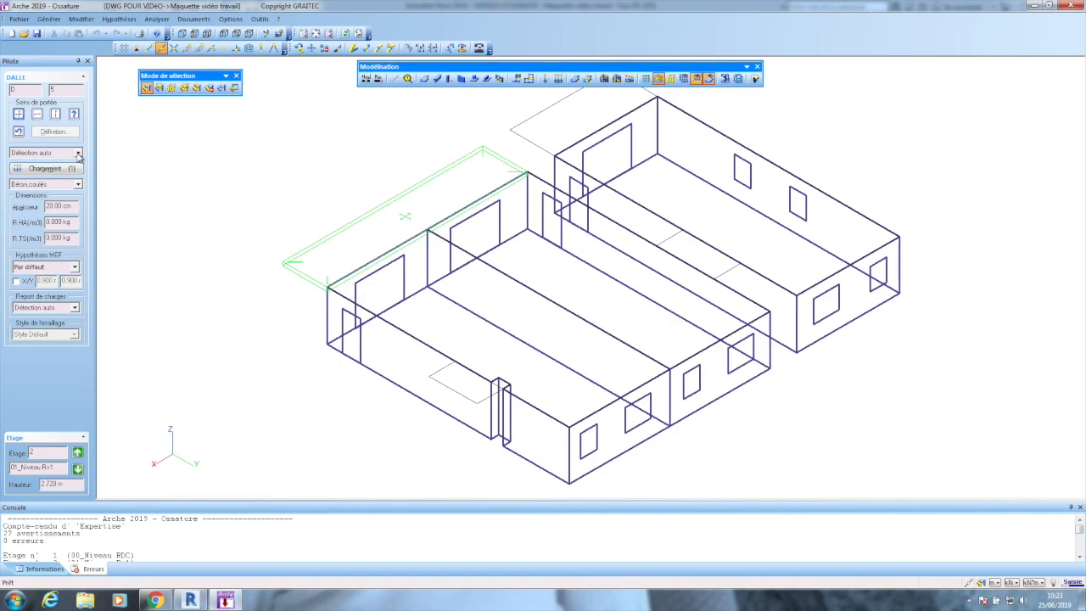
{"action": "left_click", "coordinate": [78, 152]}
{"action": "left_click", "coordinate": [49, 170]}
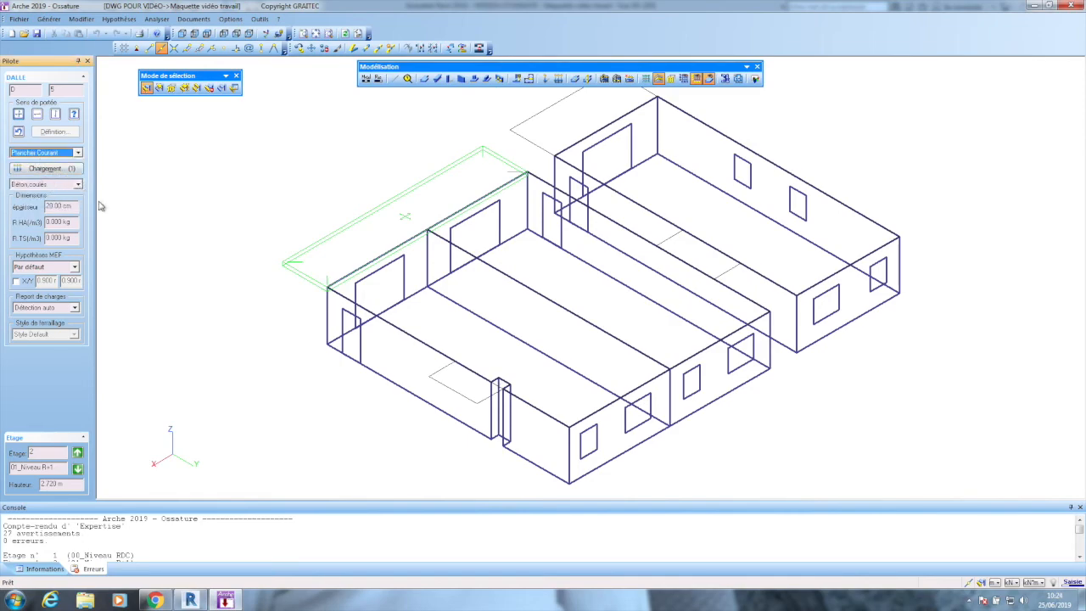
Model the structure for analysis and display the slab rupture lines on storey 2 to check the overhanging slabs' load sharing
{"action": "left_click", "coordinate": [366, 79]}
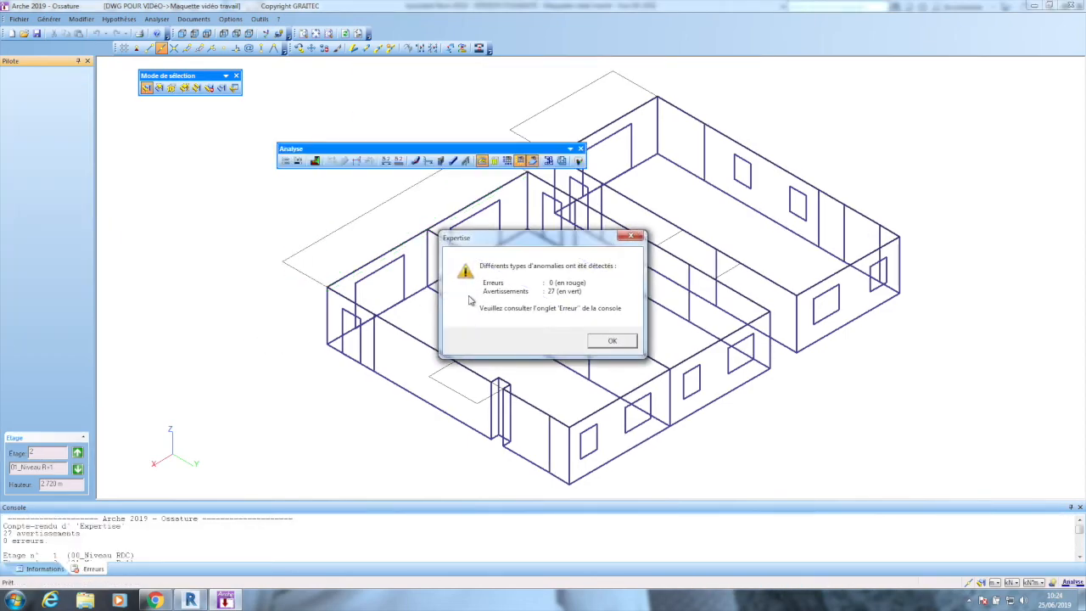
{"action": "left_click", "coordinate": [612, 341]}
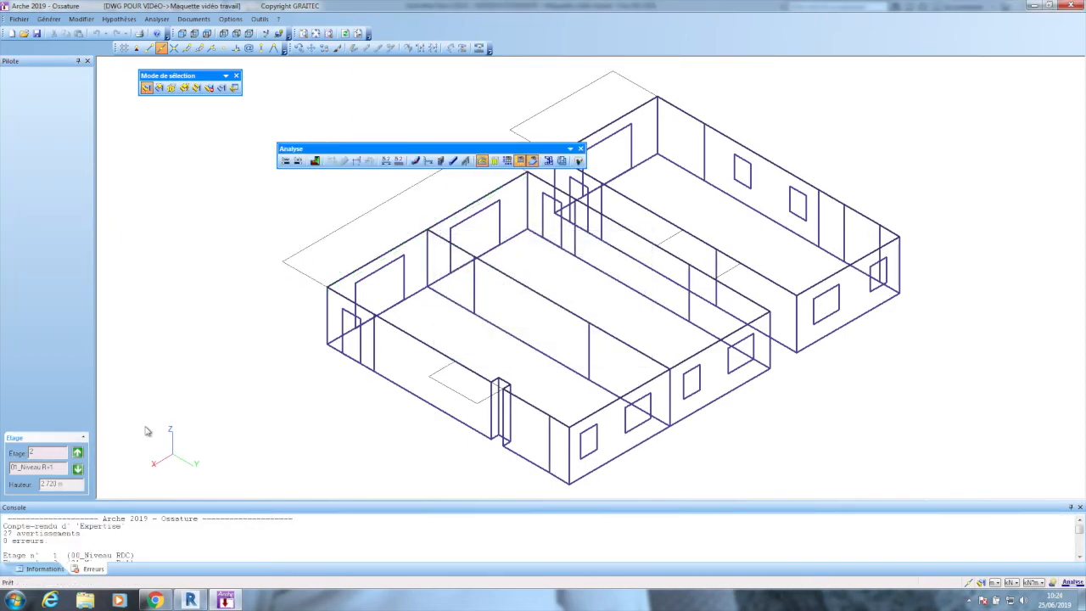
{"action": "left_click", "coordinate": [315, 161]}
{"action": "scroll", "coordinate": [236, 294], "scroll_direction": "down", "scroll_amount": 1}
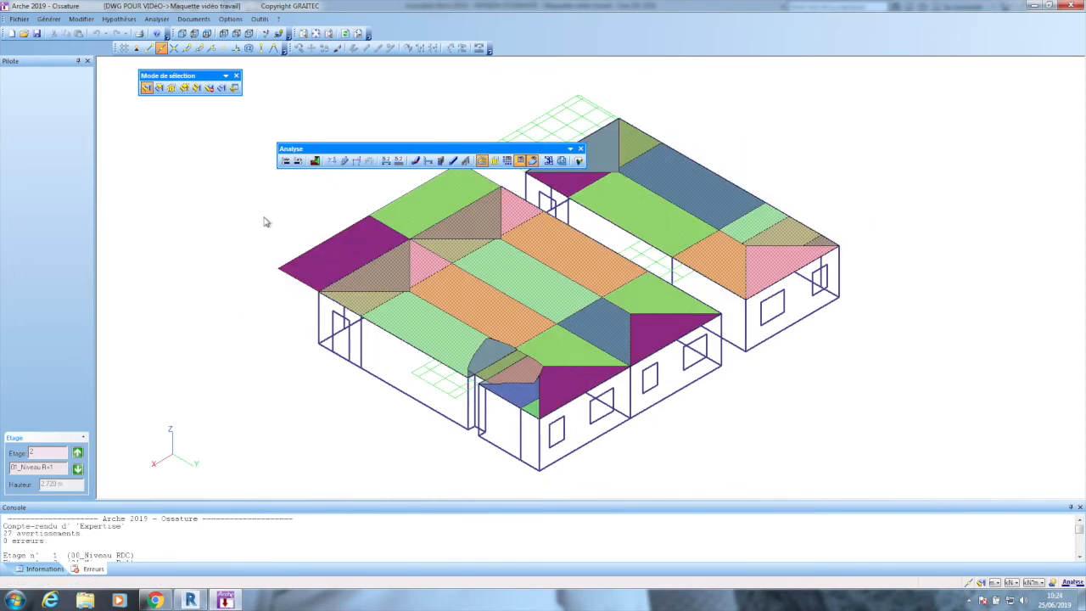
{"action": "key", "text": "Escape"}
Return to input mode and set the three remaining overhanging slabs on storey 2 to Plancher Courant
{"action": "left_click", "coordinate": [436, 390]}
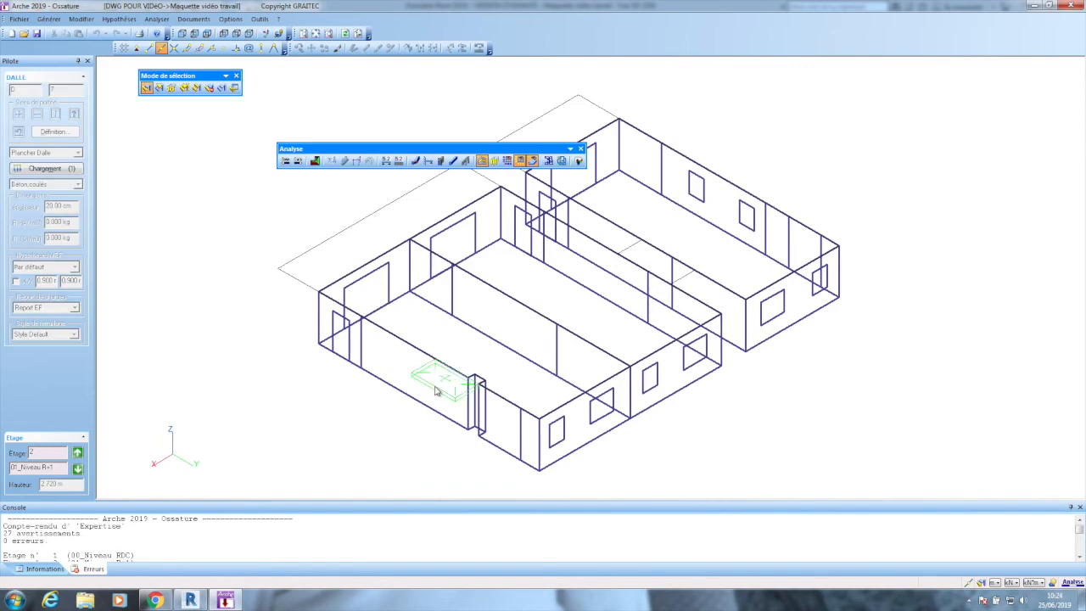
{"action": "left_click", "coordinate": [285, 160]}
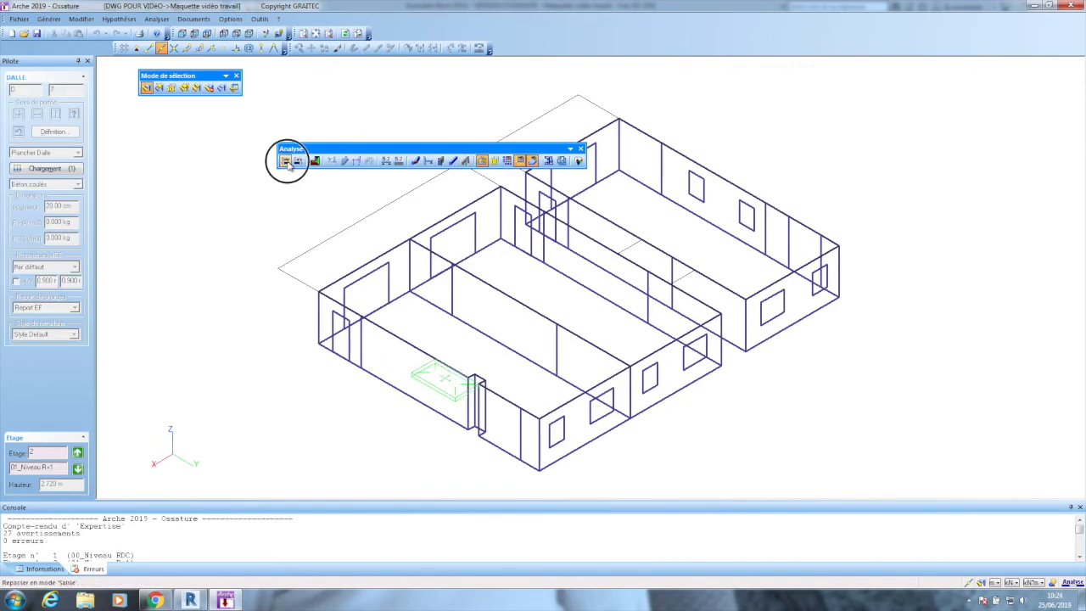
{"action": "left_click", "coordinate": [564, 338]}
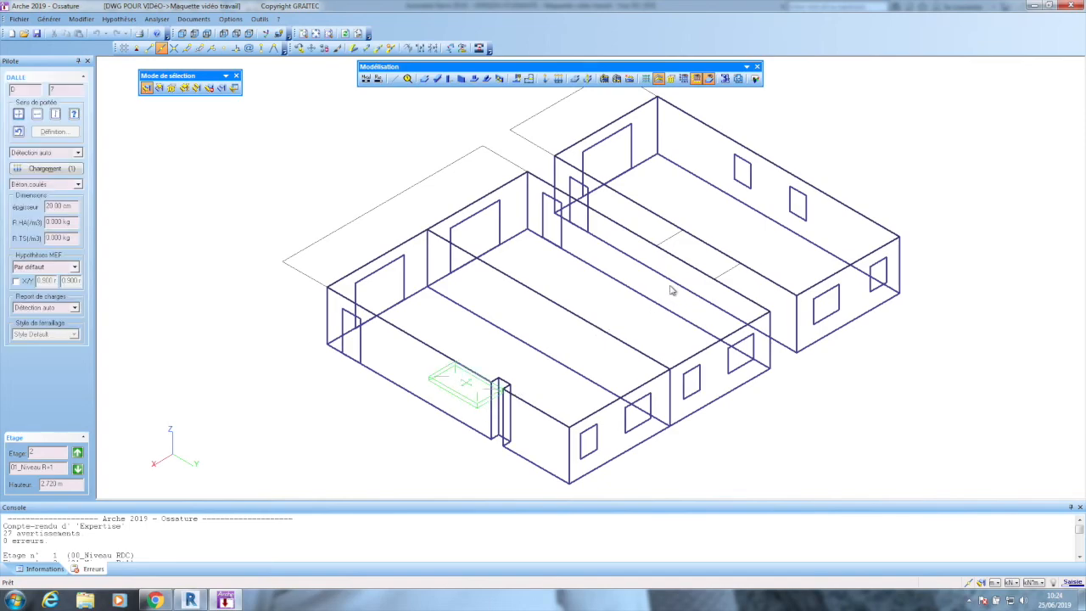
{"action": "left_click", "coordinate": [673, 251]}
{"action": "left_click", "coordinate": [538, 158]}
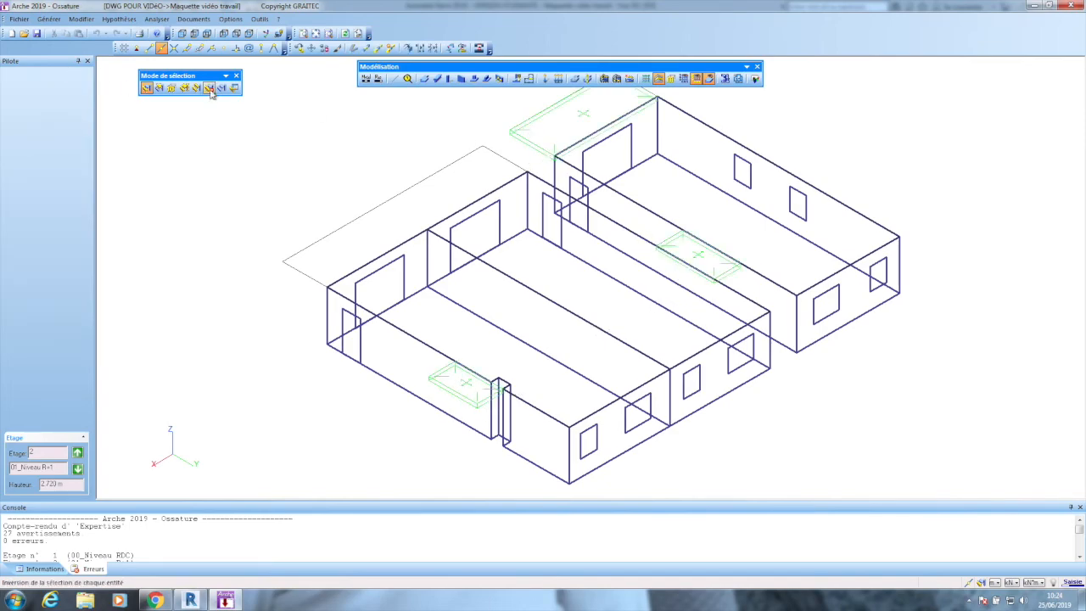
{"action": "left_click", "coordinate": [81, 19]}
{"action": "mouse_move", "coordinate": [95, 79]}
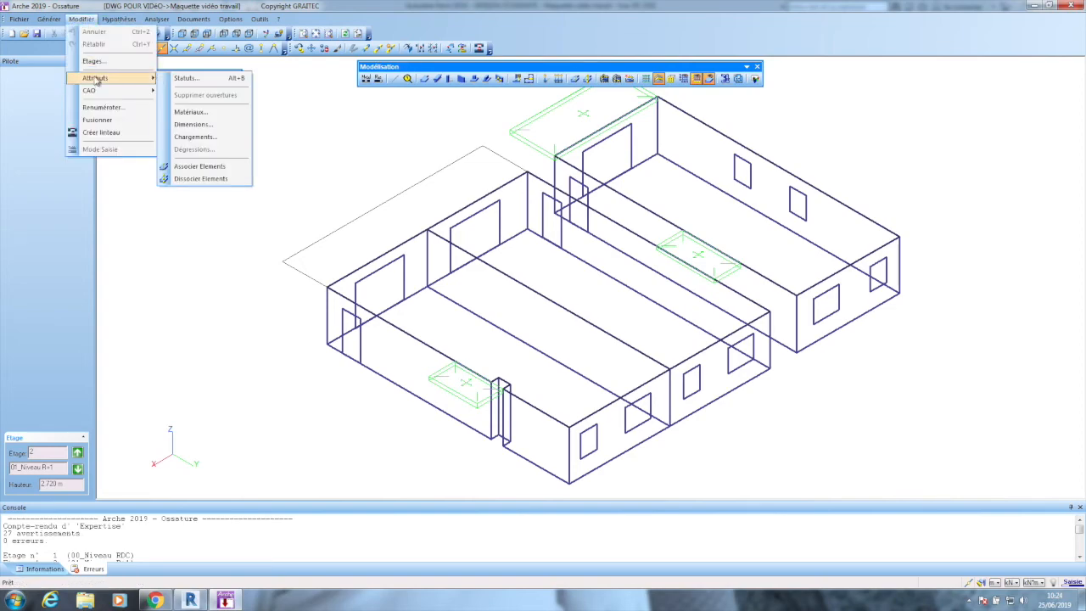
{"action": "left_click", "coordinate": [183, 81]}
{"action": "left_click", "coordinate": [576, 226]}
{"action": "left_click", "coordinate": [534, 245]}
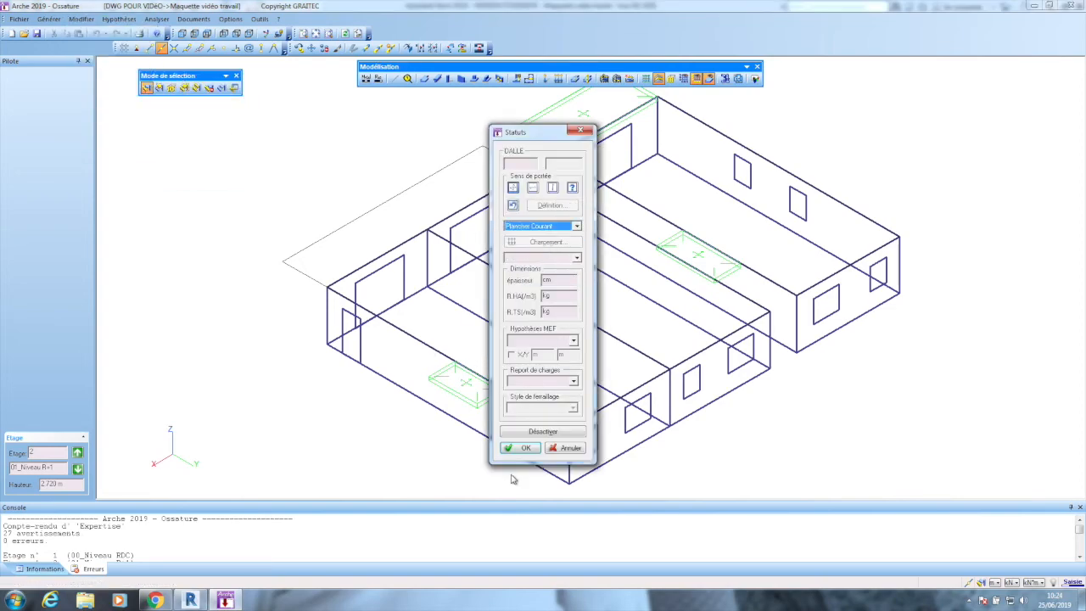
{"action": "left_click", "coordinate": [521, 447]}
Set the four overhanging slabs on storey 1 (00_Niveau RDC) to Plancher Courant
{"action": "left_click", "coordinate": [77, 468]}
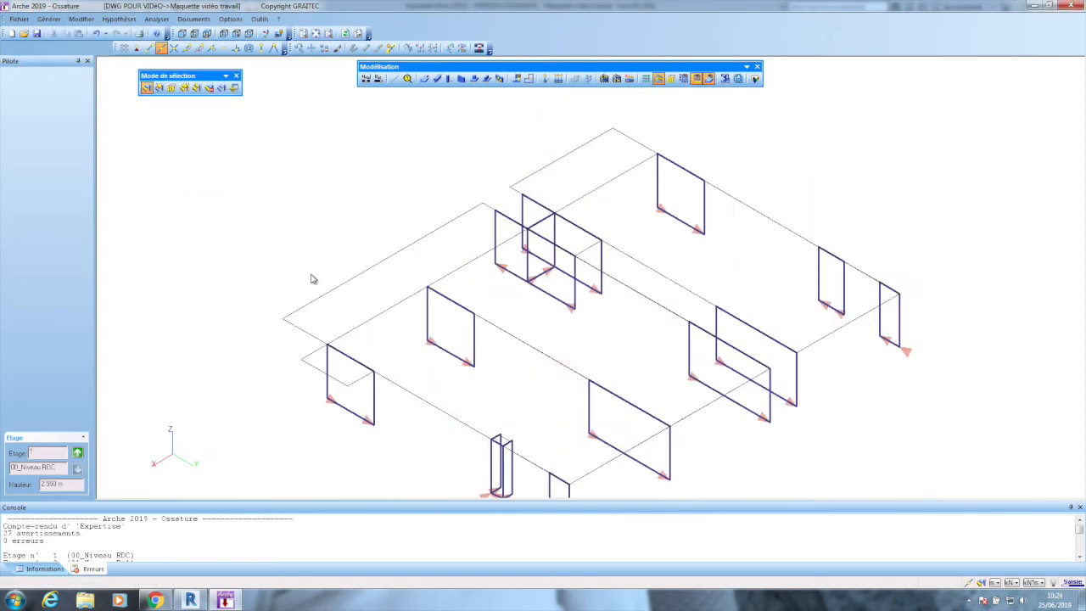
{"action": "left_click", "coordinate": [308, 335]}
{"action": "left_click", "coordinate": [316, 368]}
{"action": "left_click", "coordinate": [522, 195]}
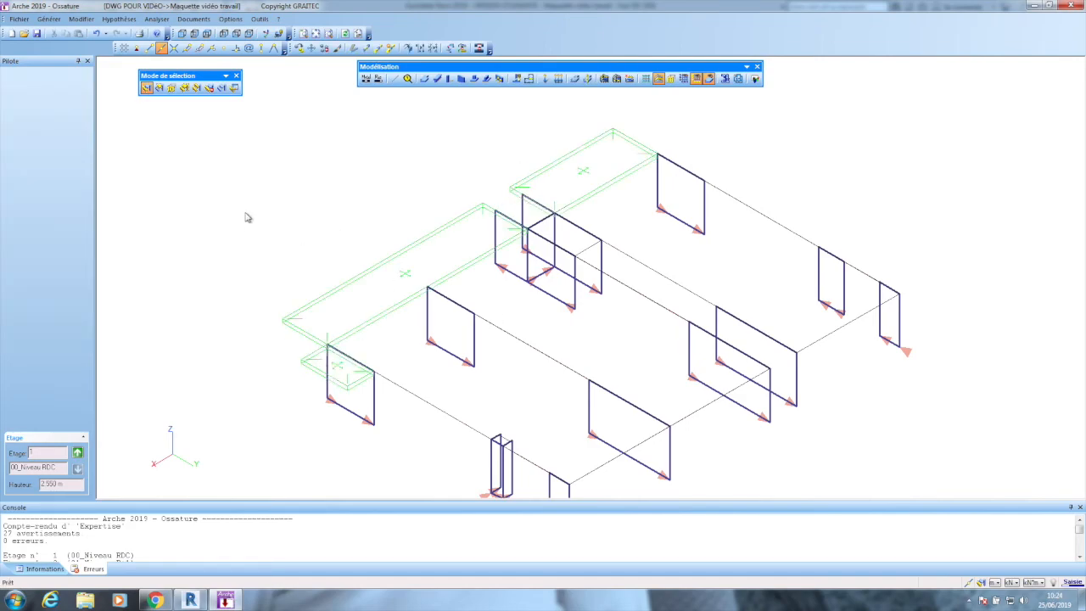
{"action": "left_click", "coordinate": [585, 254]}
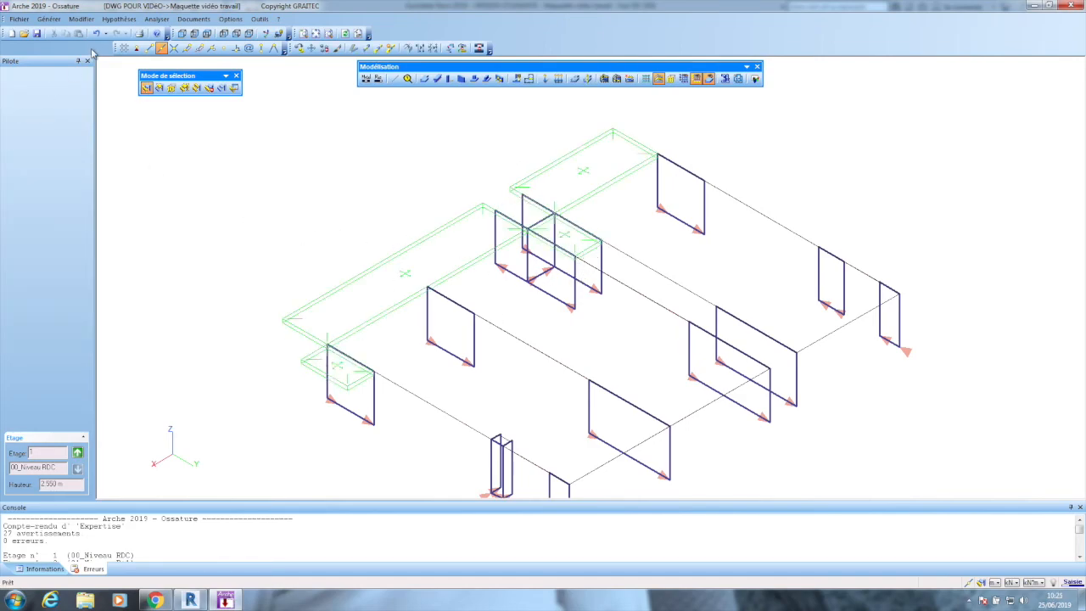
{"action": "left_click", "coordinate": [83, 20]}
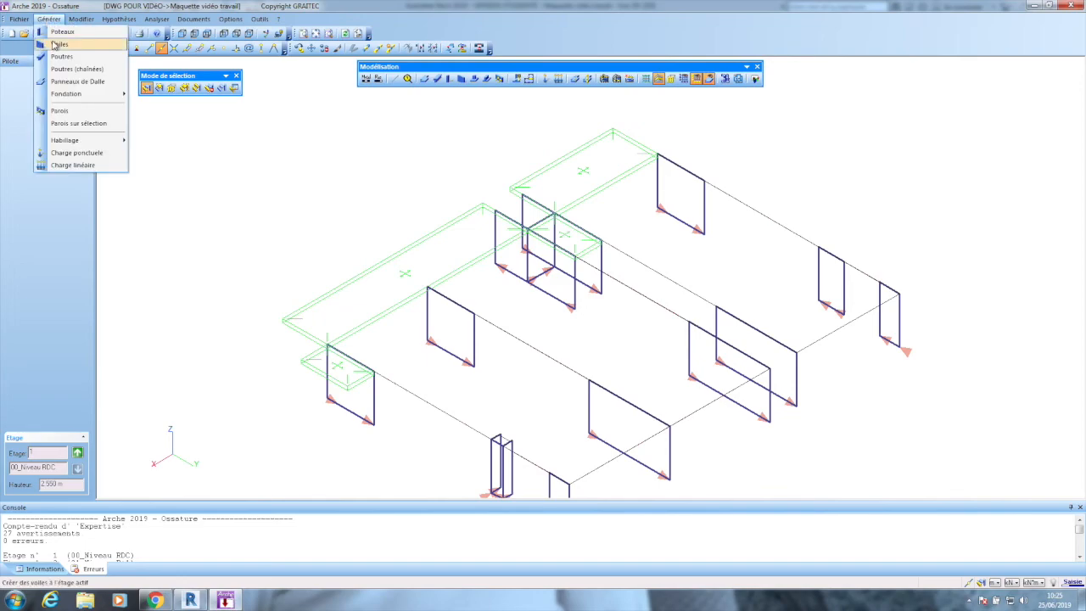
{"action": "mouse_move", "coordinate": [100, 78]}
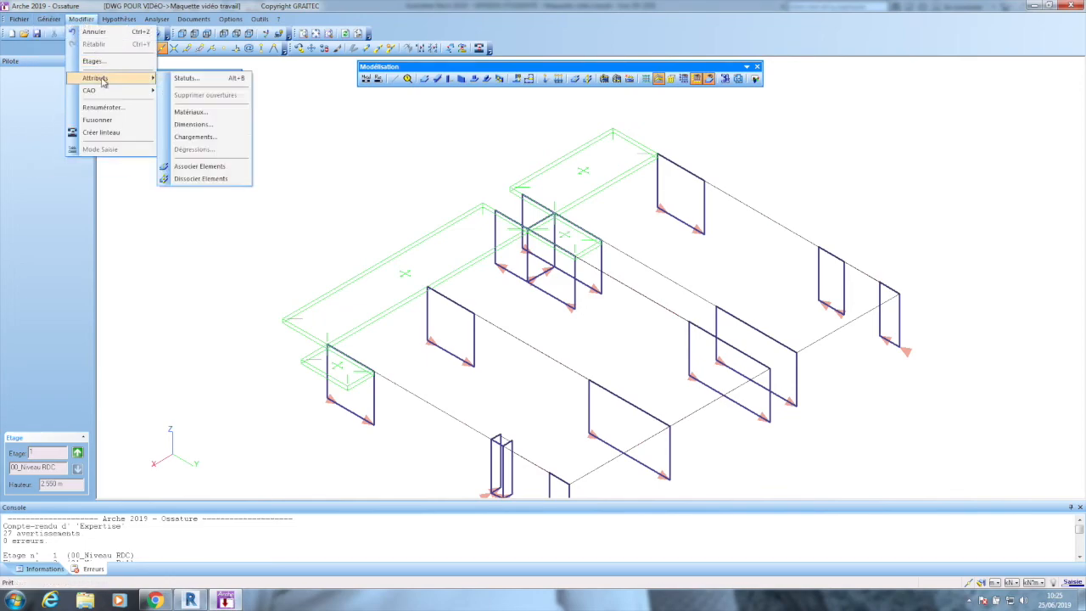
{"action": "left_click", "coordinate": [197, 79]}
{"action": "left_click", "coordinate": [577, 226]}
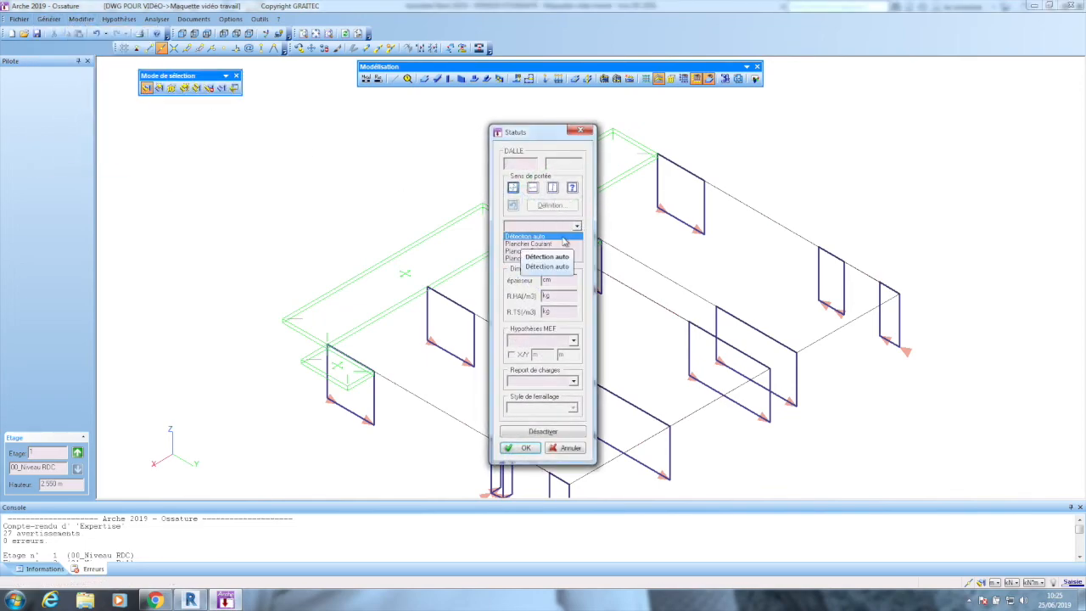
{"action": "left_click", "coordinate": [555, 242]}
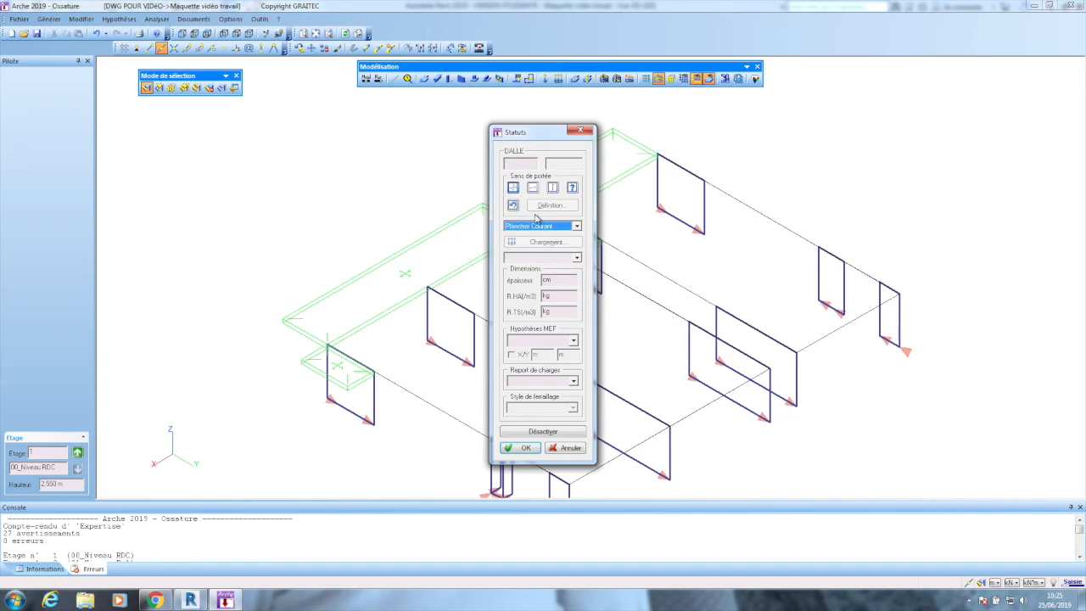
{"action": "left_click", "coordinate": [522, 448]}
Model the structure for analysis again and display the slab rupture lines on storey 1
{"action": "left_click", "coordinate": [366, 78]}
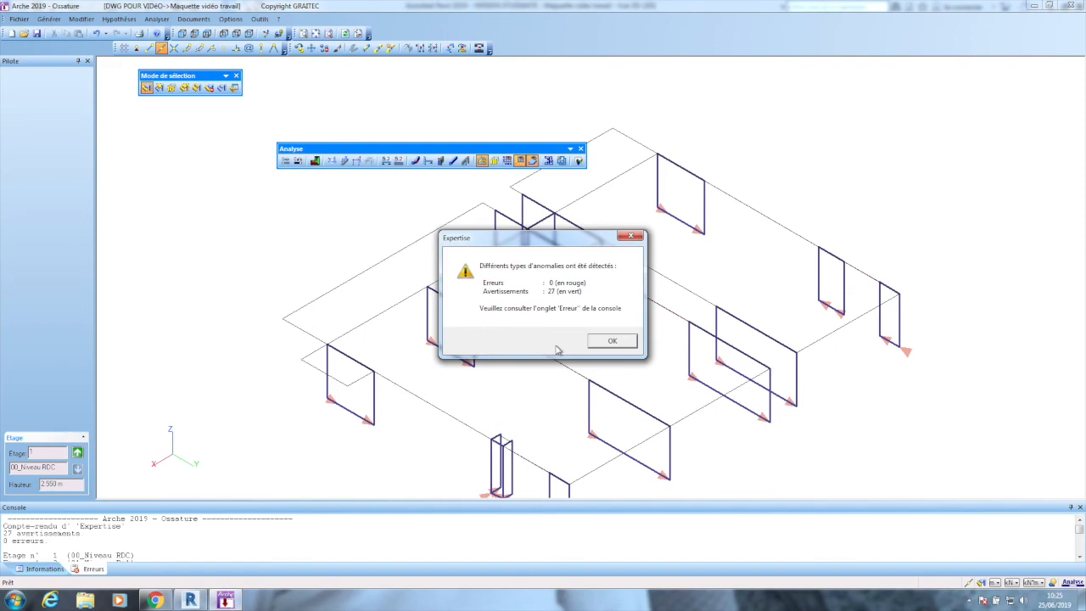
{"action": "left_click", "coordinate": [606, 340]}
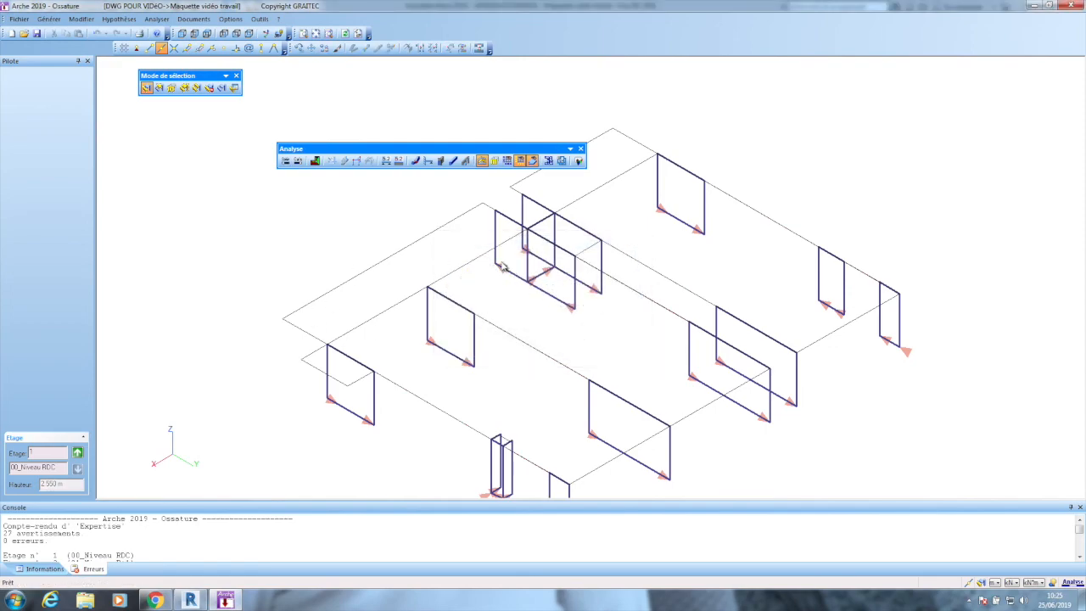
{"action": "left_click", "coordinate": [315, 162]}
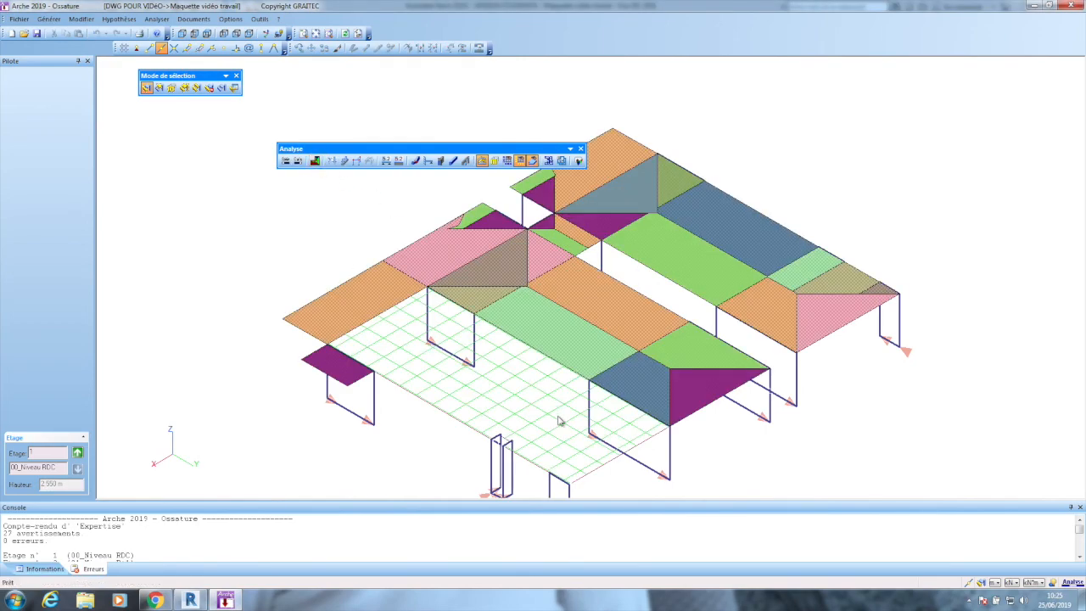
Go up to storey 3 (02_Niveau R+2) and display the beam and wall numbers
{"action": "left_click", "coordinate": [77, 453]}
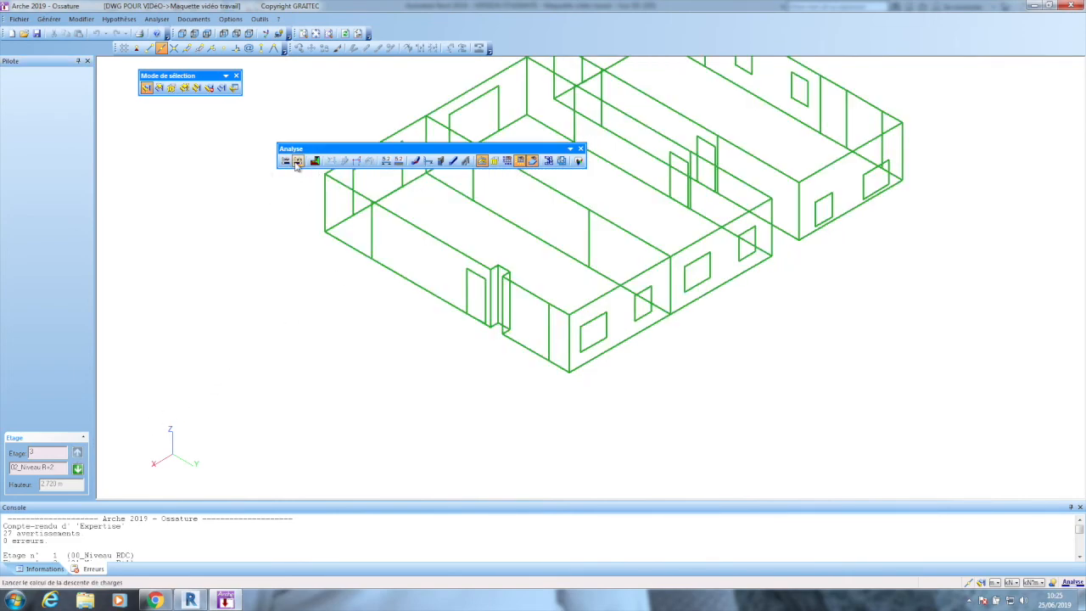
{"action": "left_click", "coordinate": [386, 162]}
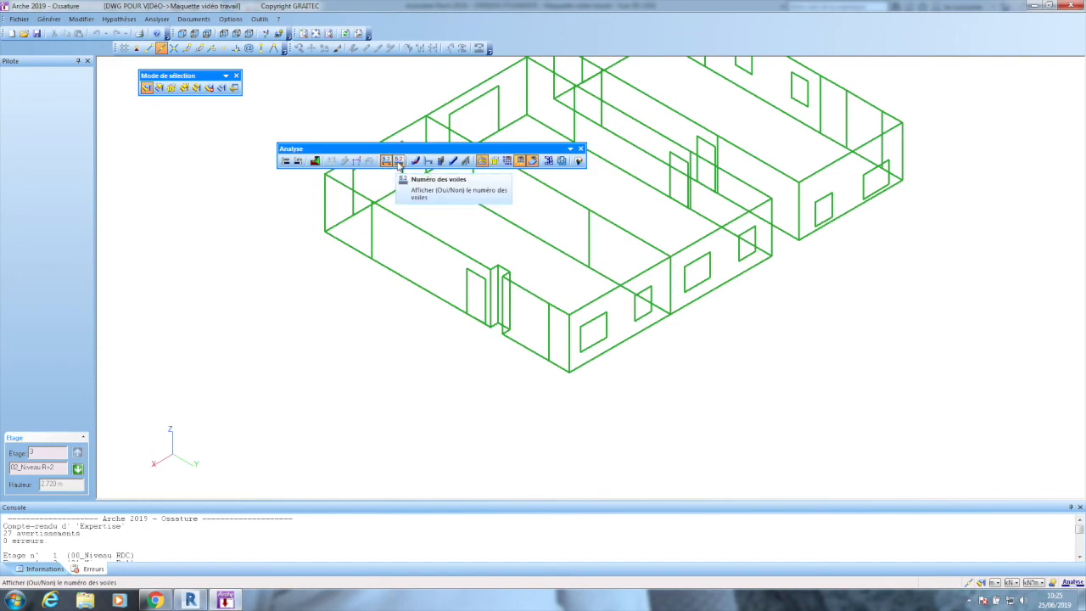
{"action": "left_click", "coordinate": [398, 162]}
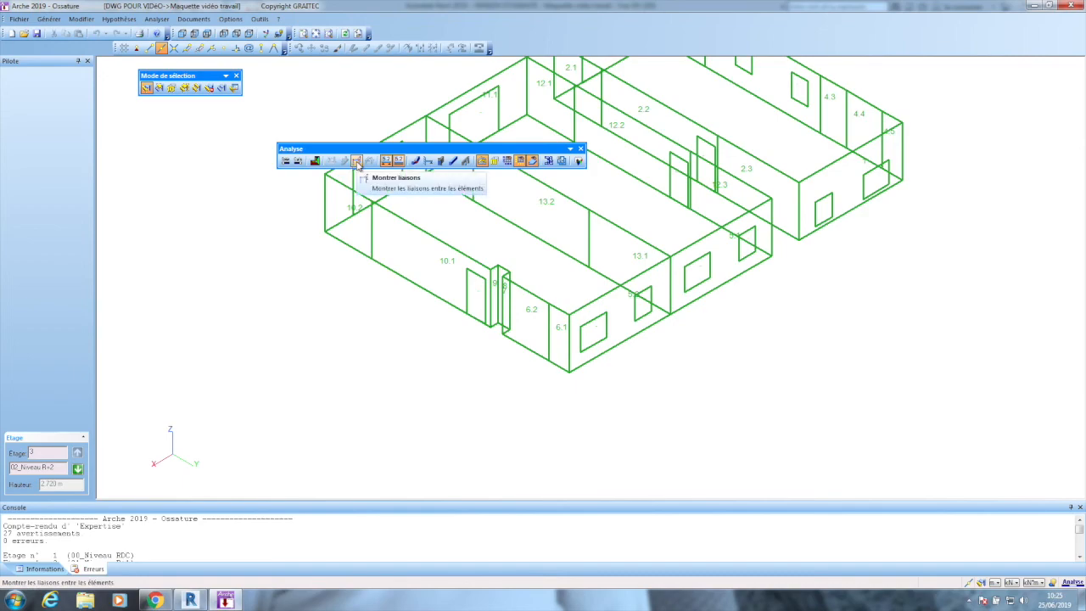
Run the load-rundown calculation with the chosen calculation methods
{"action": "left_click", "coordinate": [298, 161]}
{"action": "left_click", "coordinate": [572, 325]}
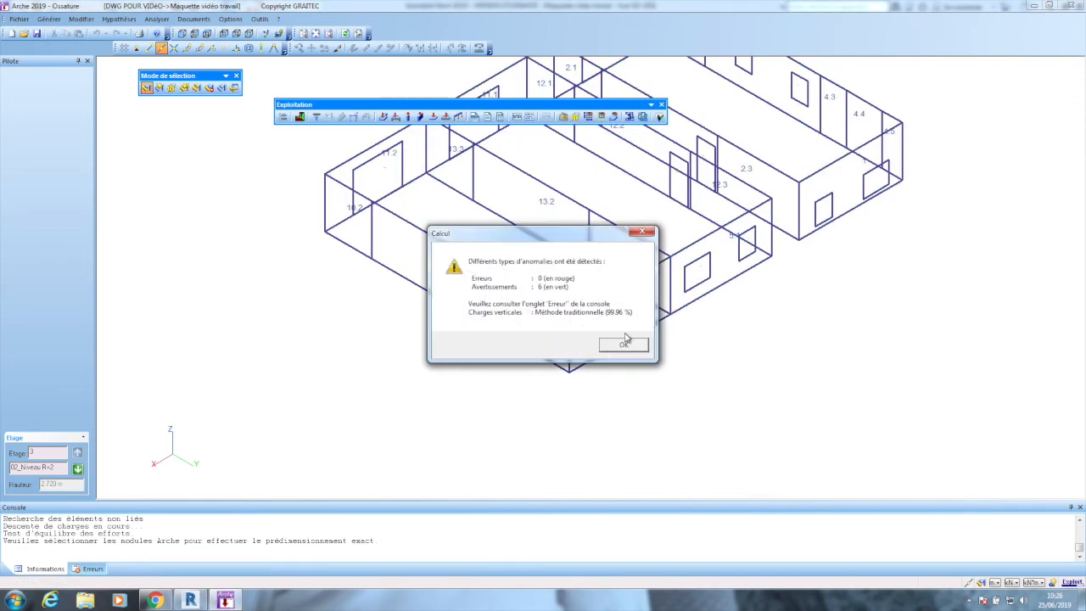
{"action": "left_click", "coordinate": [625, 343]}
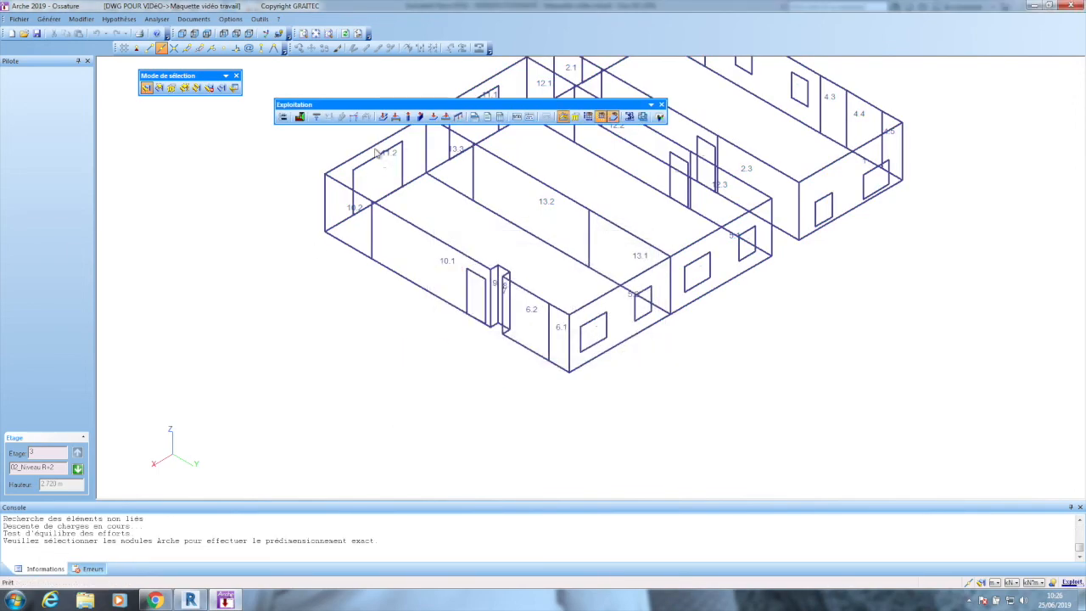
Show the other storeys around storey 2 (01_Niveau R+1) and examine the loads at the top of wall 23.1
{"action": "left_click", "coordinate": [78, 469]}
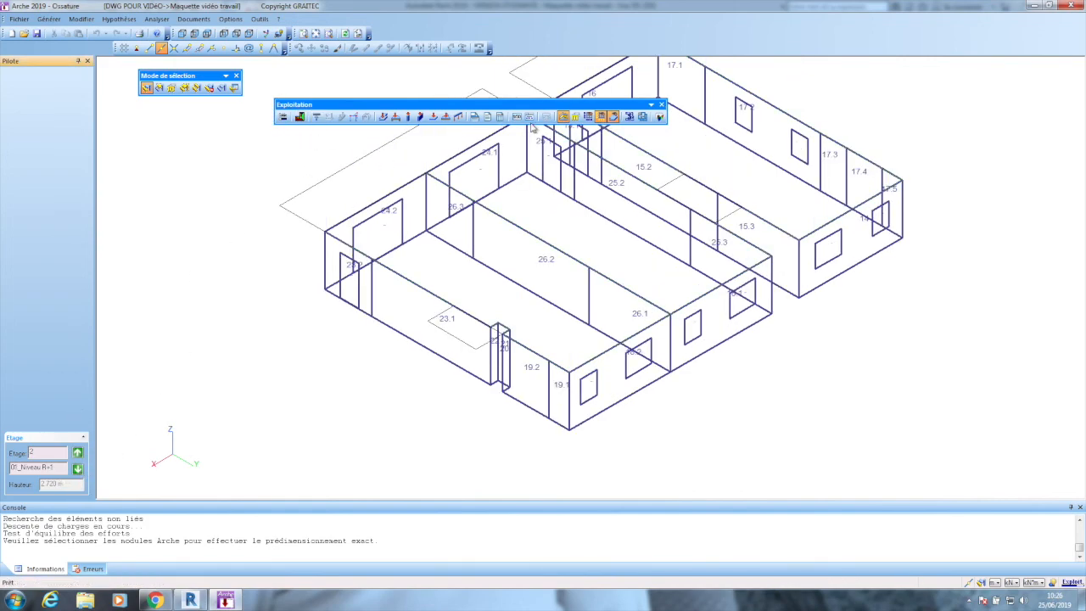
{"action": "left_click", "coordinate": [563, 116]}
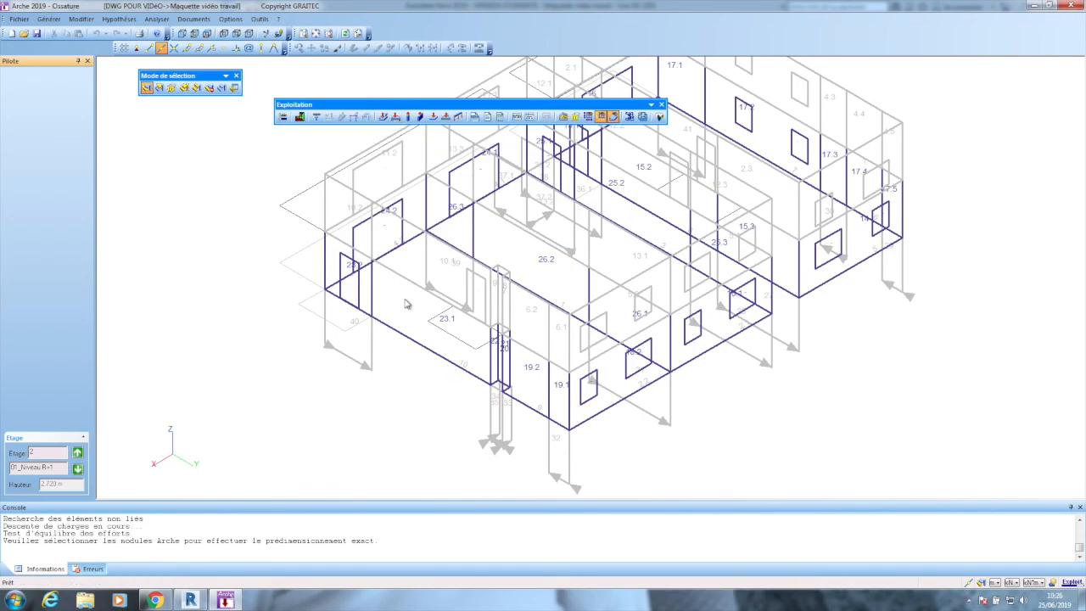
{"action": "left_click", "coordinate": [406, 341]}
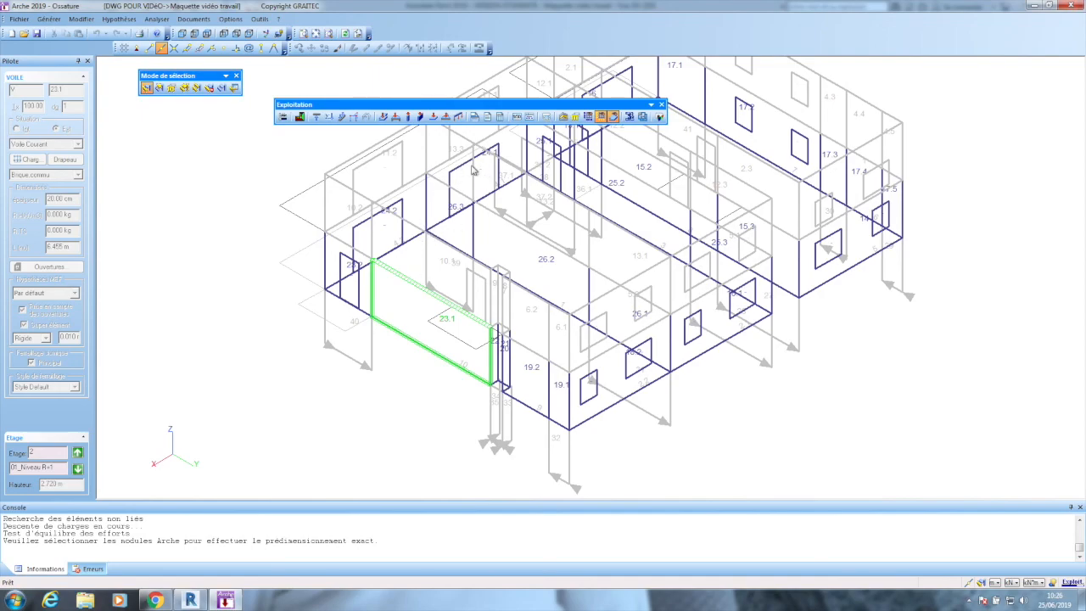
{"action": "left_click", "coordinate": [432, 117]}
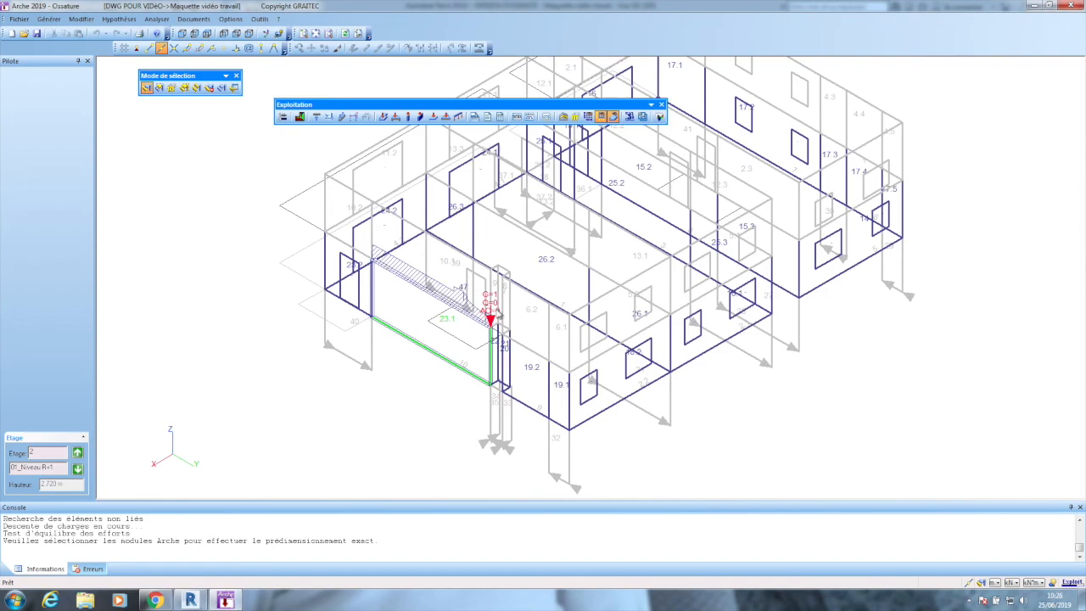
{"action": "key", "text": "Escape"}
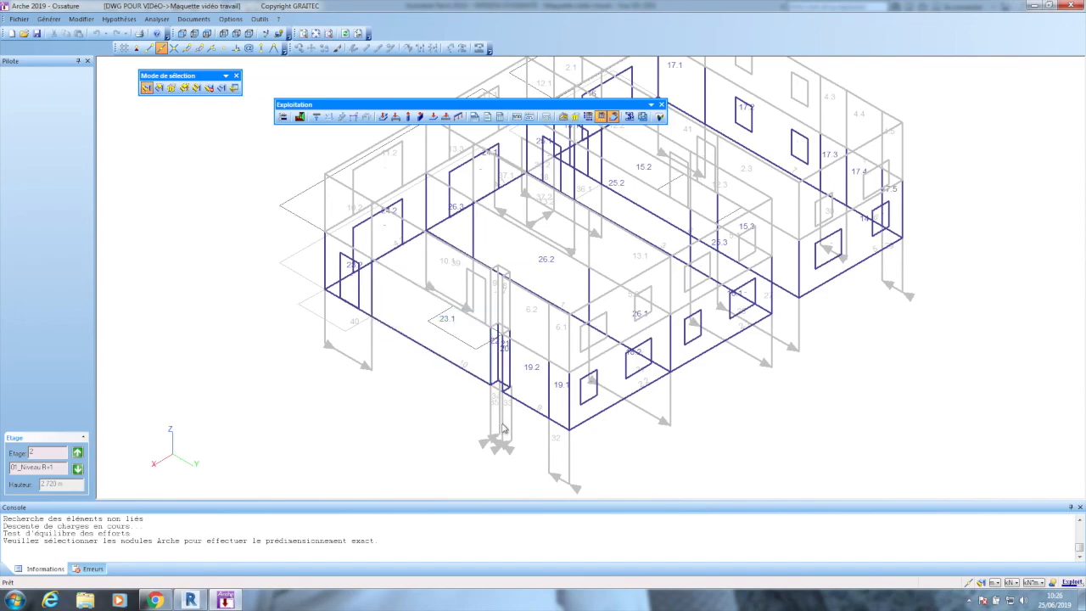
Display the loads carried by beam 10 beneath wall 23.1
{"action": "left_click", "coordinate": [497, 447]}
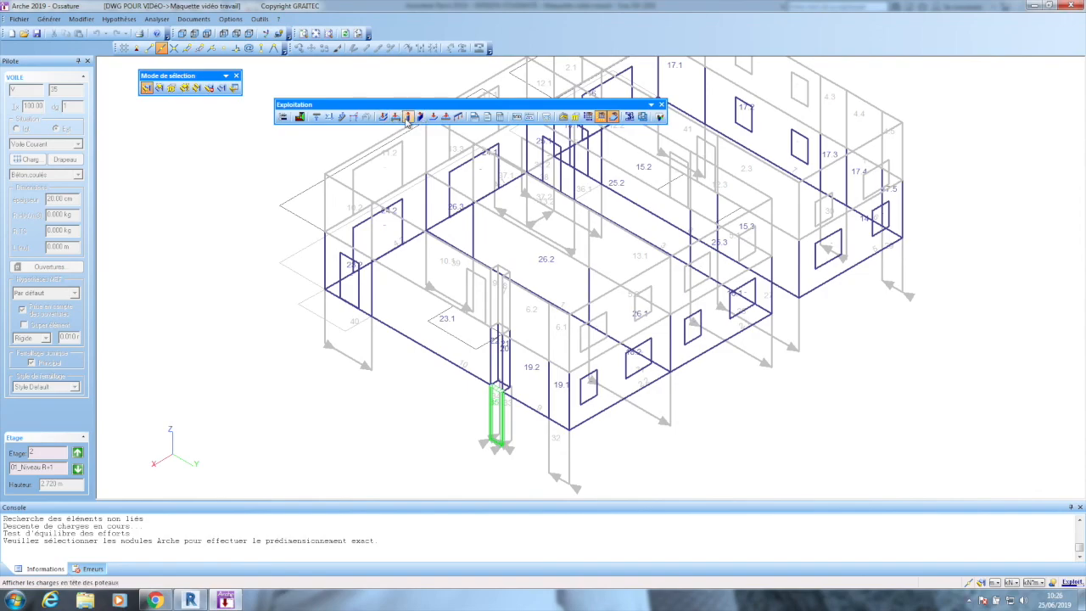
{"action": "left_click", "coordinate": [448, 366]}
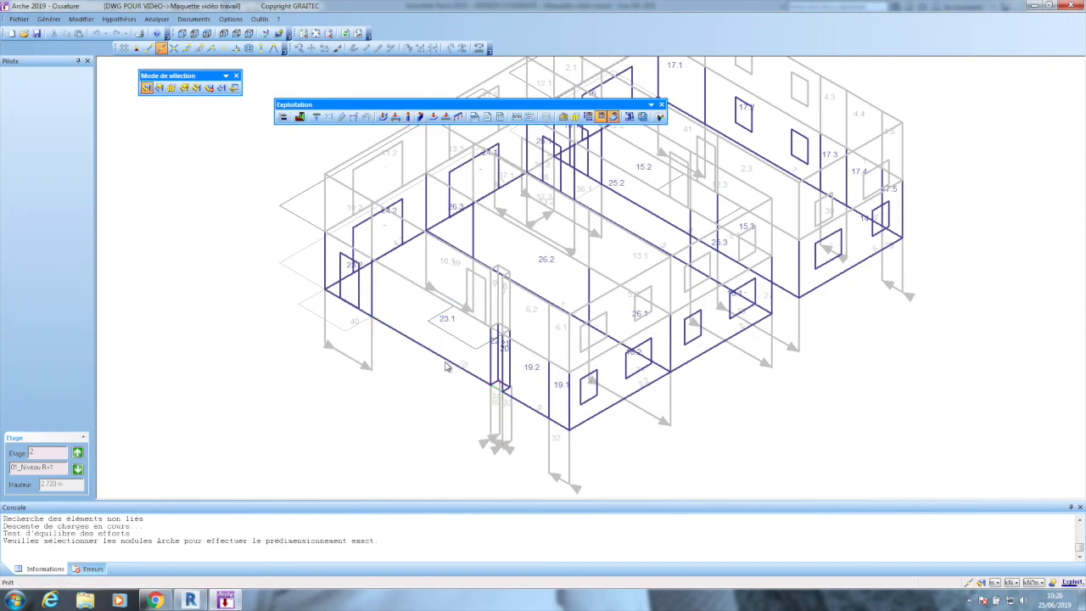
{"action": "left_click", "coordinate": [447, 366]}
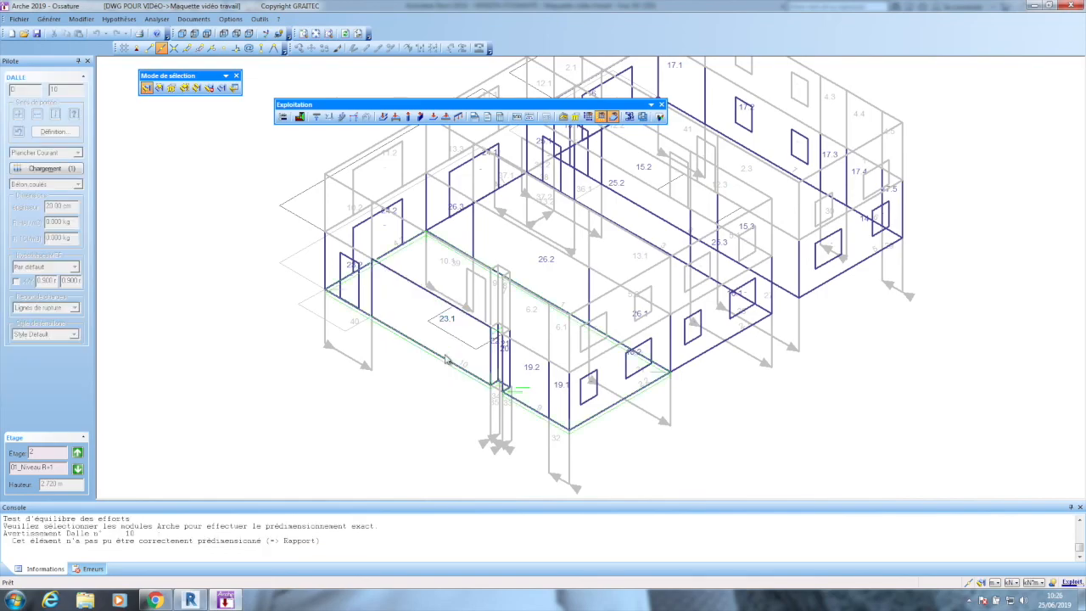
{"action": "left_click", "coordinate": [446, 360]}
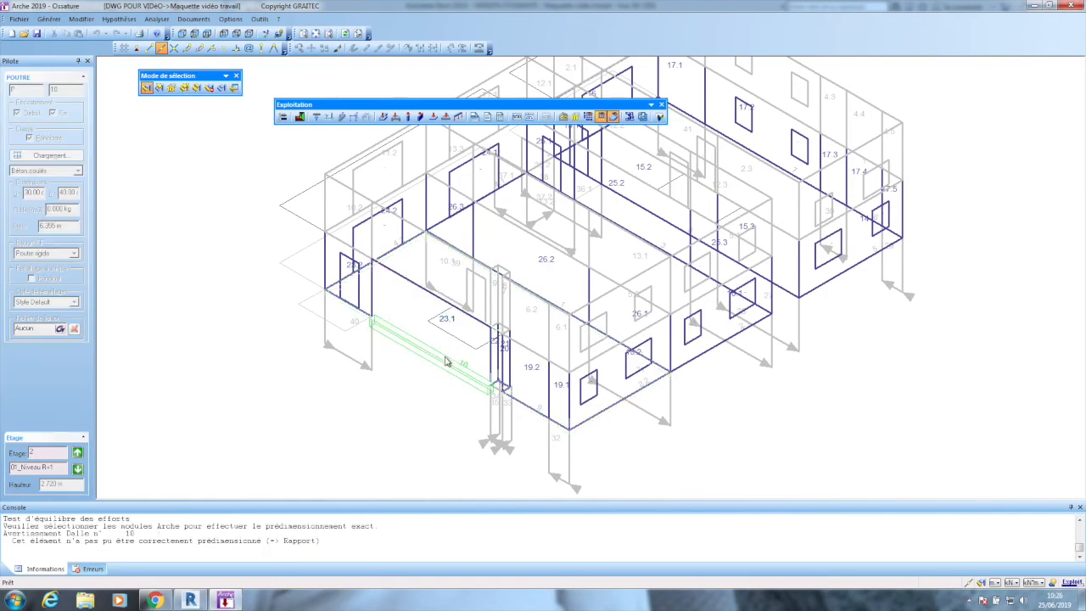
{"action": "left_click", "coordinate": [395, 118]}
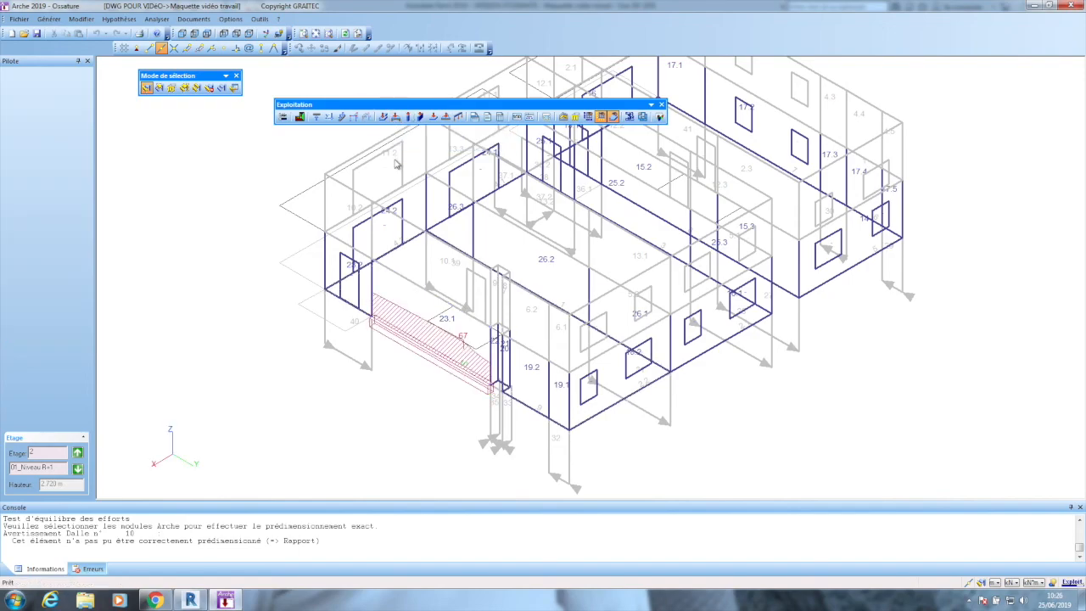